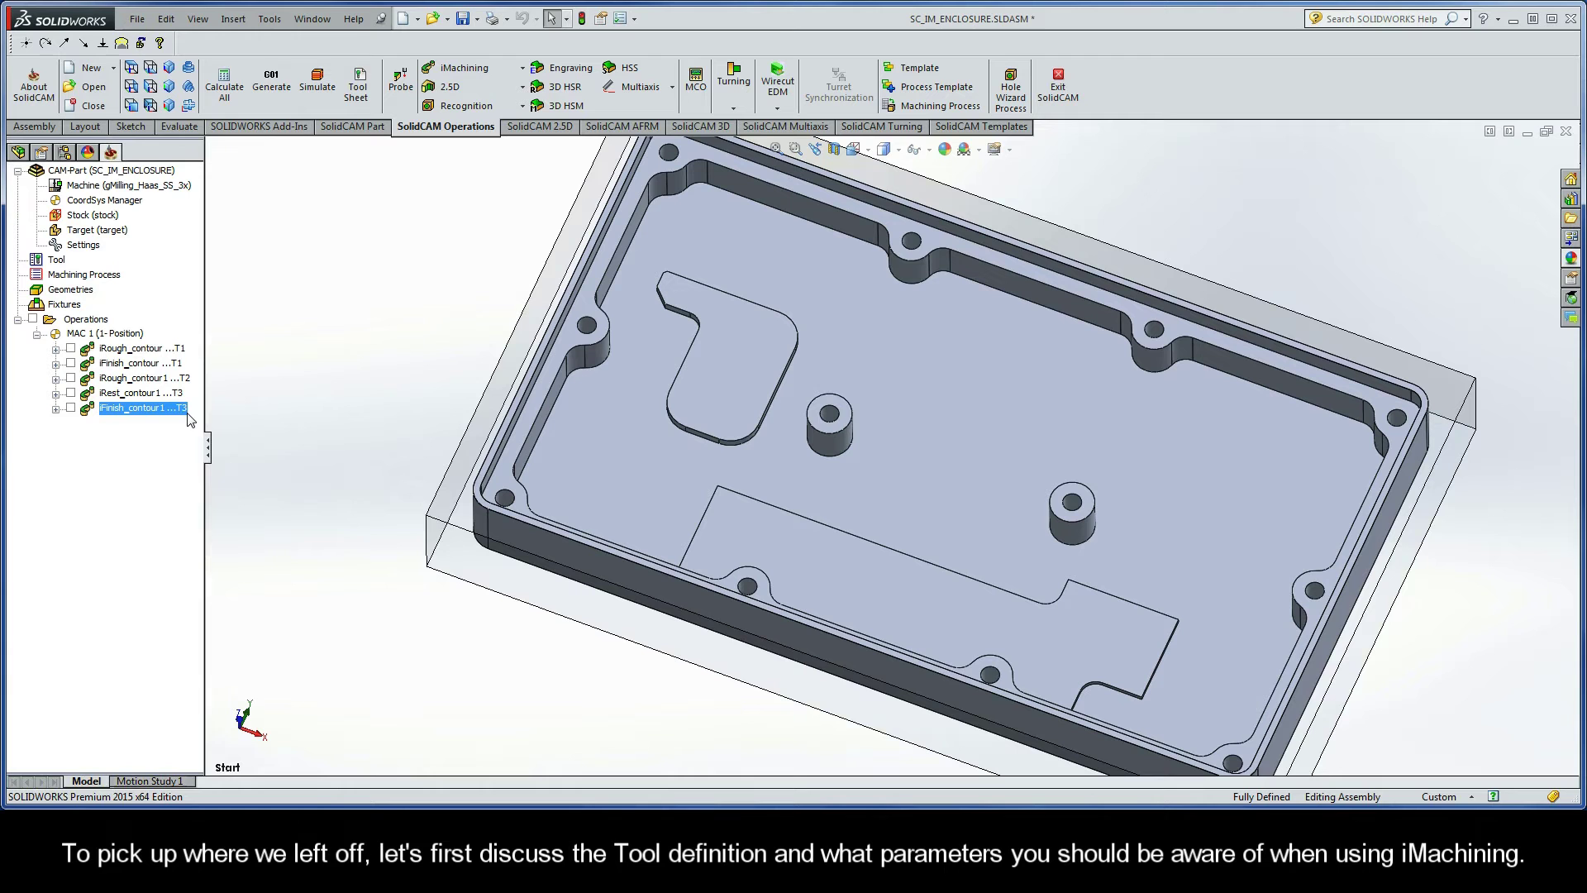
Open the tool table from the iRough_contour1 operation and examine the end mill's diameter, cutting length and number of flutes
double_click(132, 380)
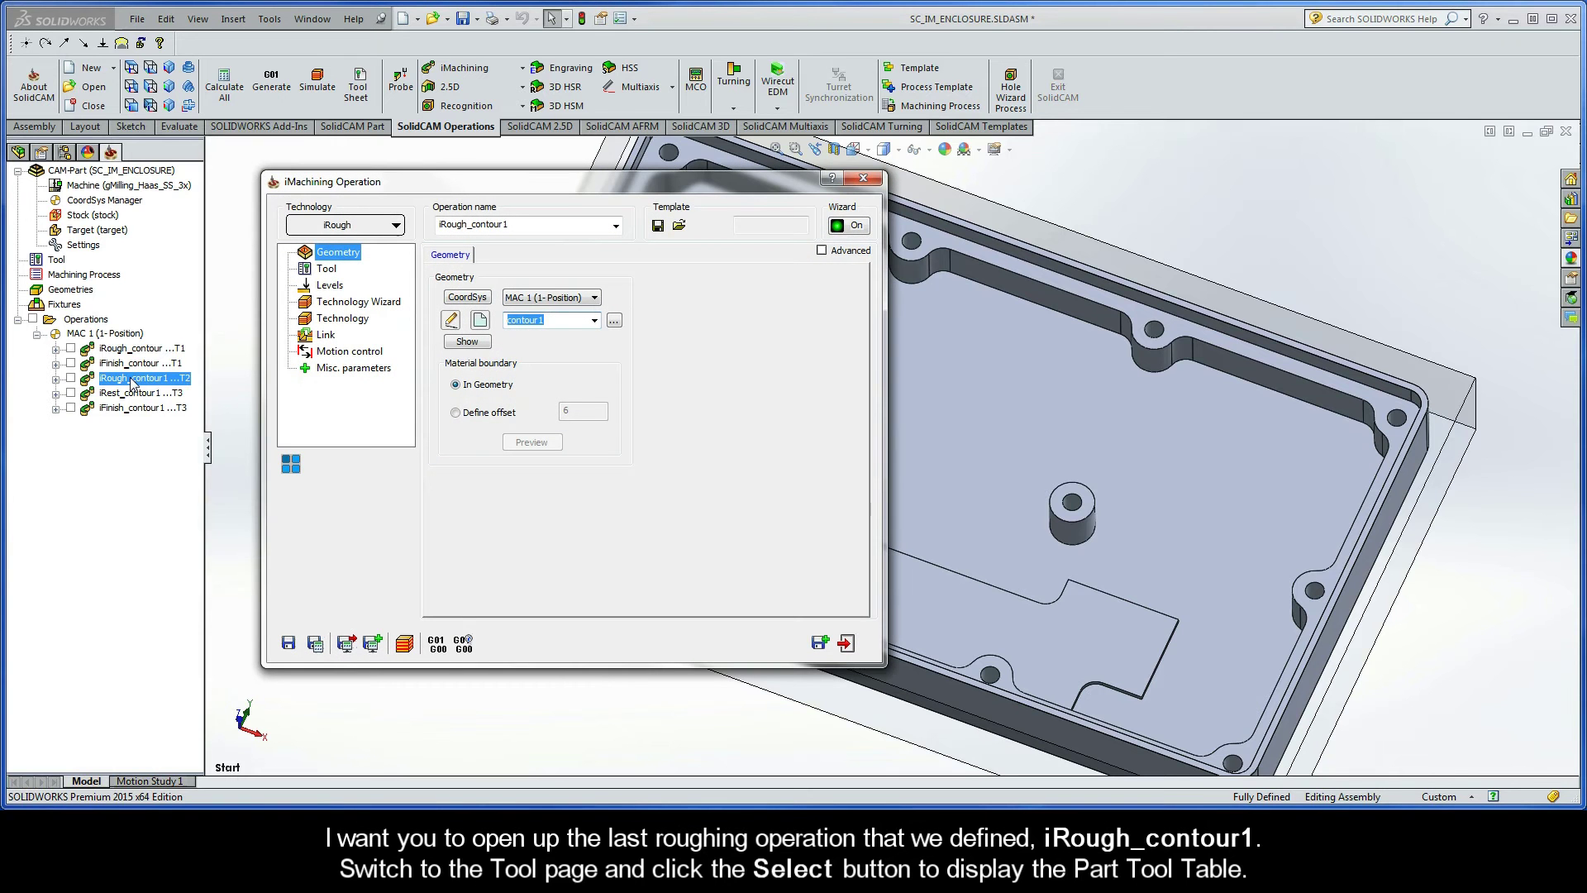
click(327, 271)
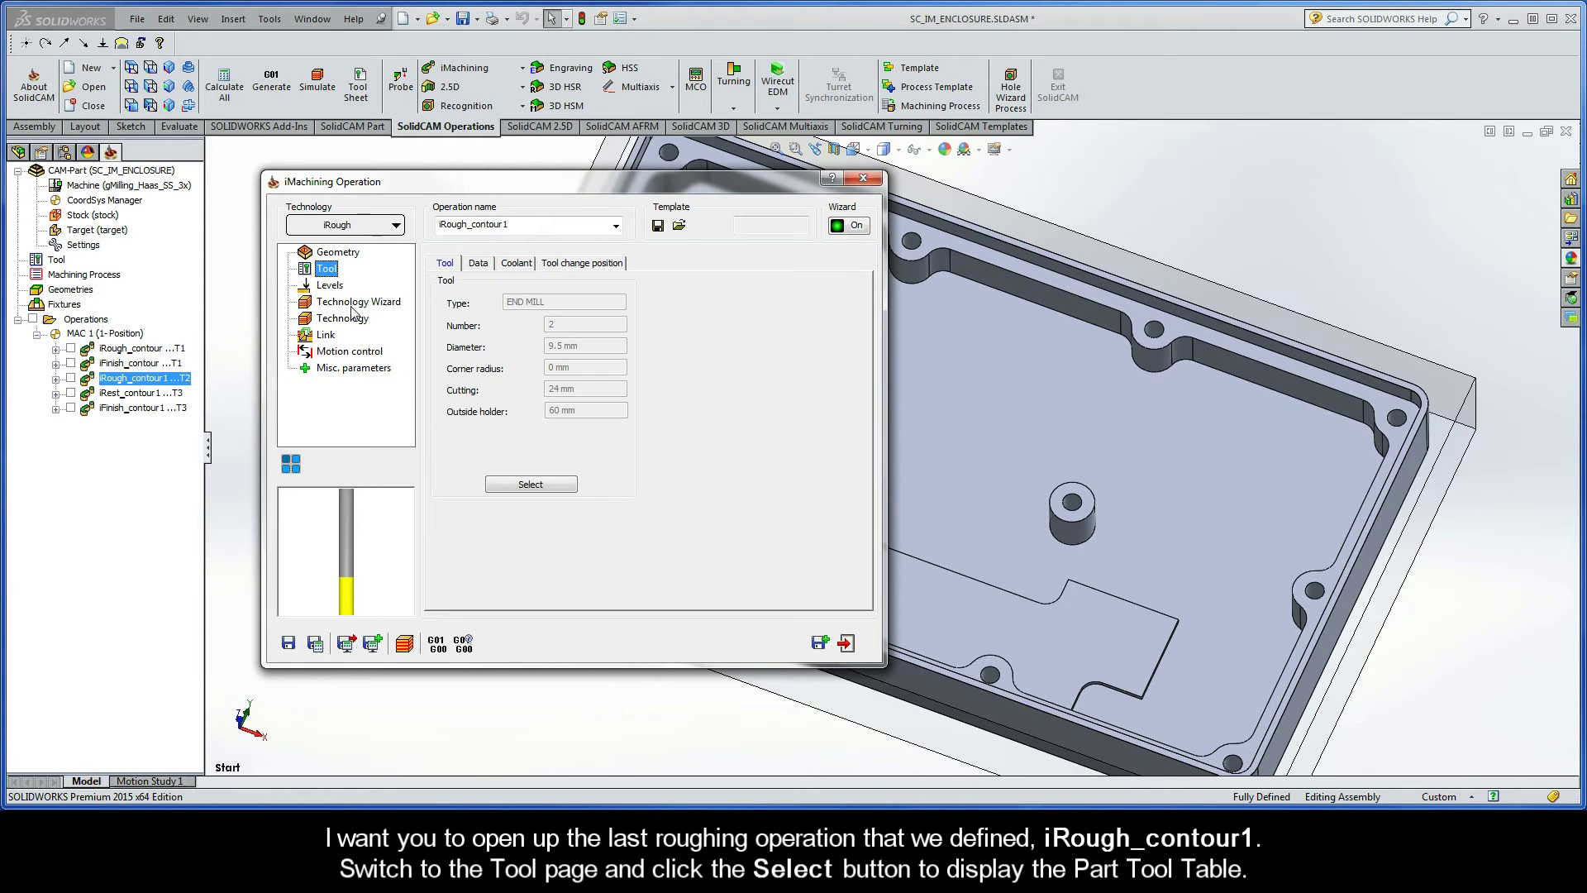
click(532, 481)
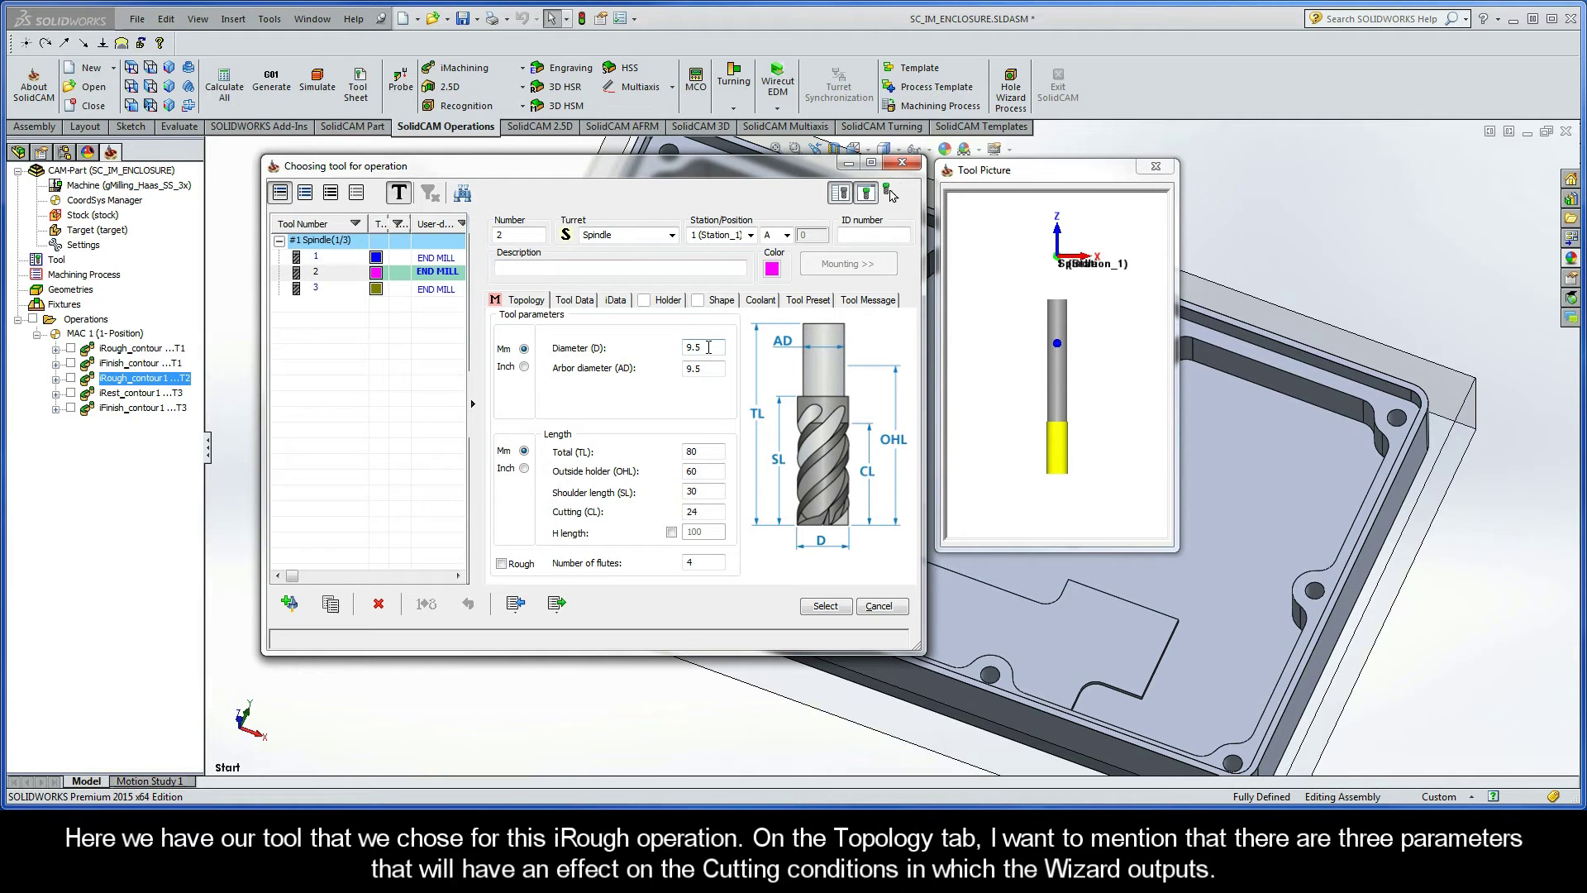
click(708, 348)
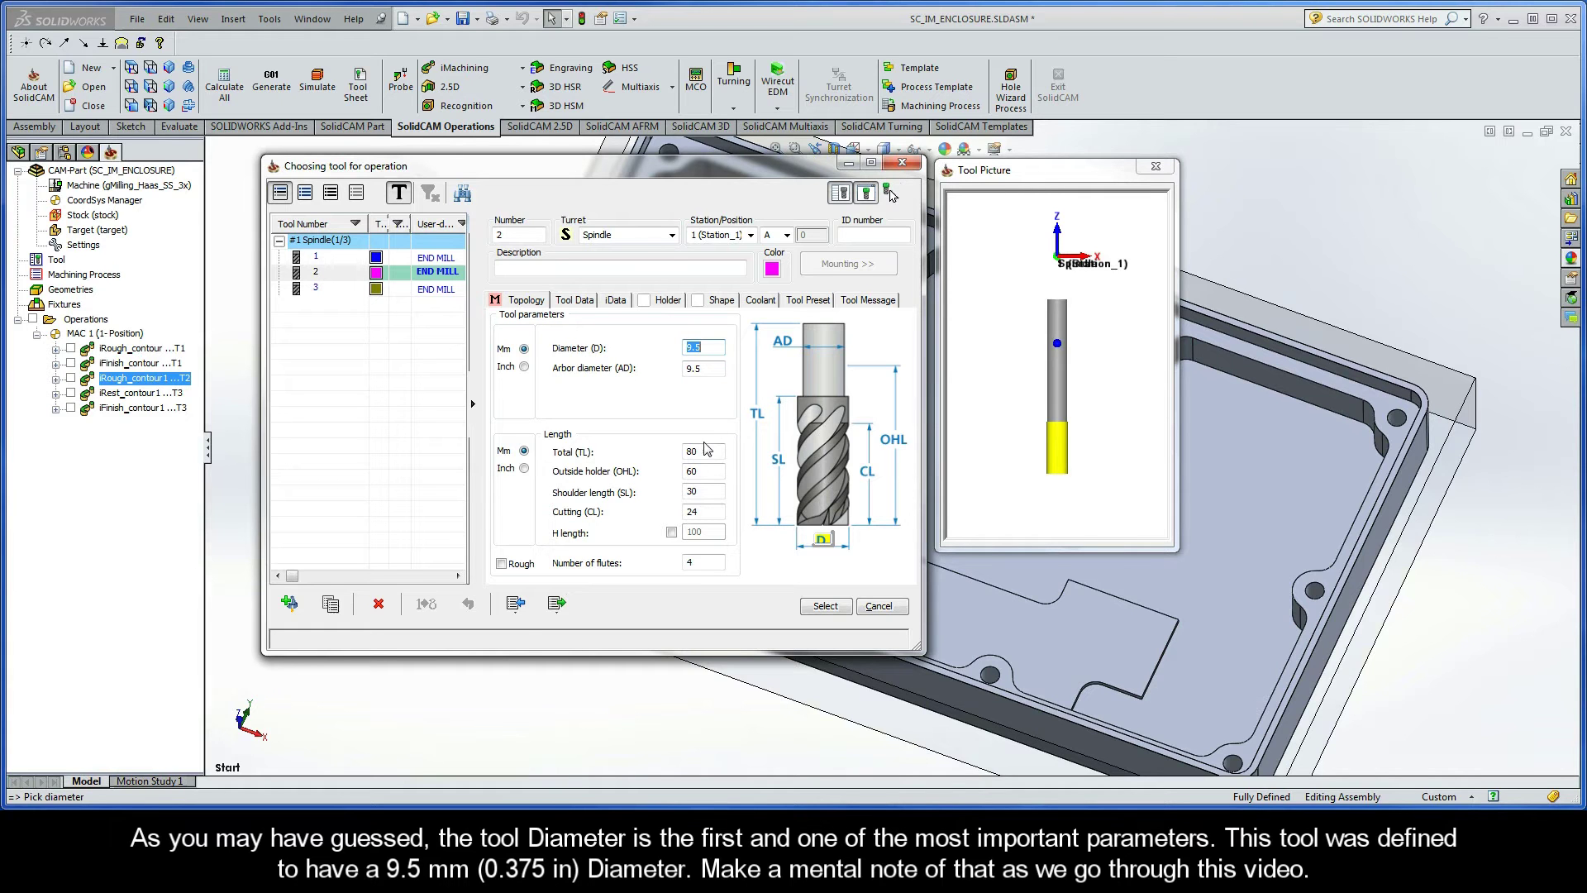
click(705, 511)
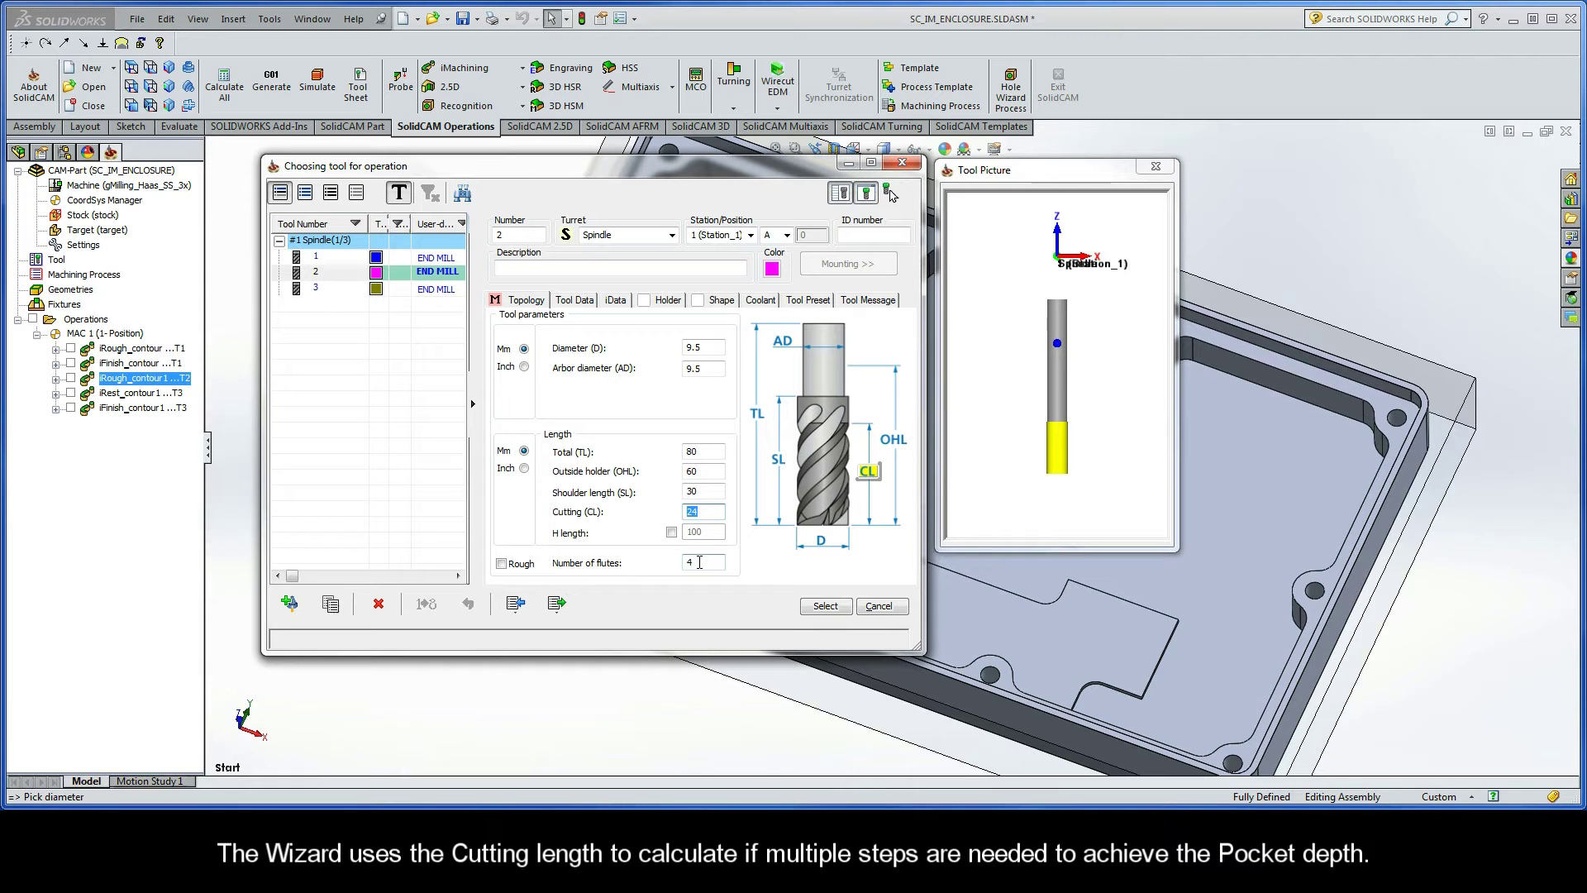
click(701, 562)
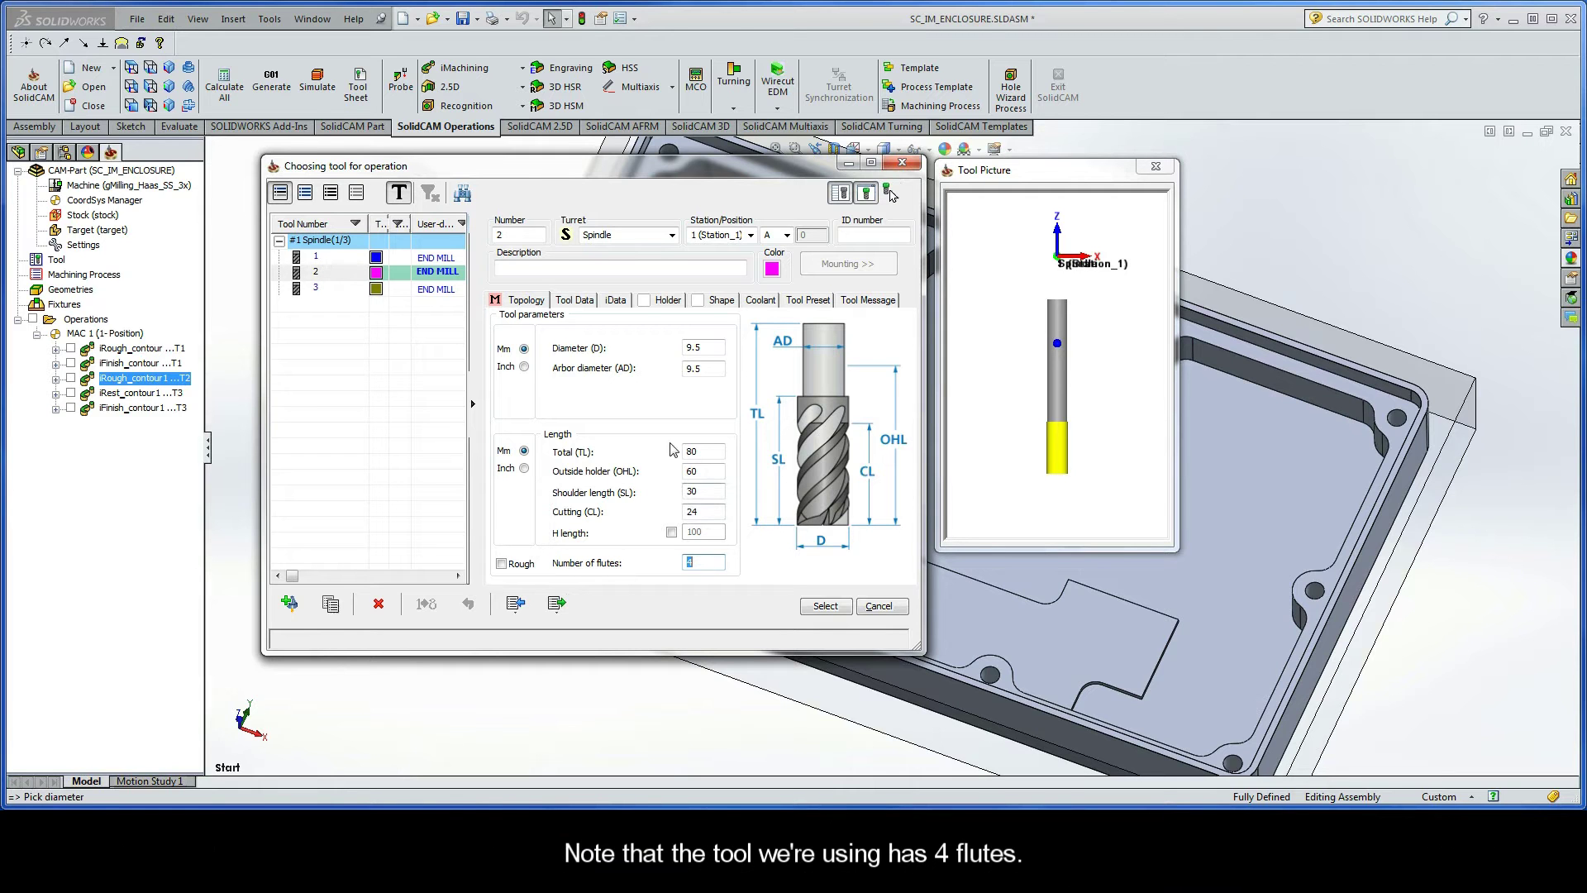
Review the work materials available in the tool's iData material database, keeping Aluminum_6061-T6
click(618, 302)
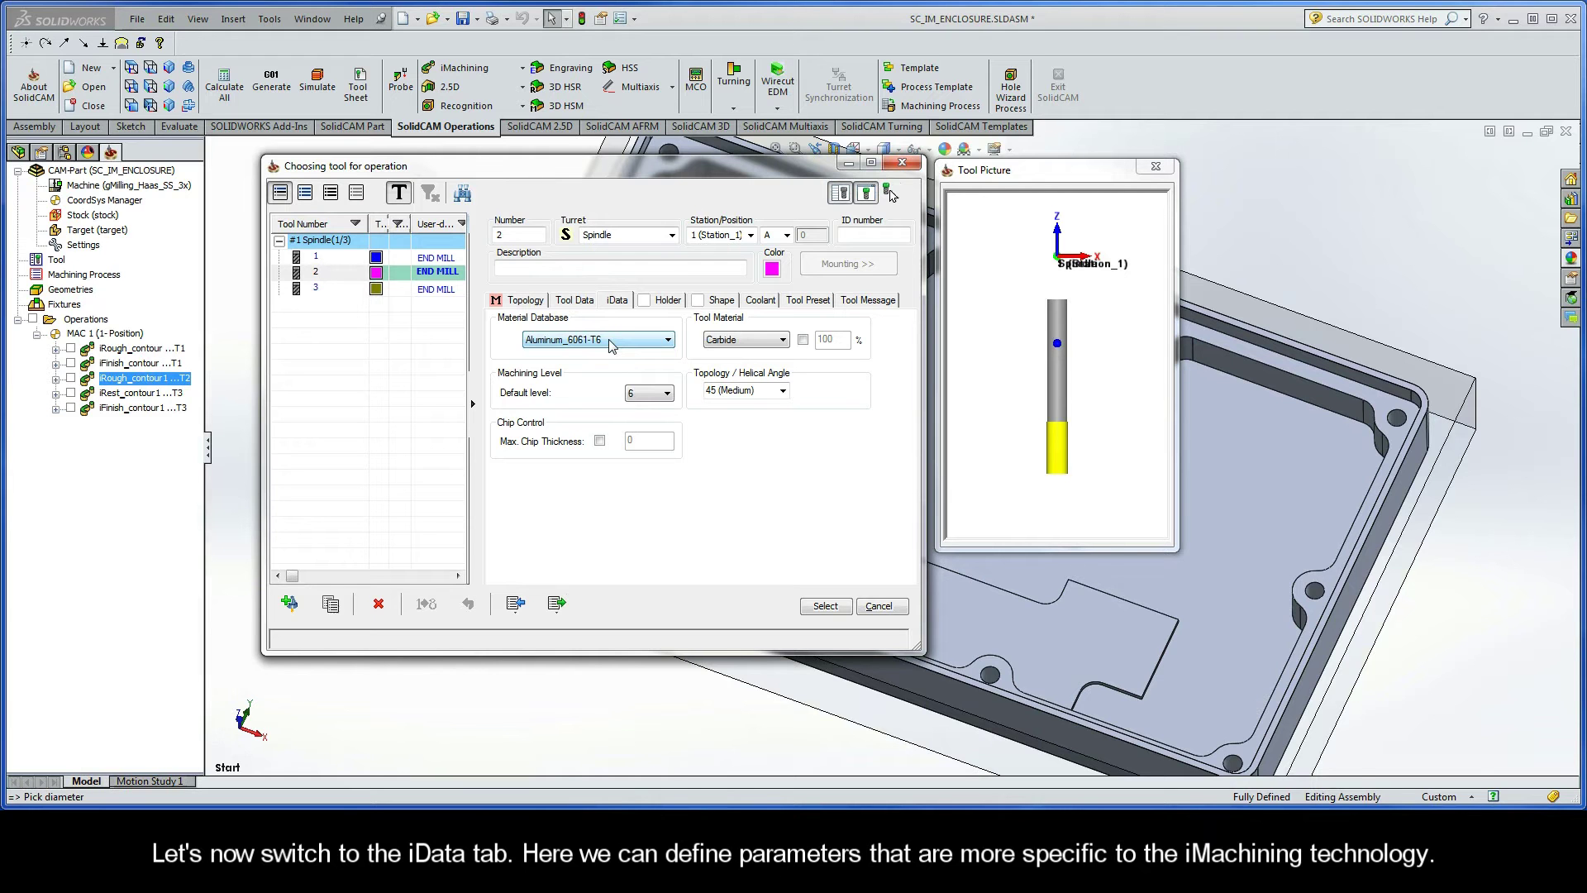
click(612, 340)
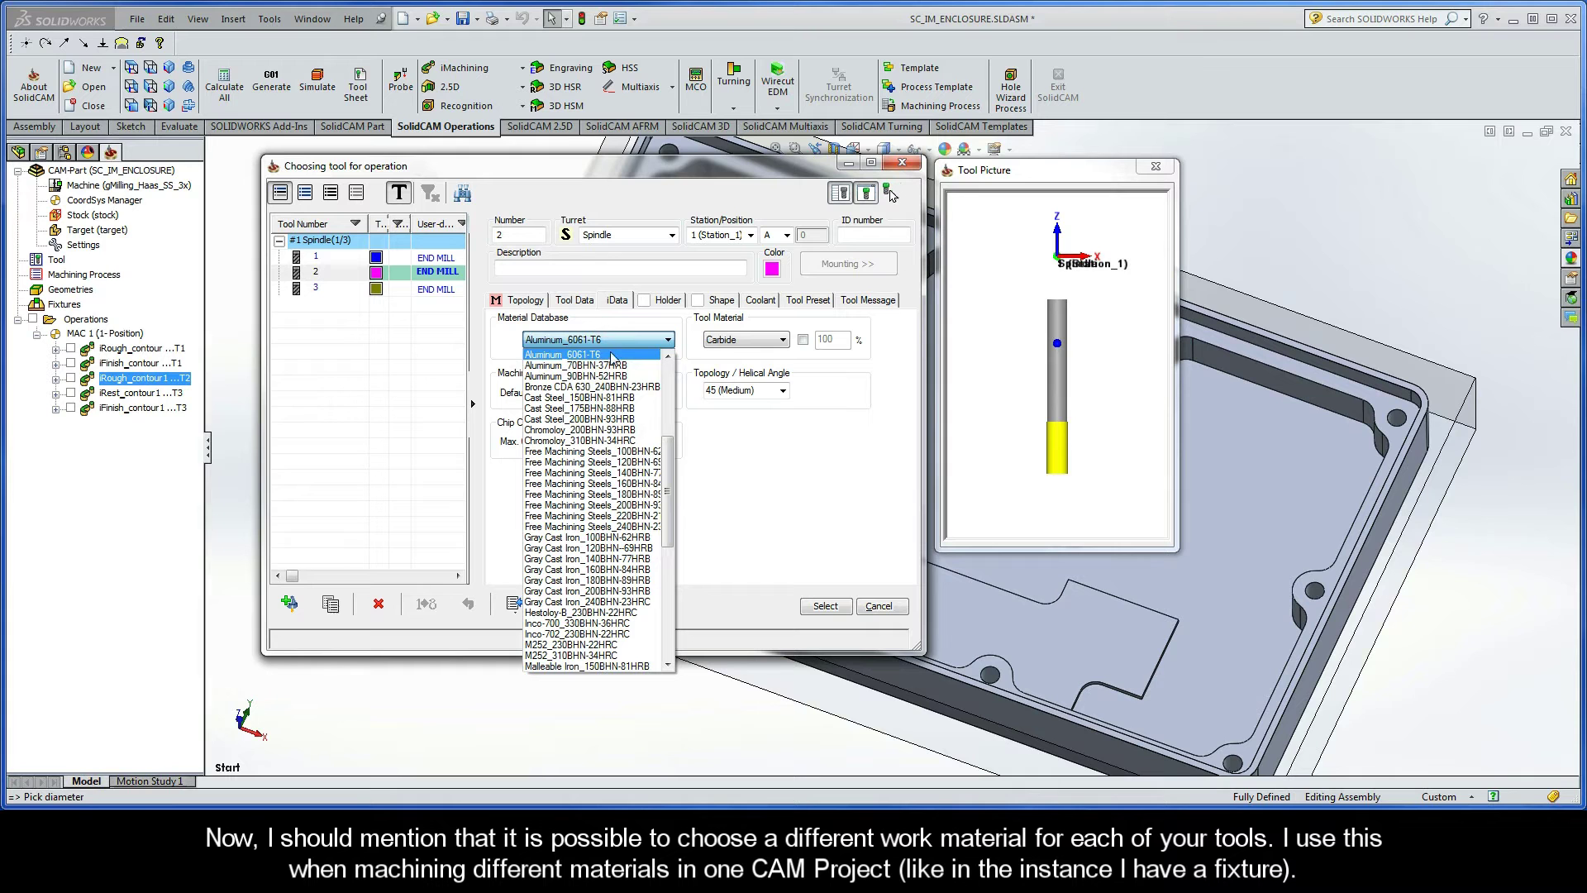
drag(667, 455, 669, 395)
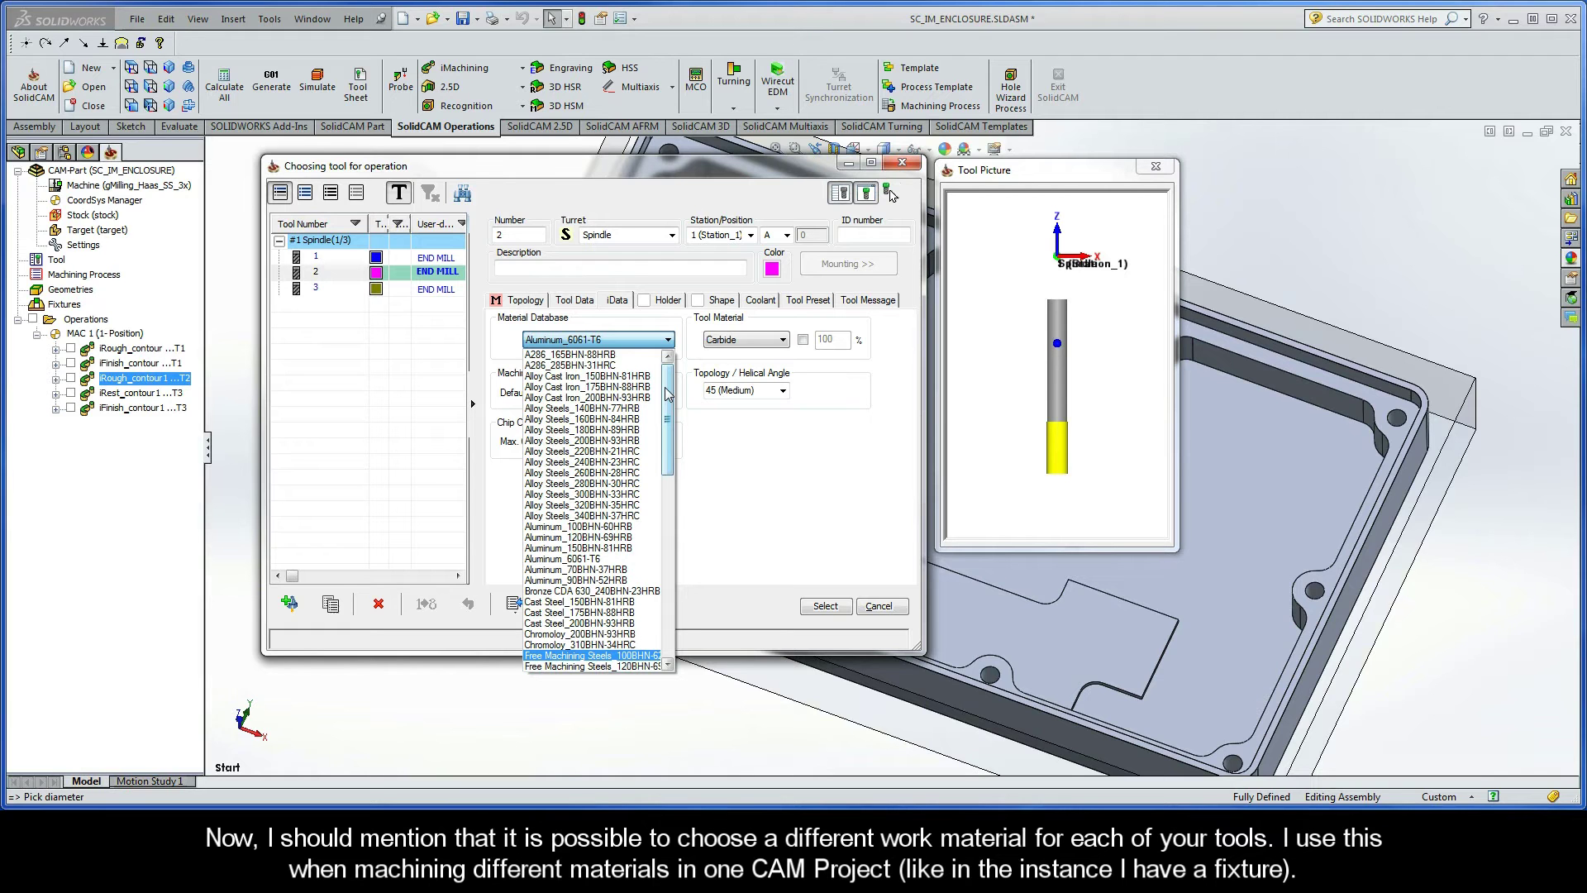
click(611, 344)
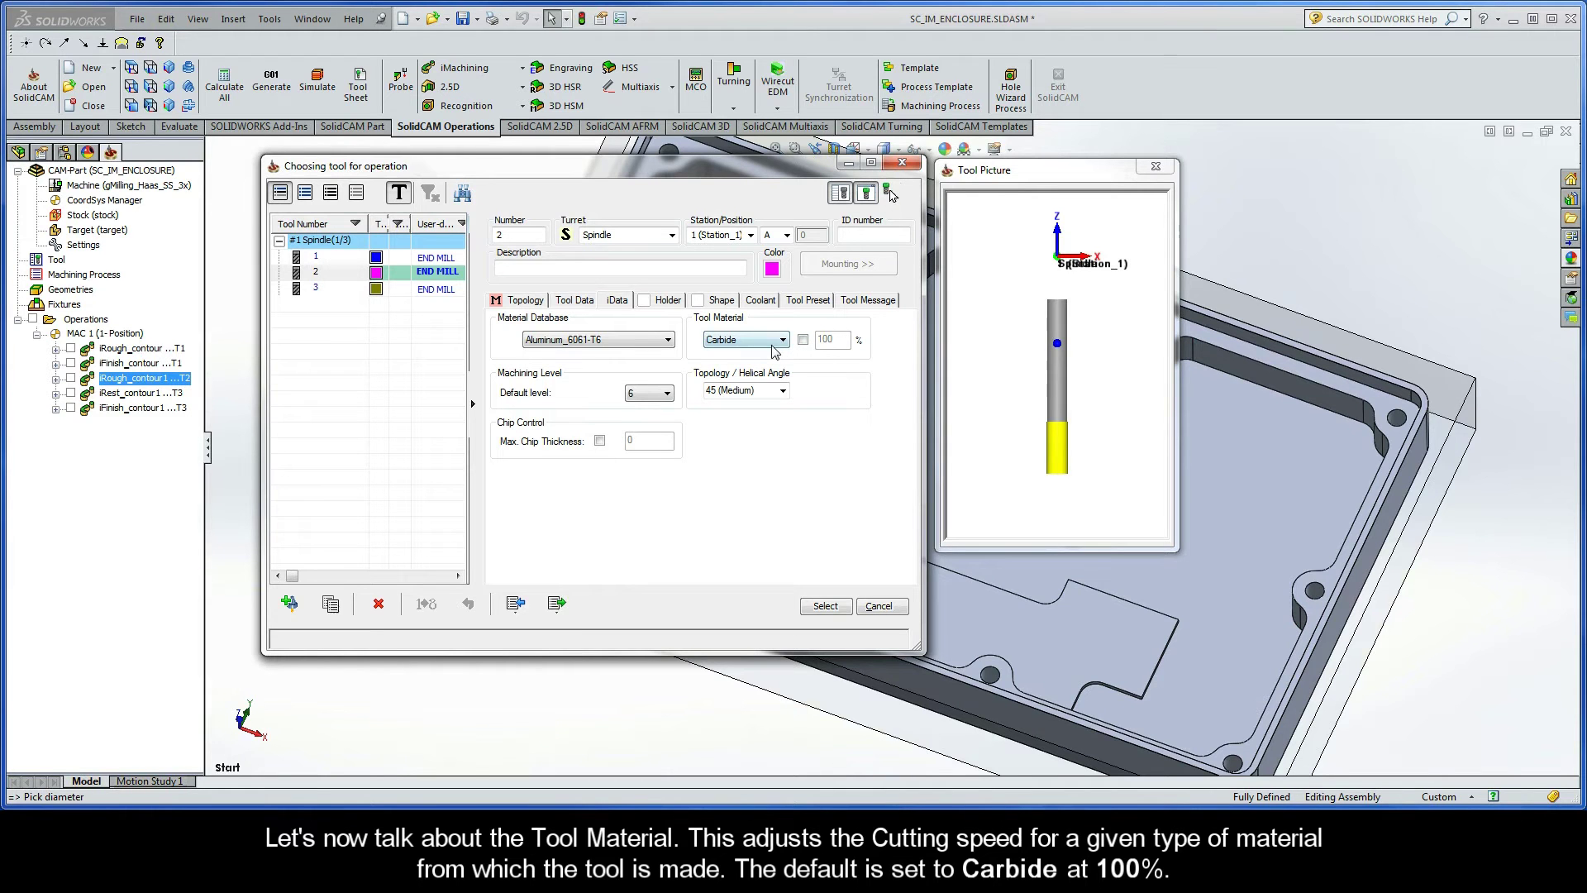
Try Premium Carbide as the tool material with its percentage override enabled, and restore Carbide without the override
click(759, 342)
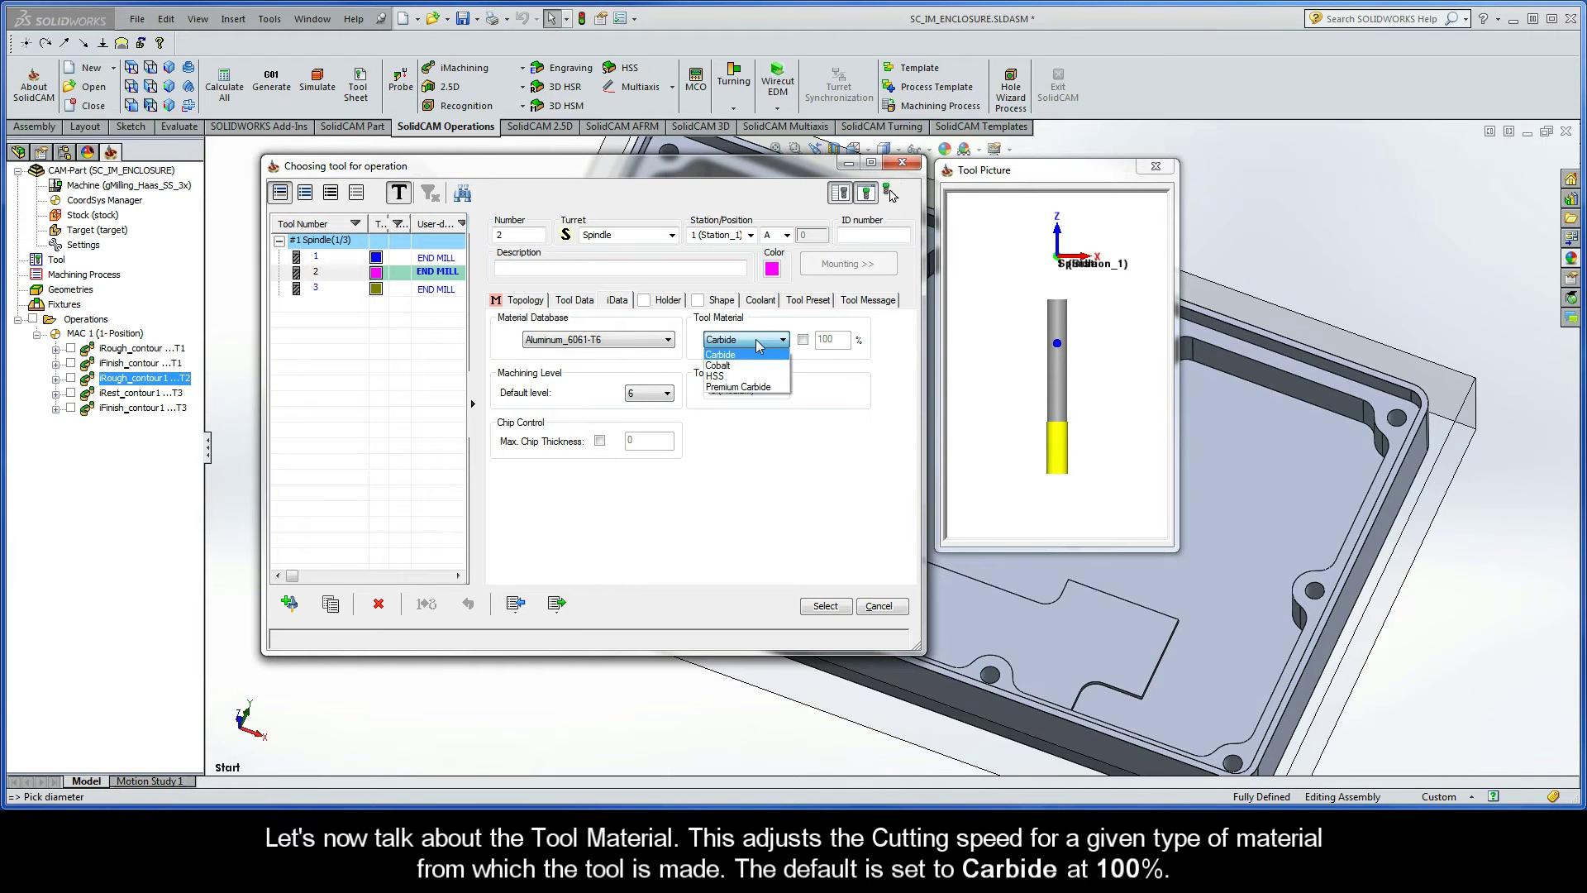
click(743, 387)
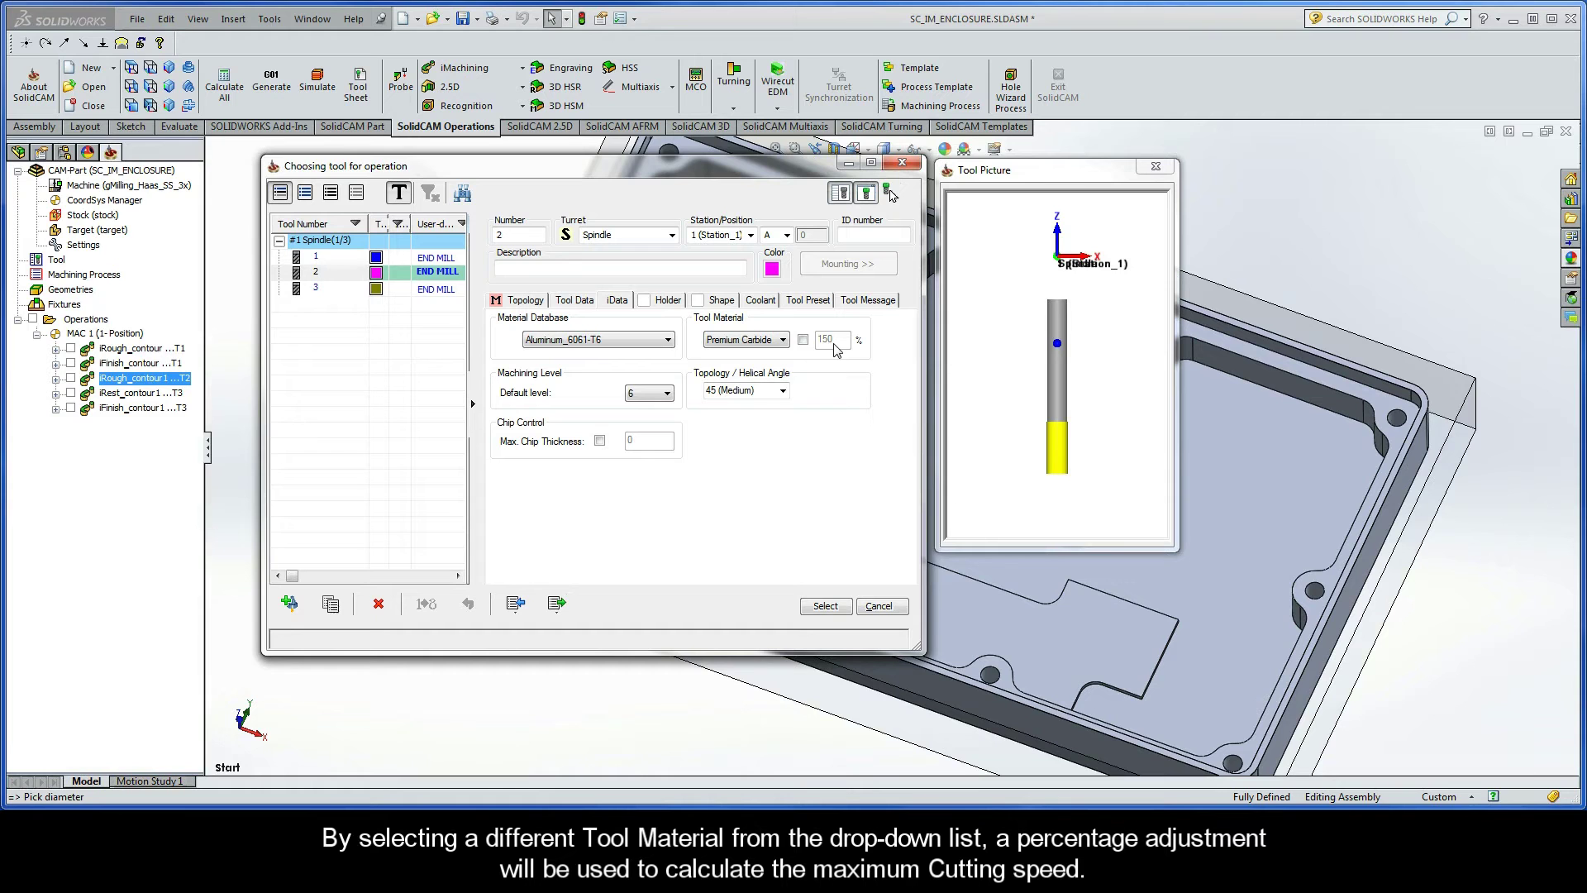
click(802, 340)
drag(832, 340, 815, 347)
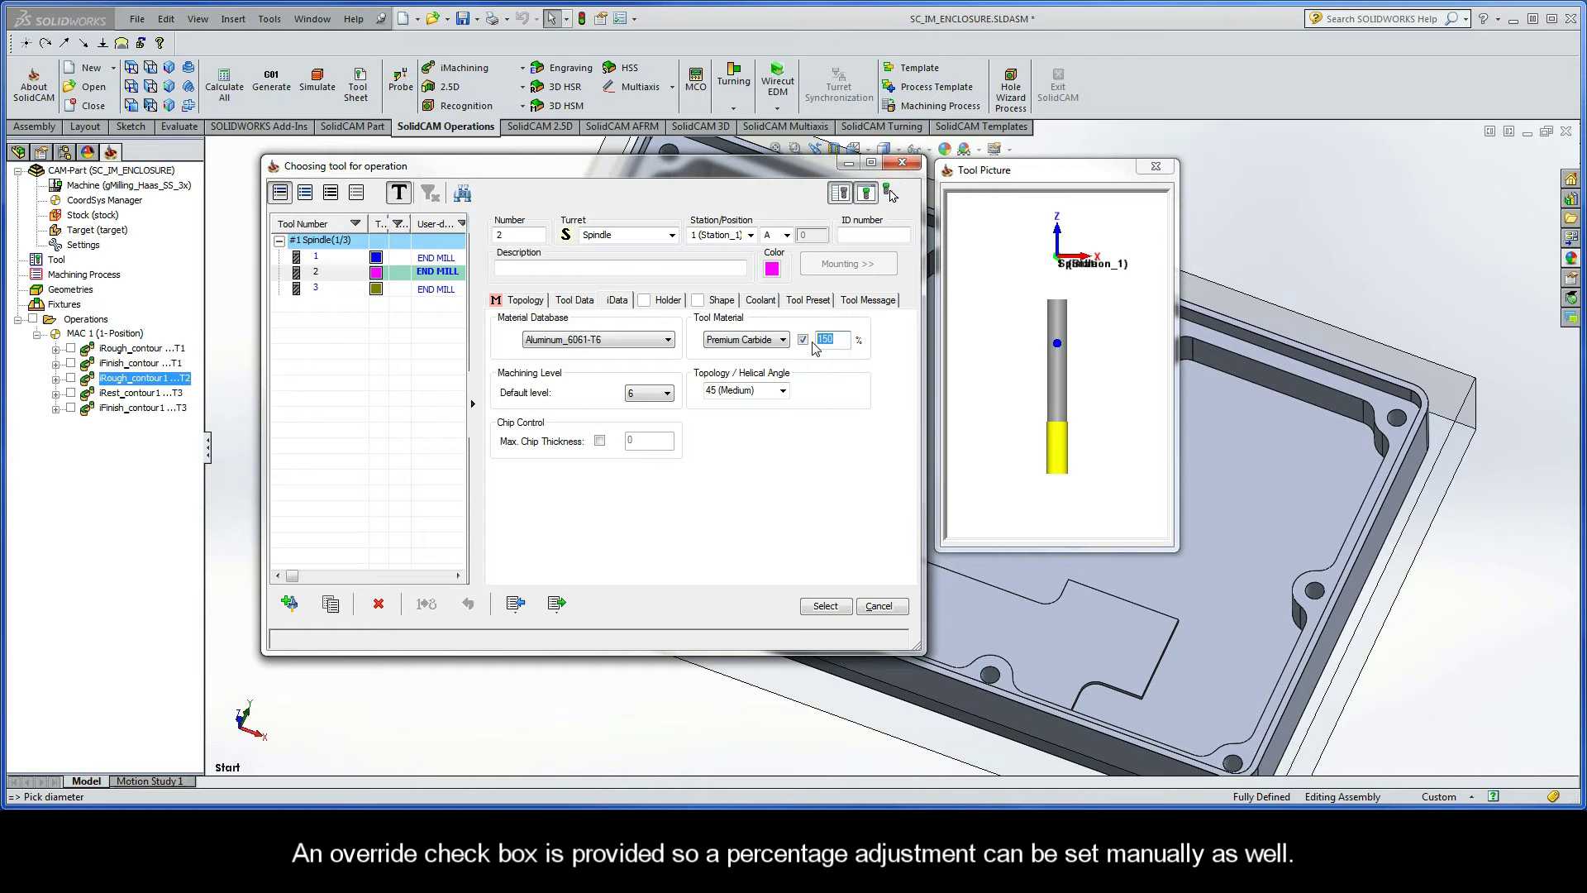
click(802, 340)
click(778, 343)
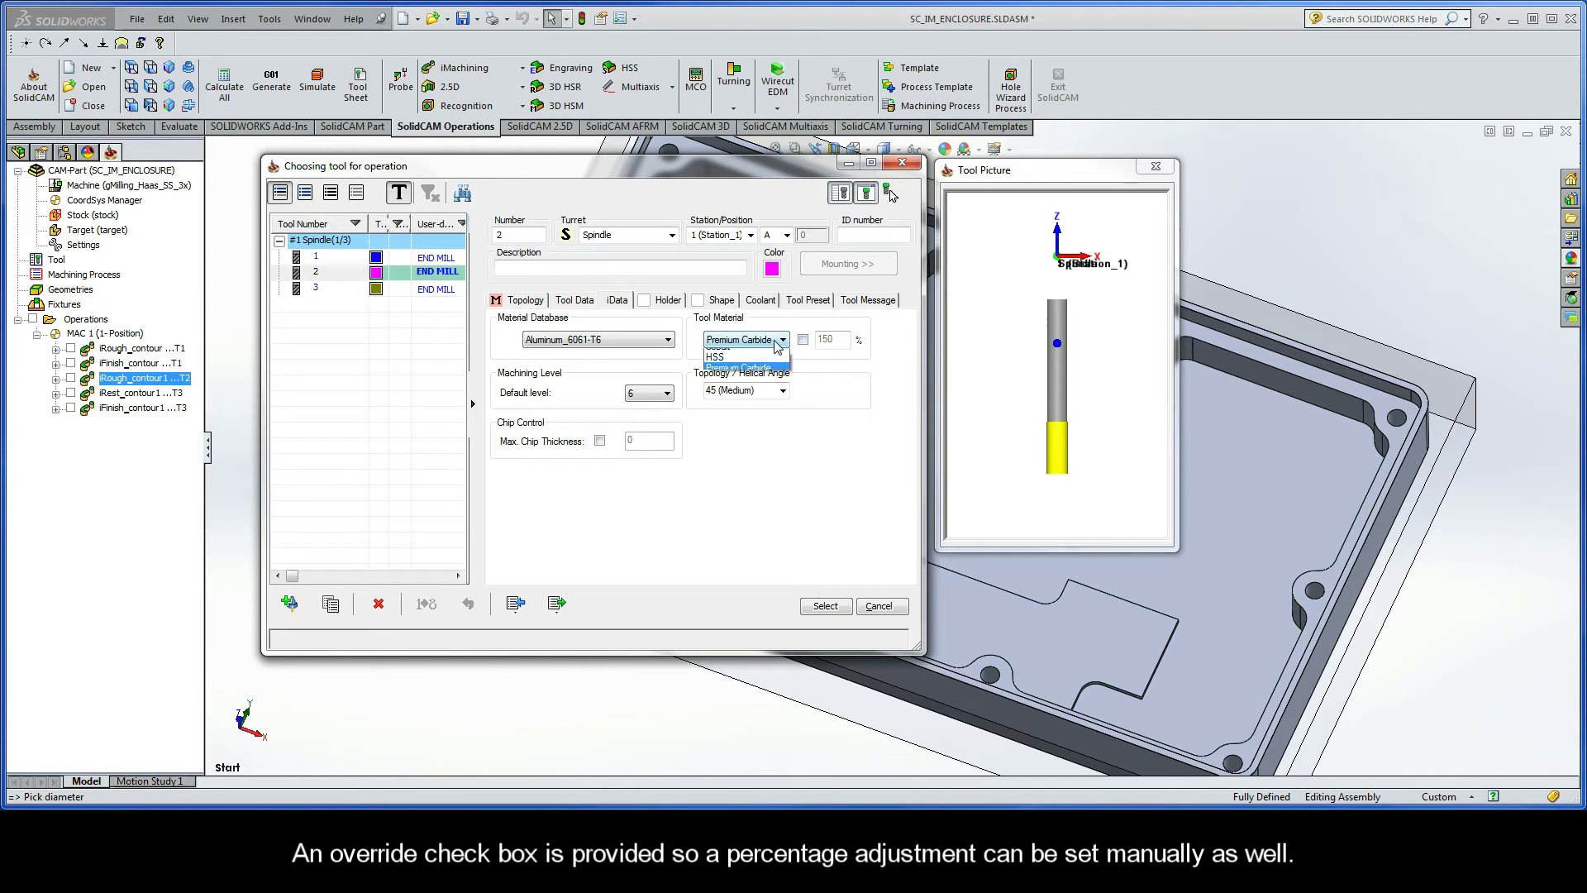
click(745, 357)
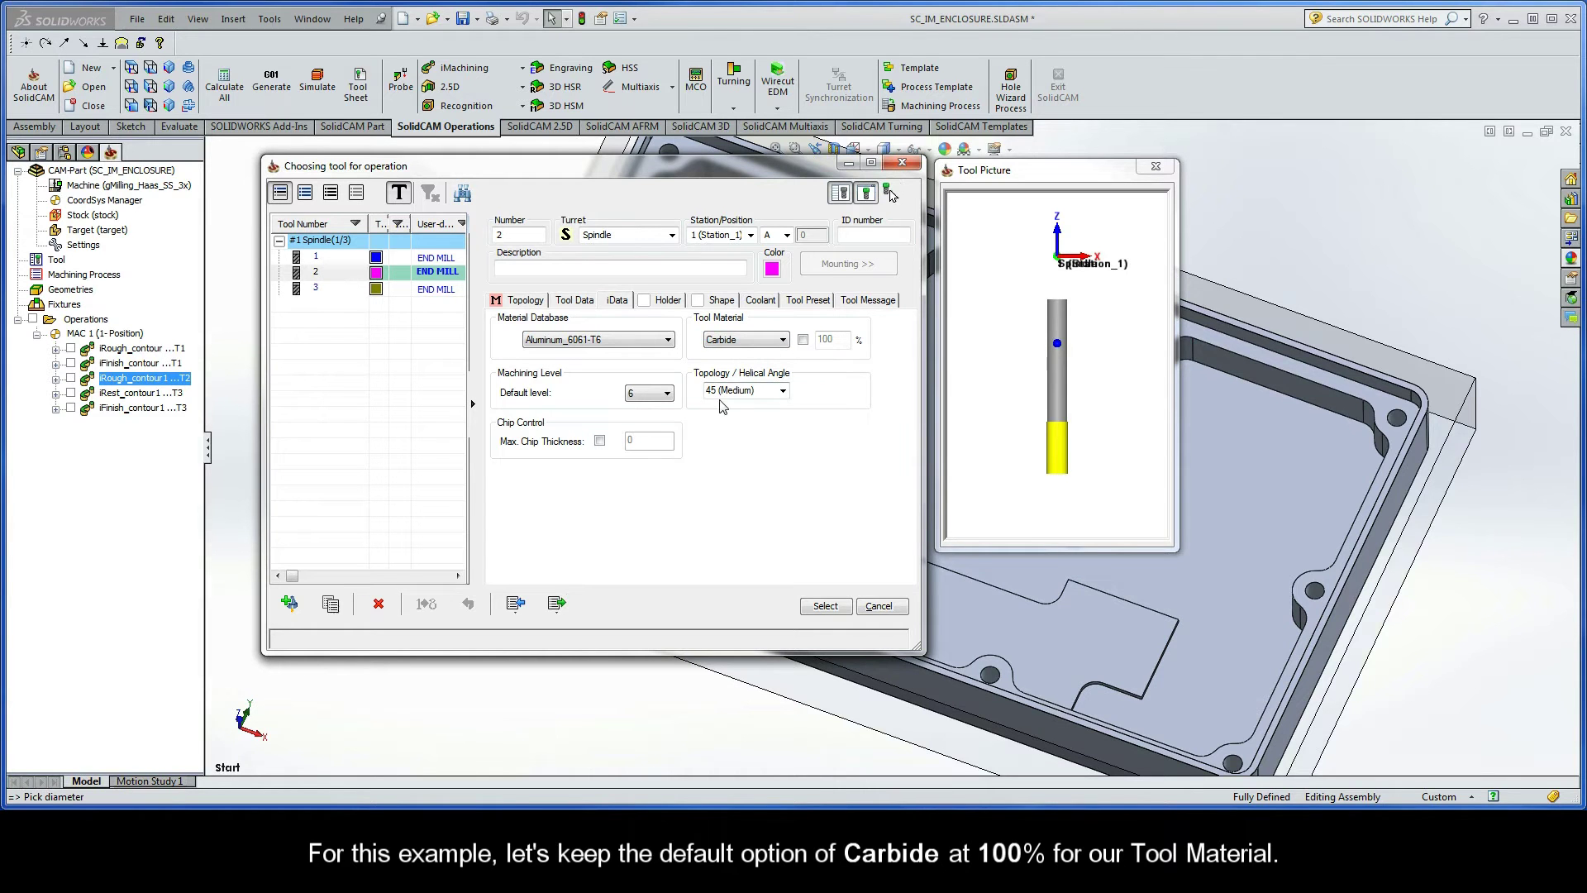
Set the tool's default machining level to 5, keep the 45 (Medium) helical angle, and confirm the tool for the operation
click(649, 396)
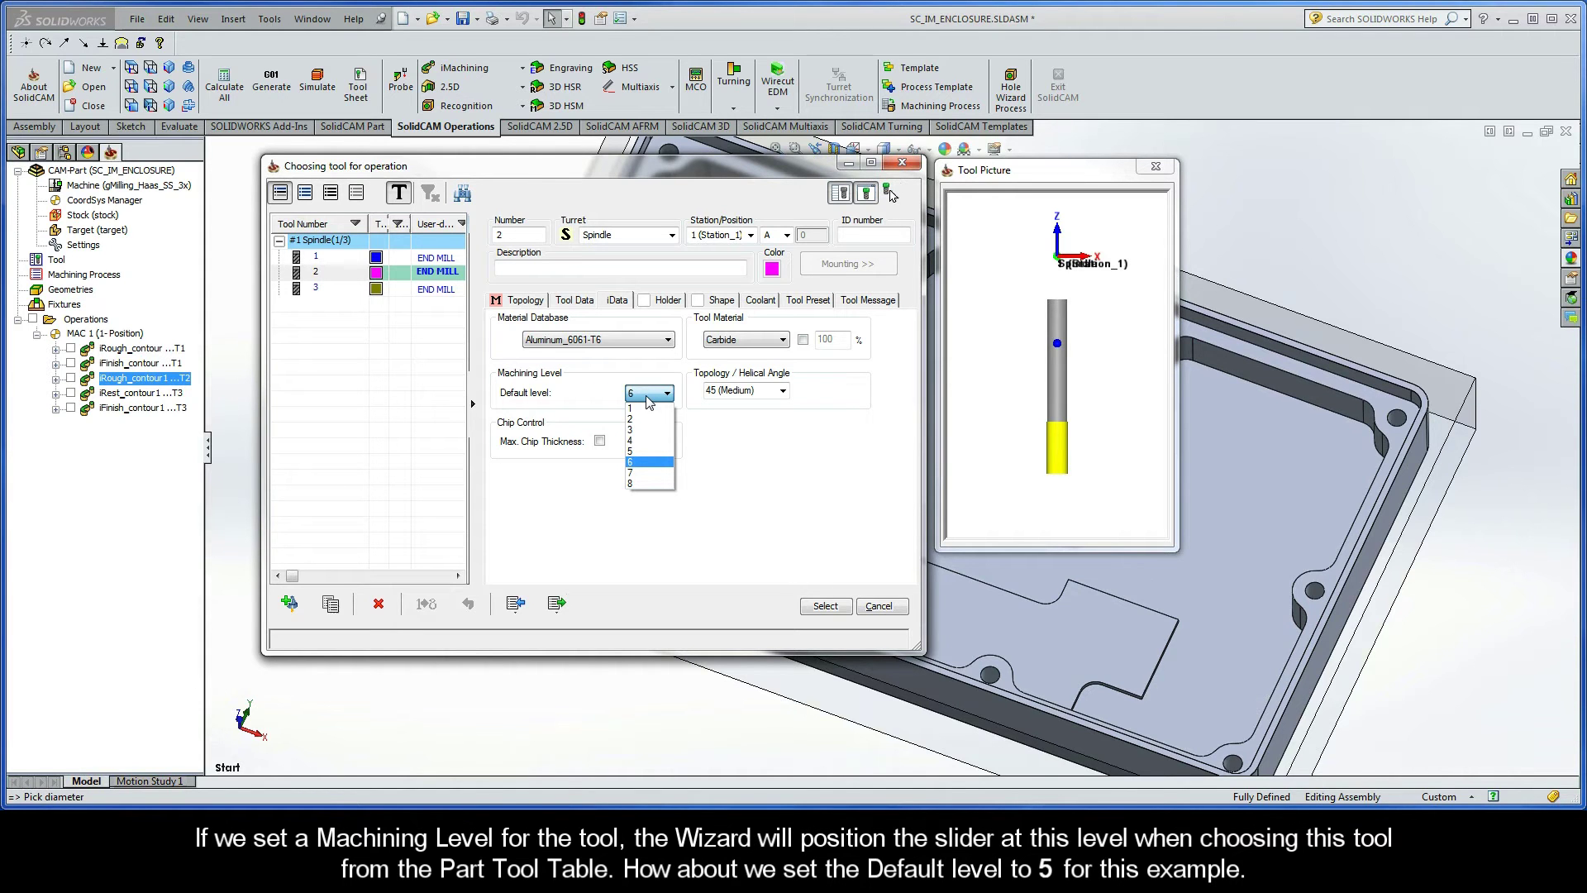
click(642, 452)
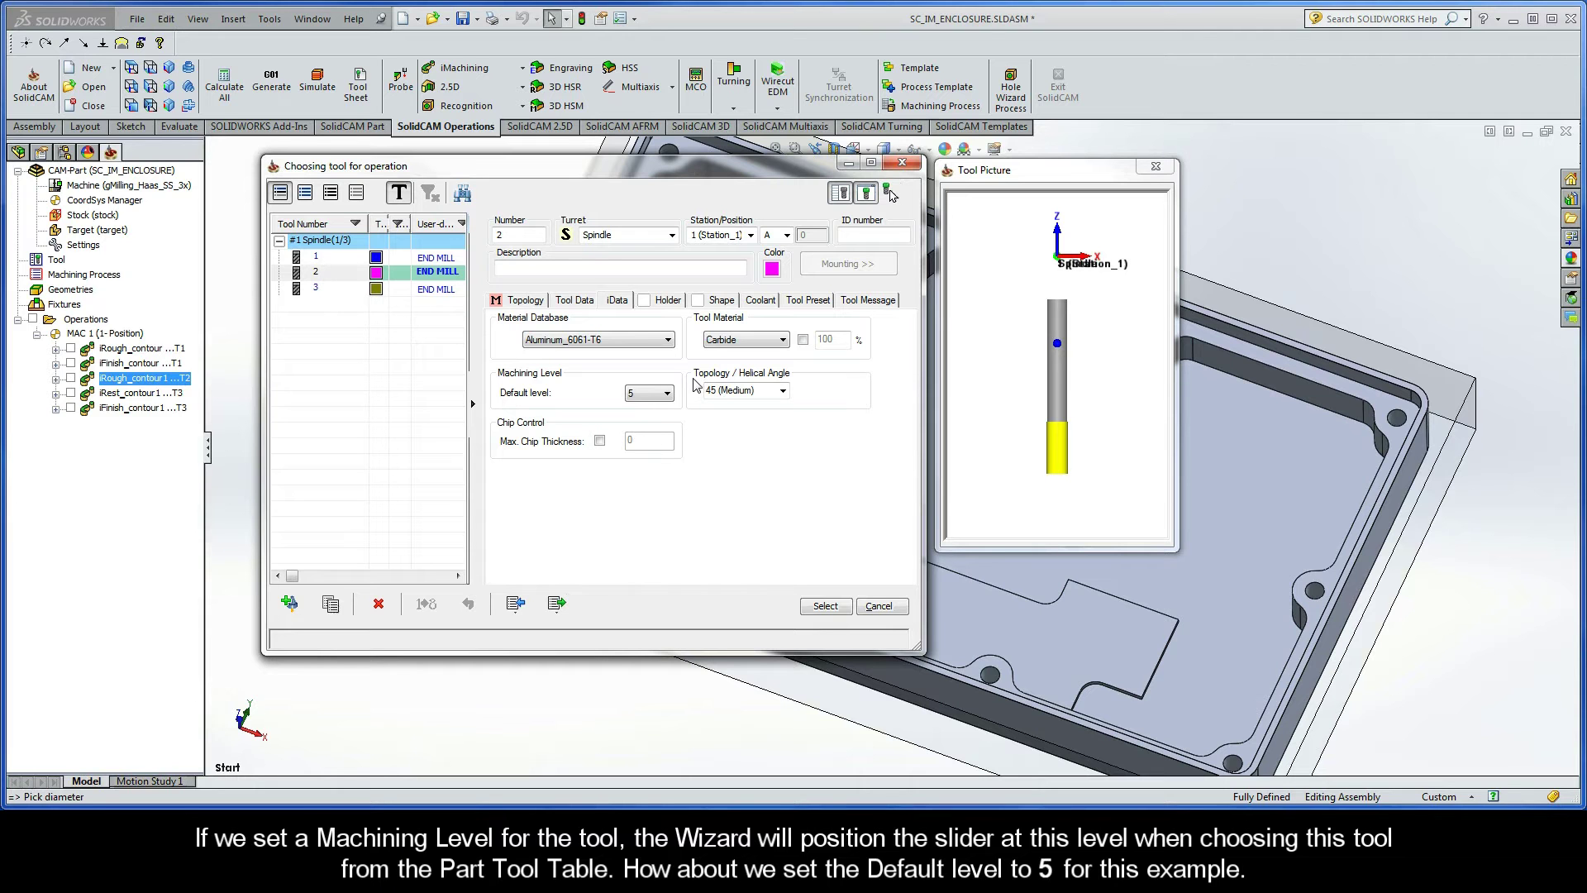
click(783, 391)
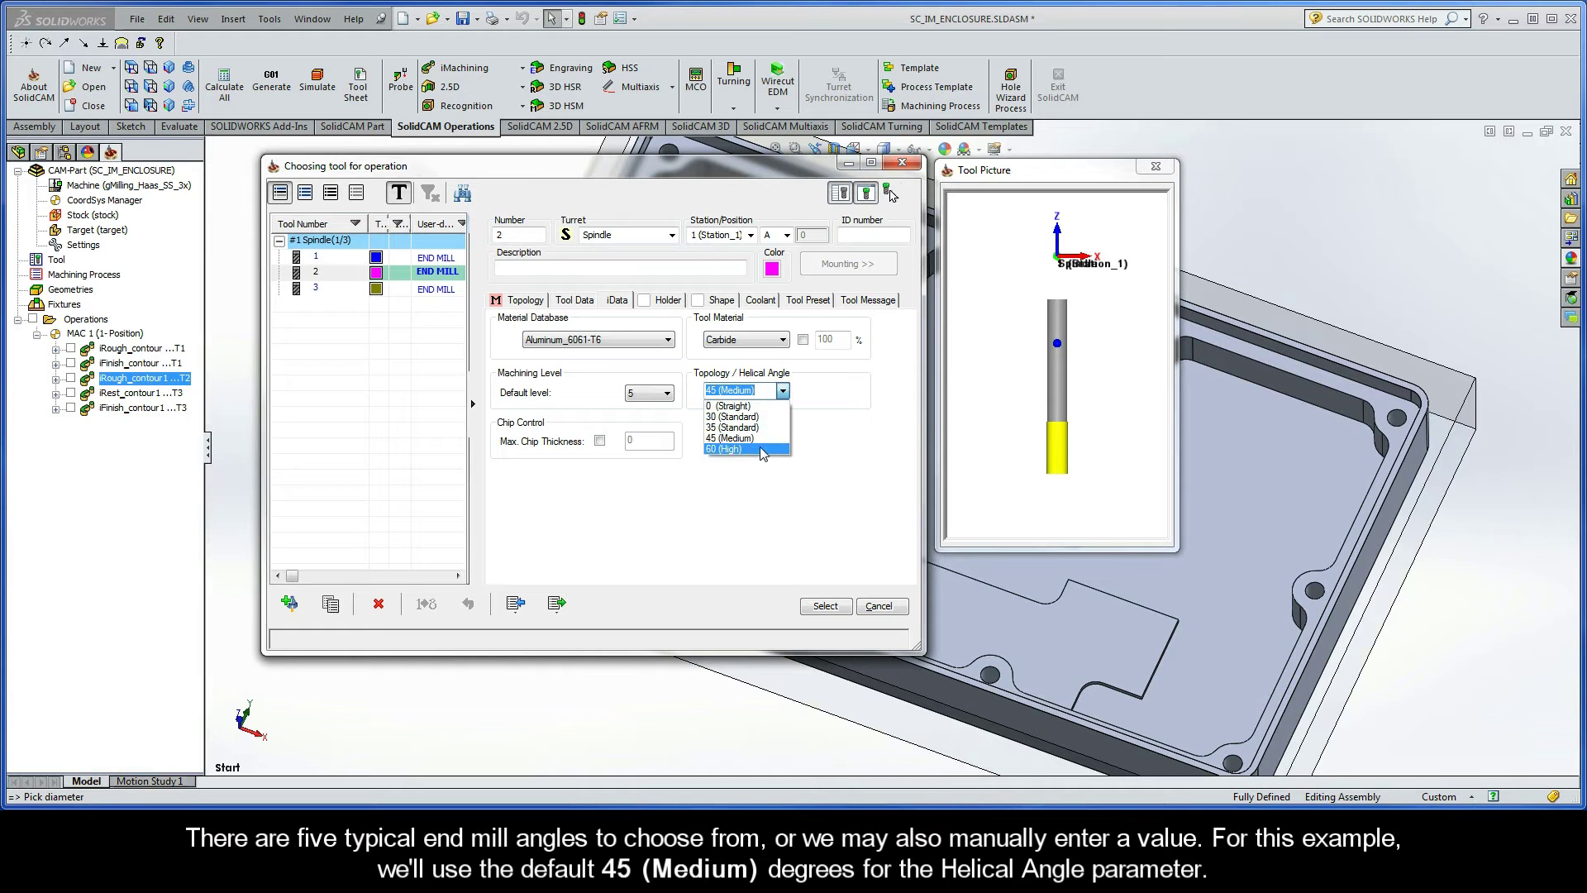
click(765, 391)
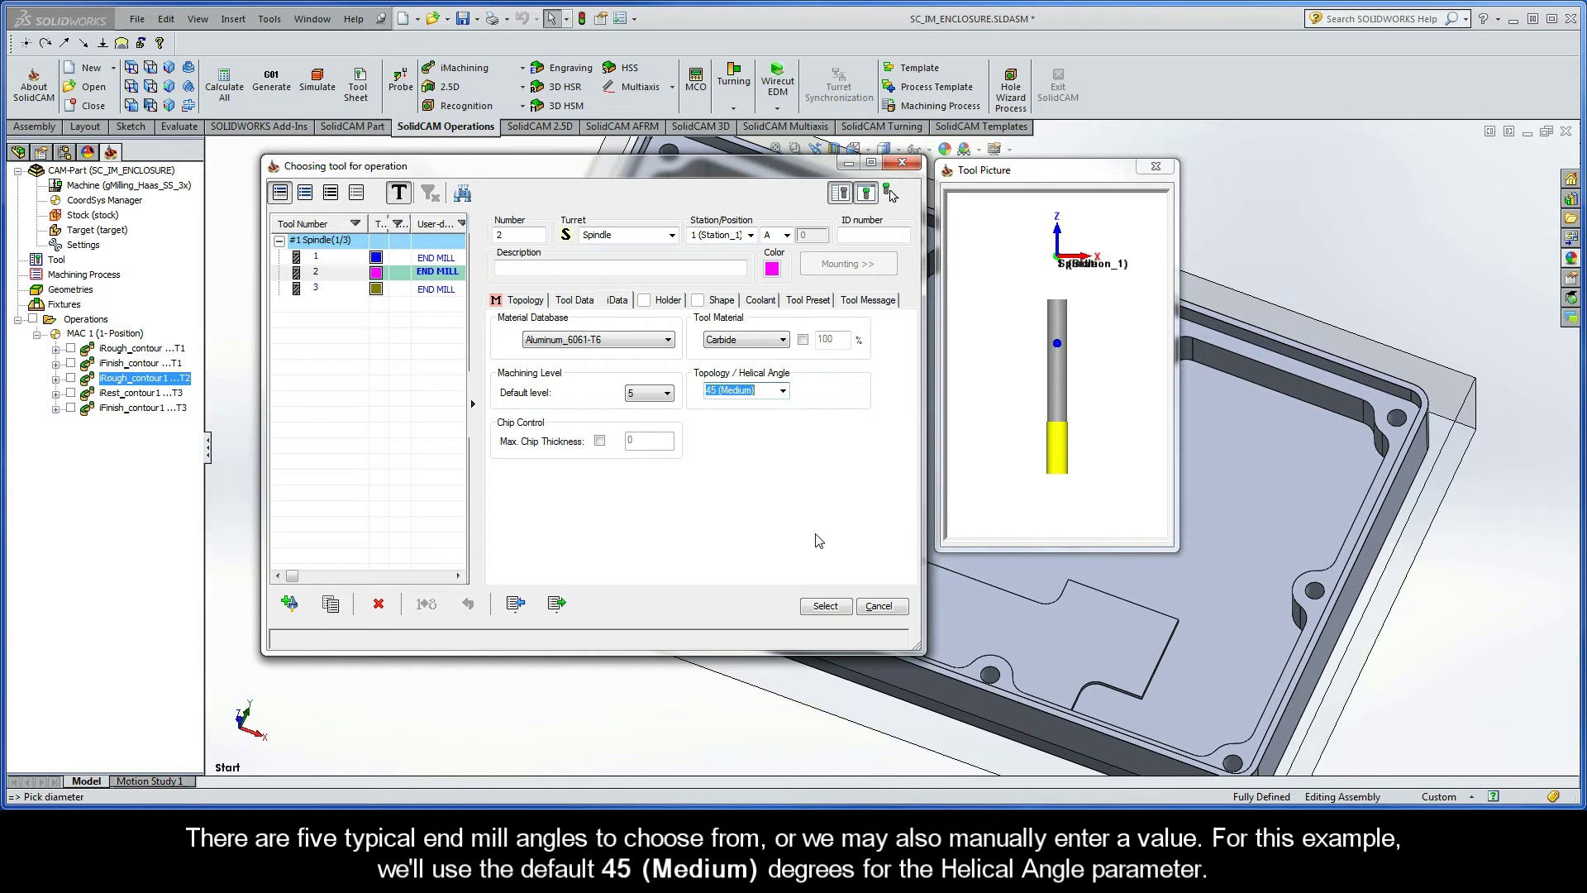
click(825, 606)
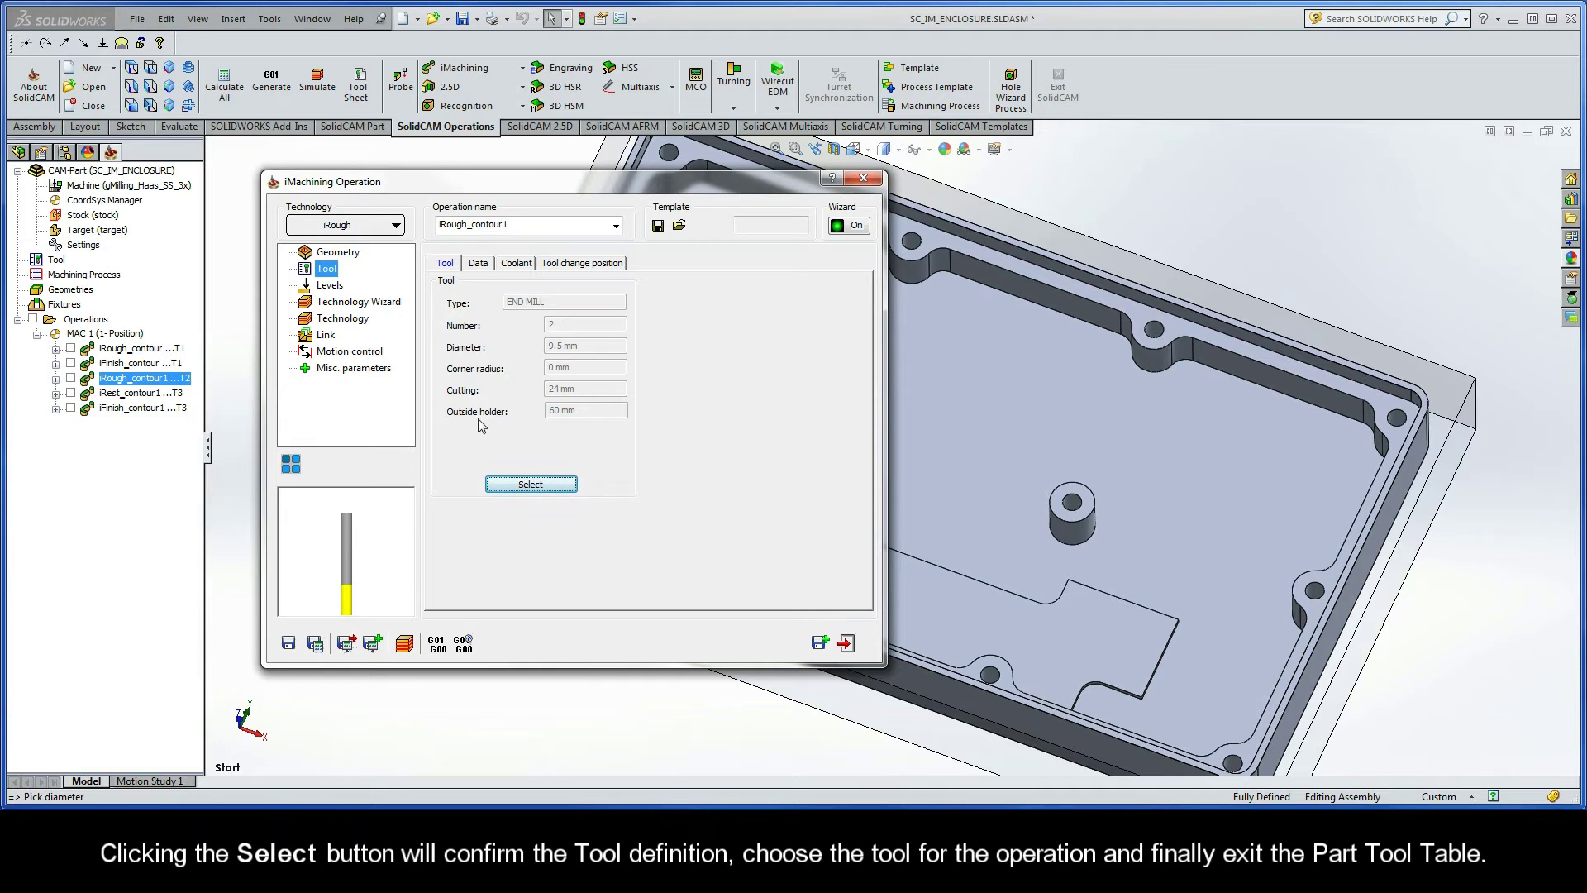
Check the operation's pocket depth and the cutting conditions and machining level calculated by the Technology Wizard
click(333, 289)
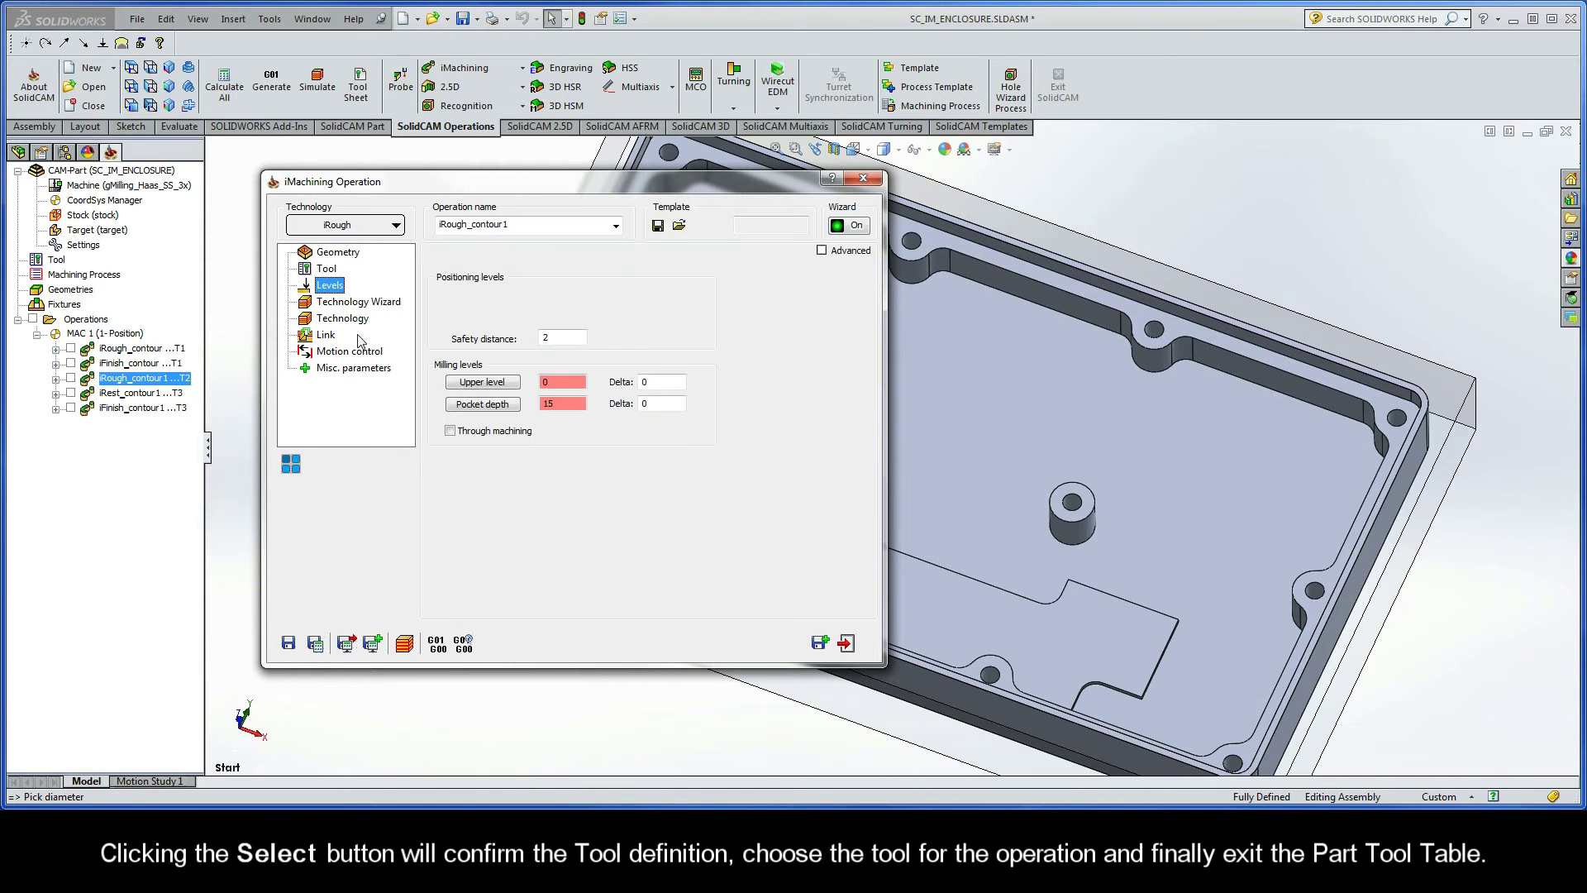
drag(559, 409, 540, 405)
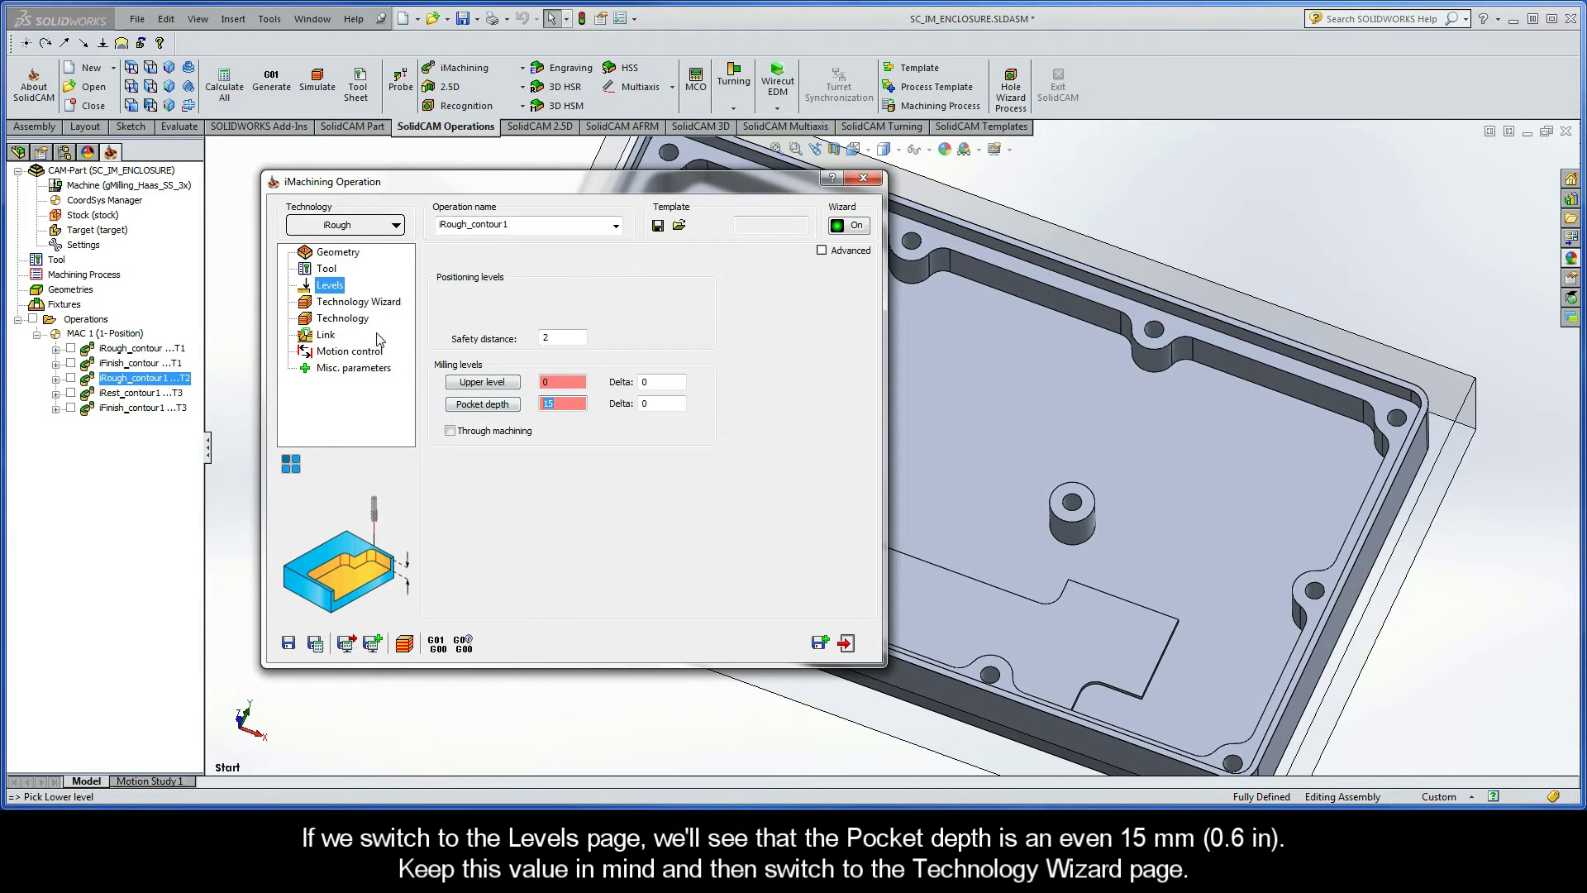
click(356, 302)
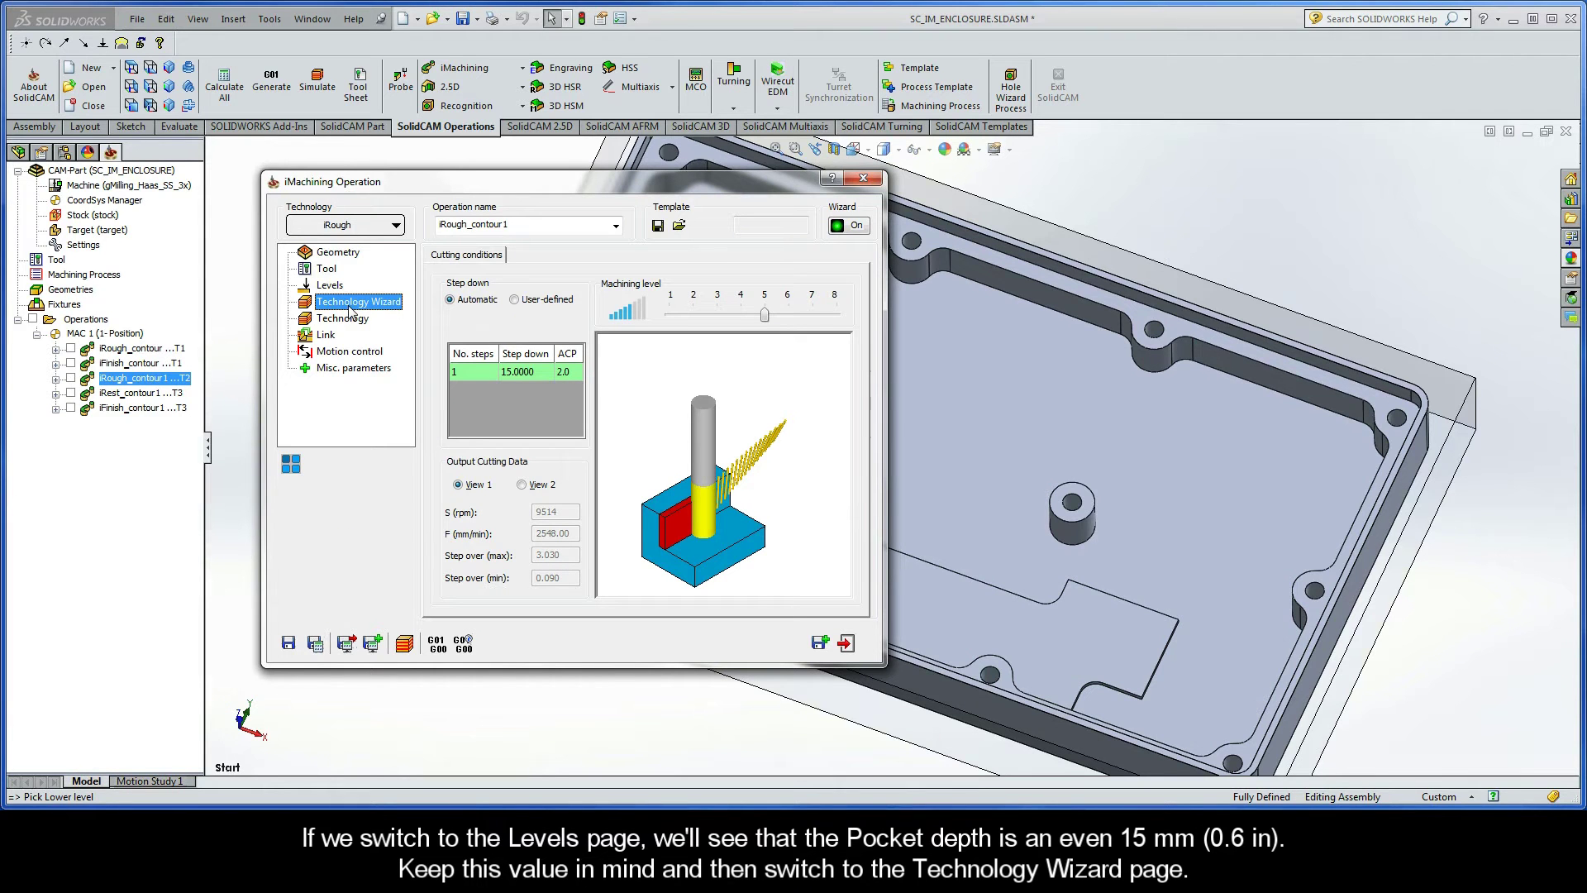
click(765, 315)
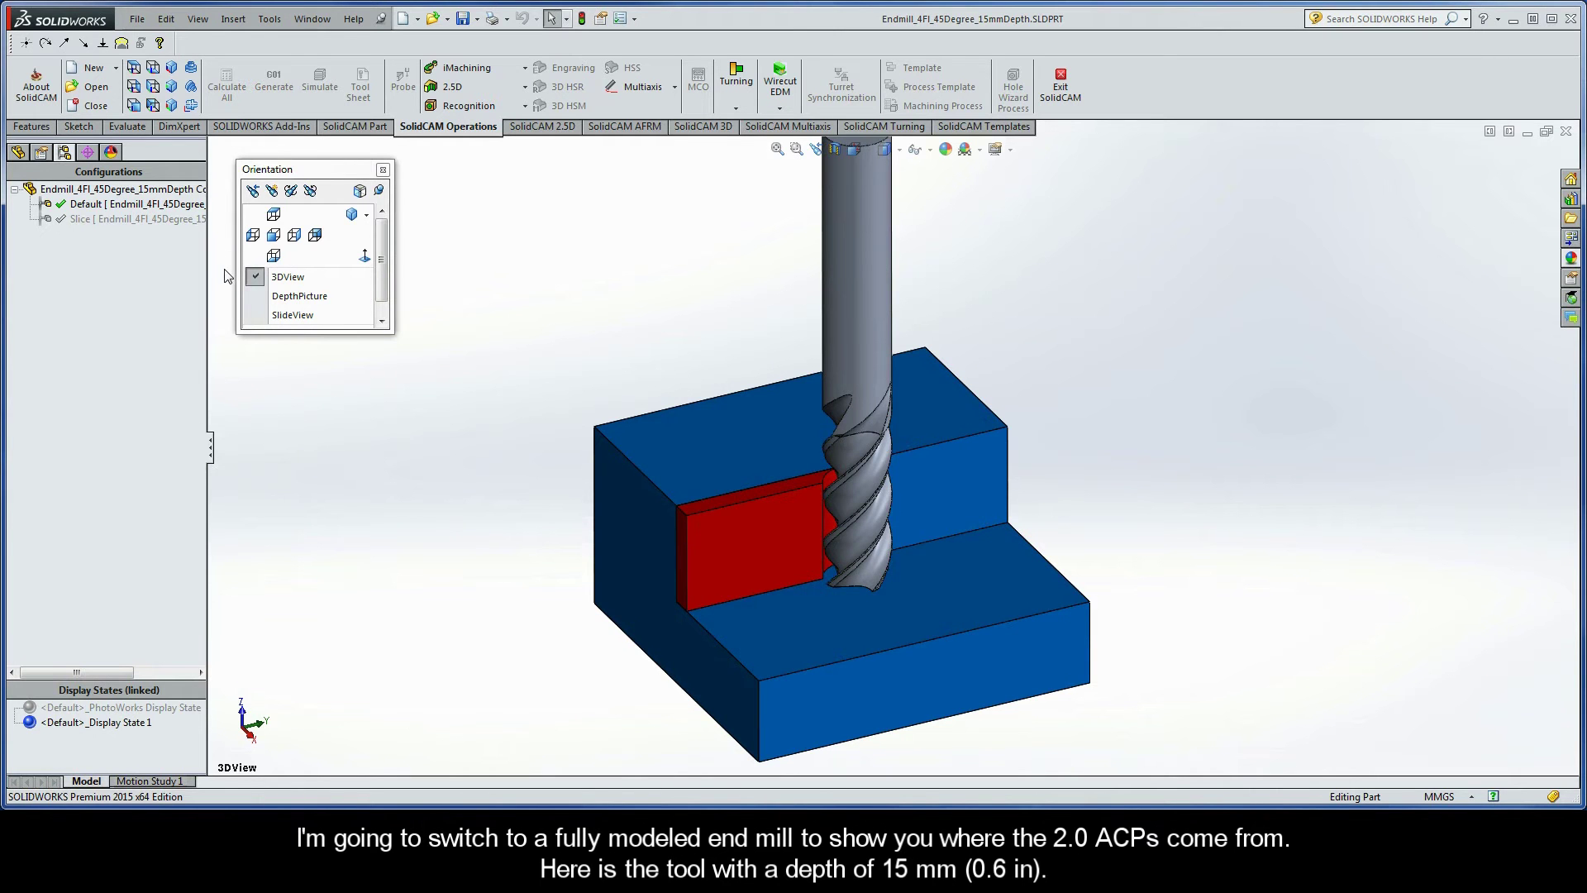
Examine the modeled end mill's contact area in the DepthPicture view with the Slice configuration, and reactivate the Default configuration
click(255, 296)
mouse_move(255, 299)
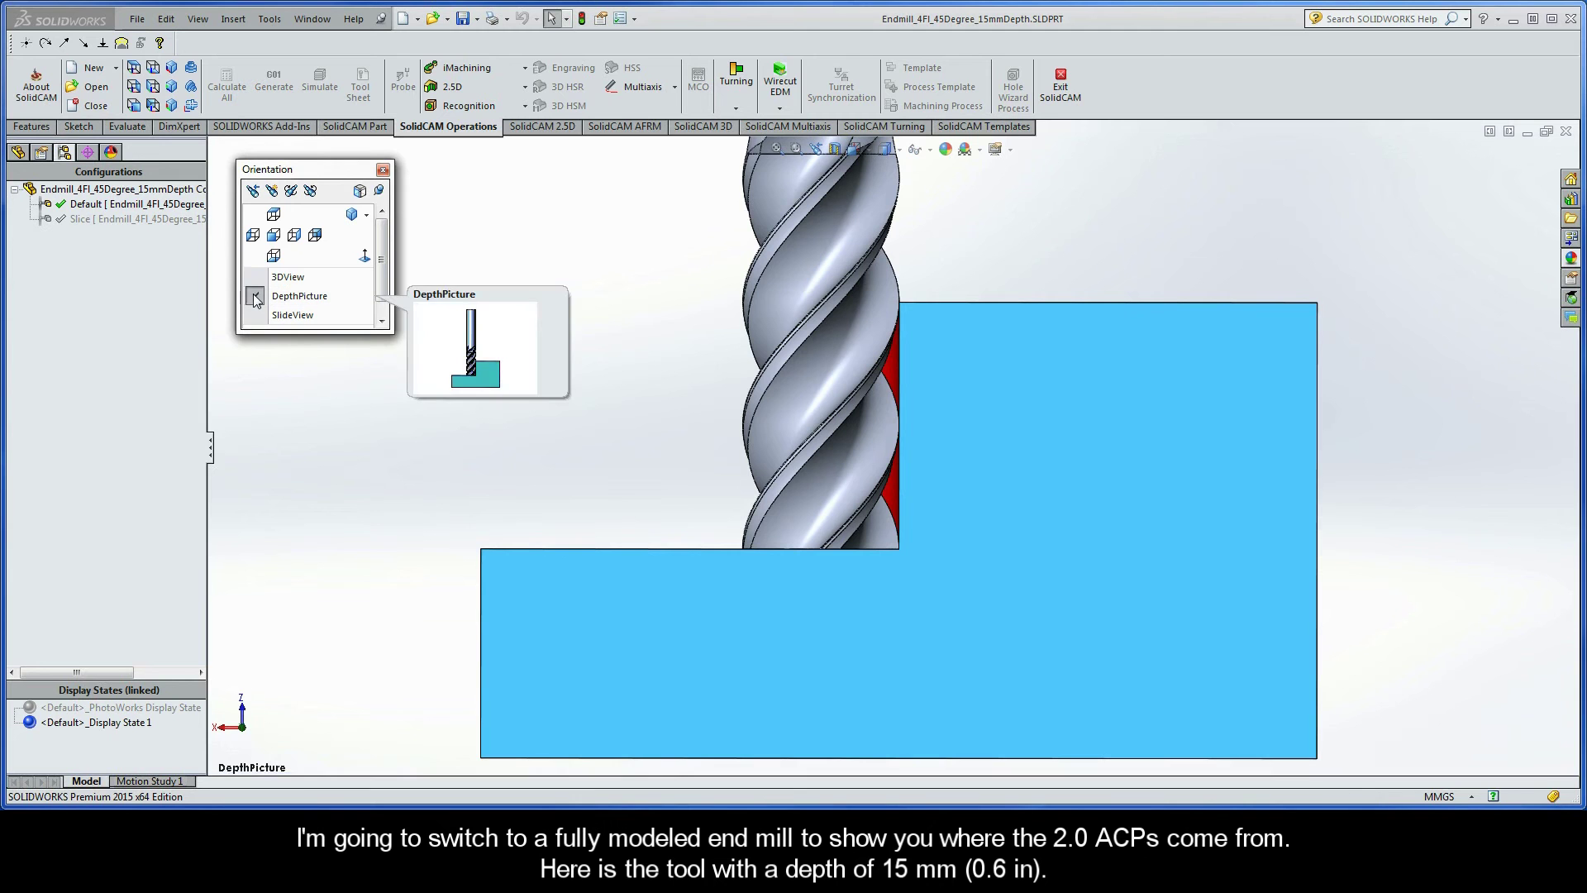
double_click(187, 220)
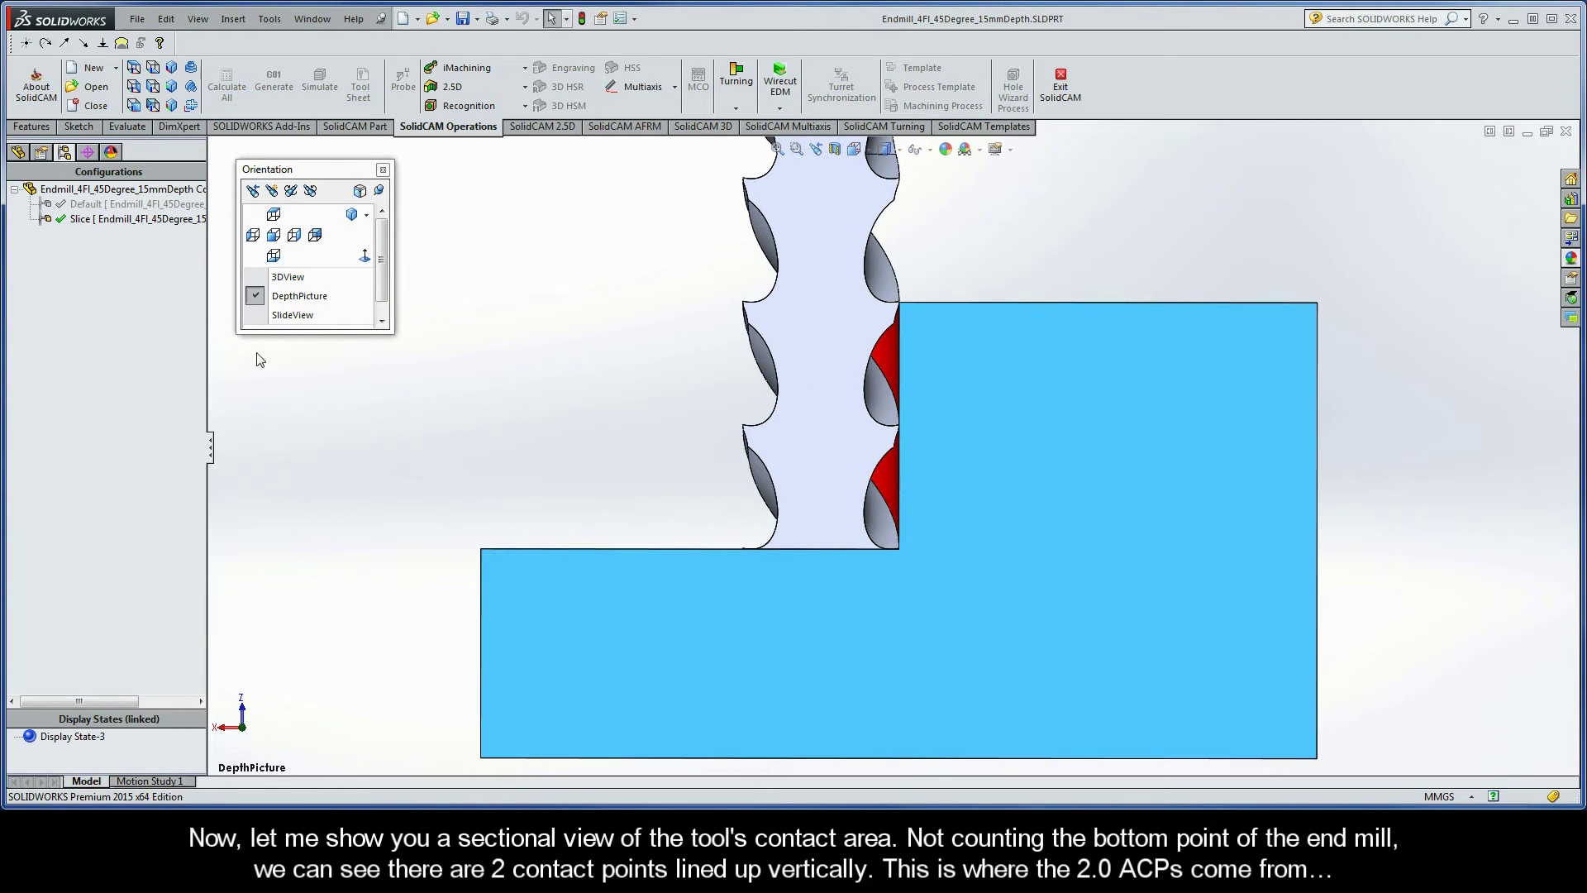
double_click(162, 204)
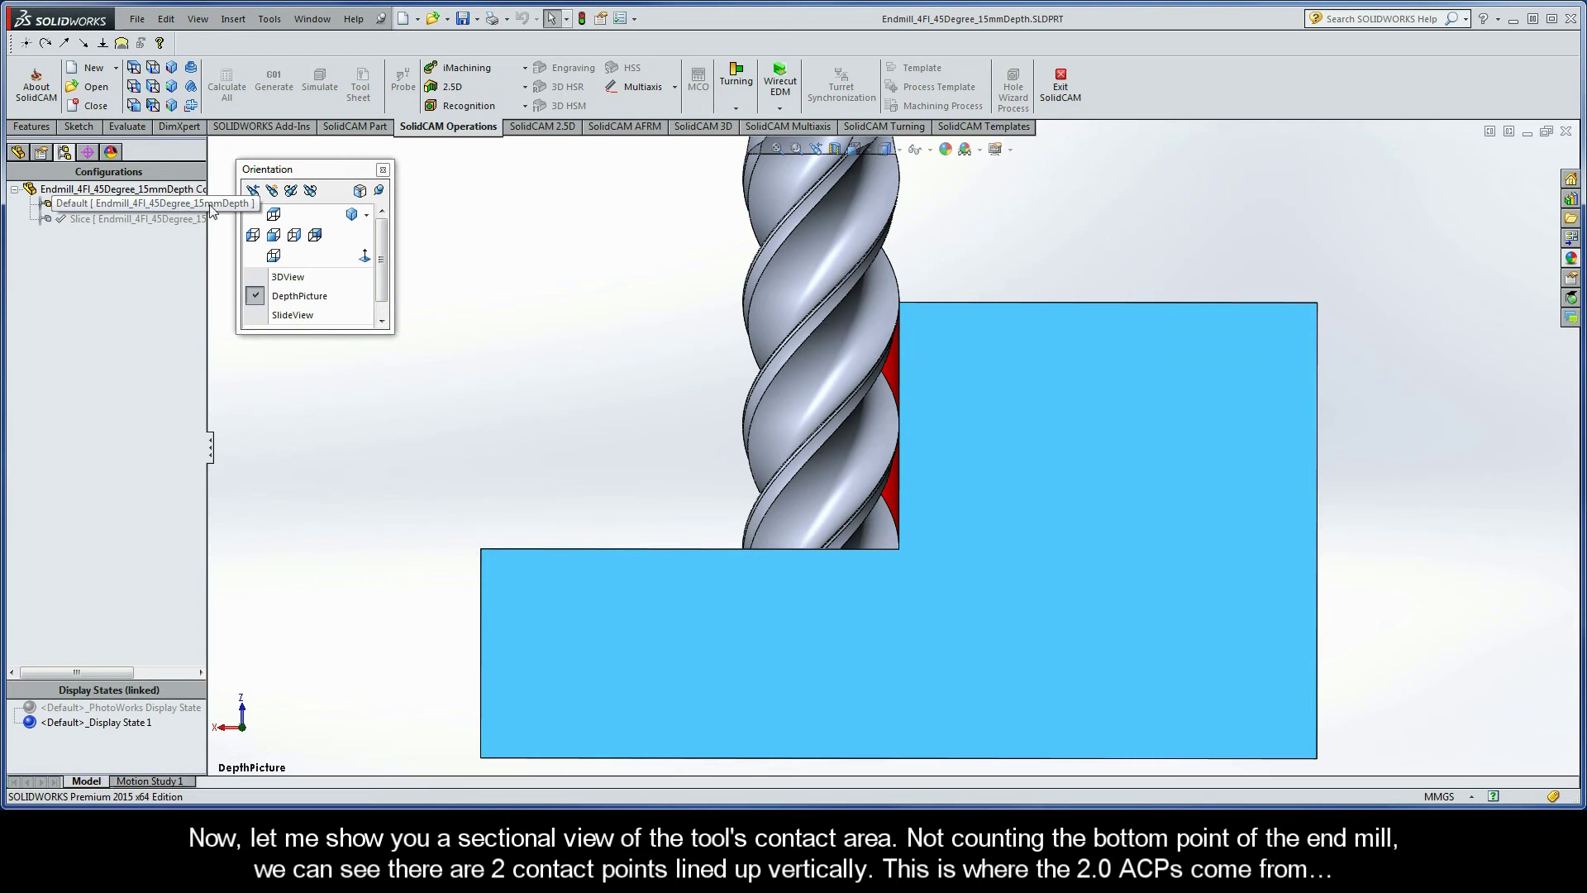
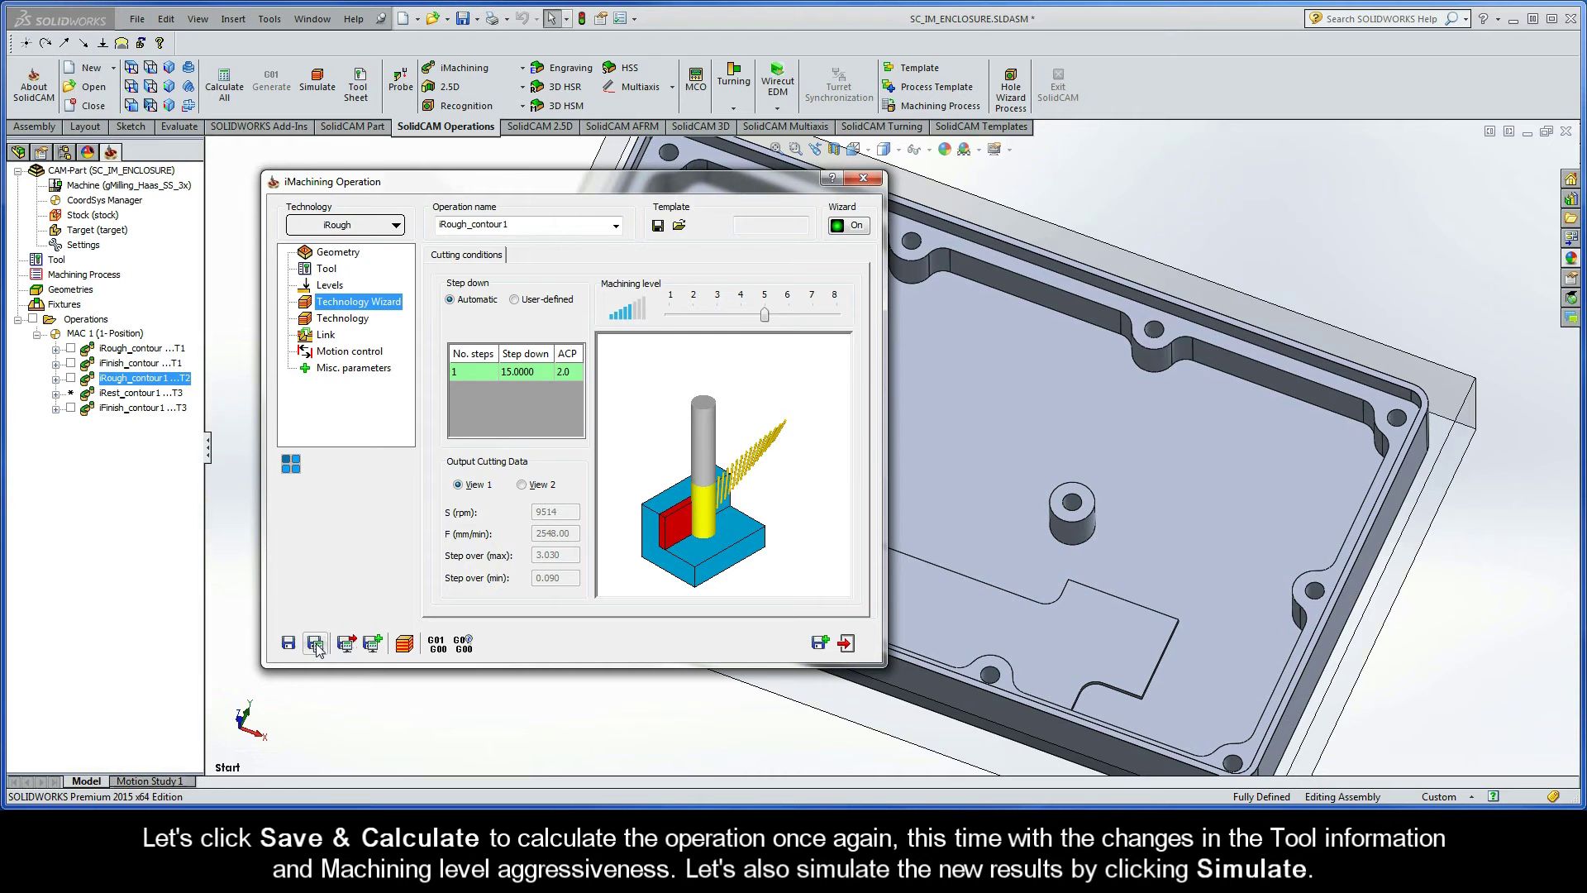
Simulate the iRough_contour1 operation in SolidVerify mode, and close both the simulation and the operation
click(404, 643)
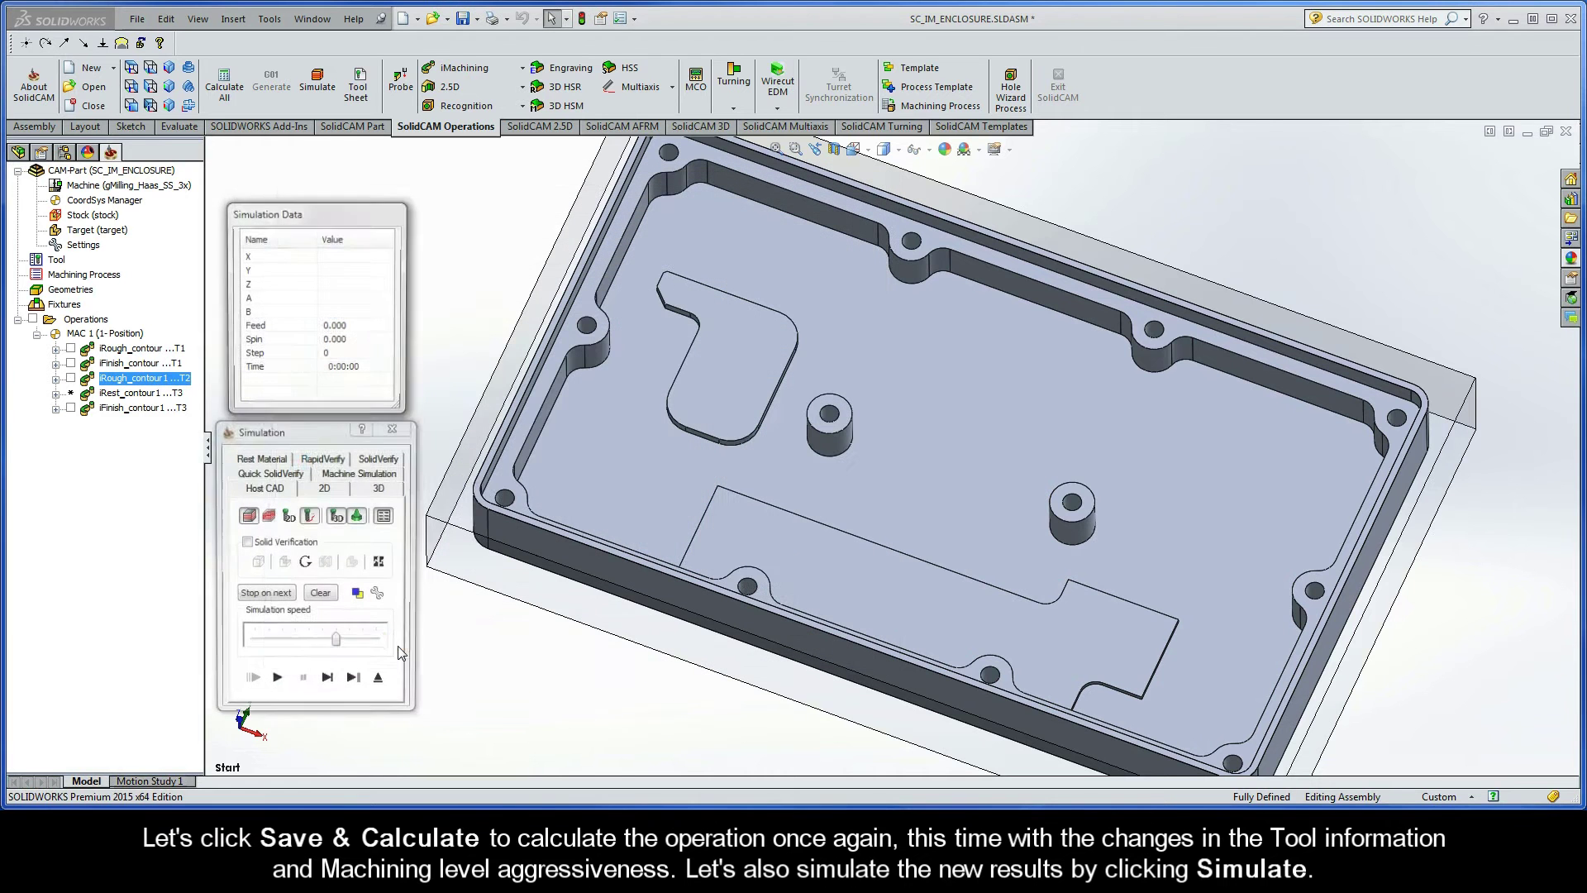
click(381, 460)
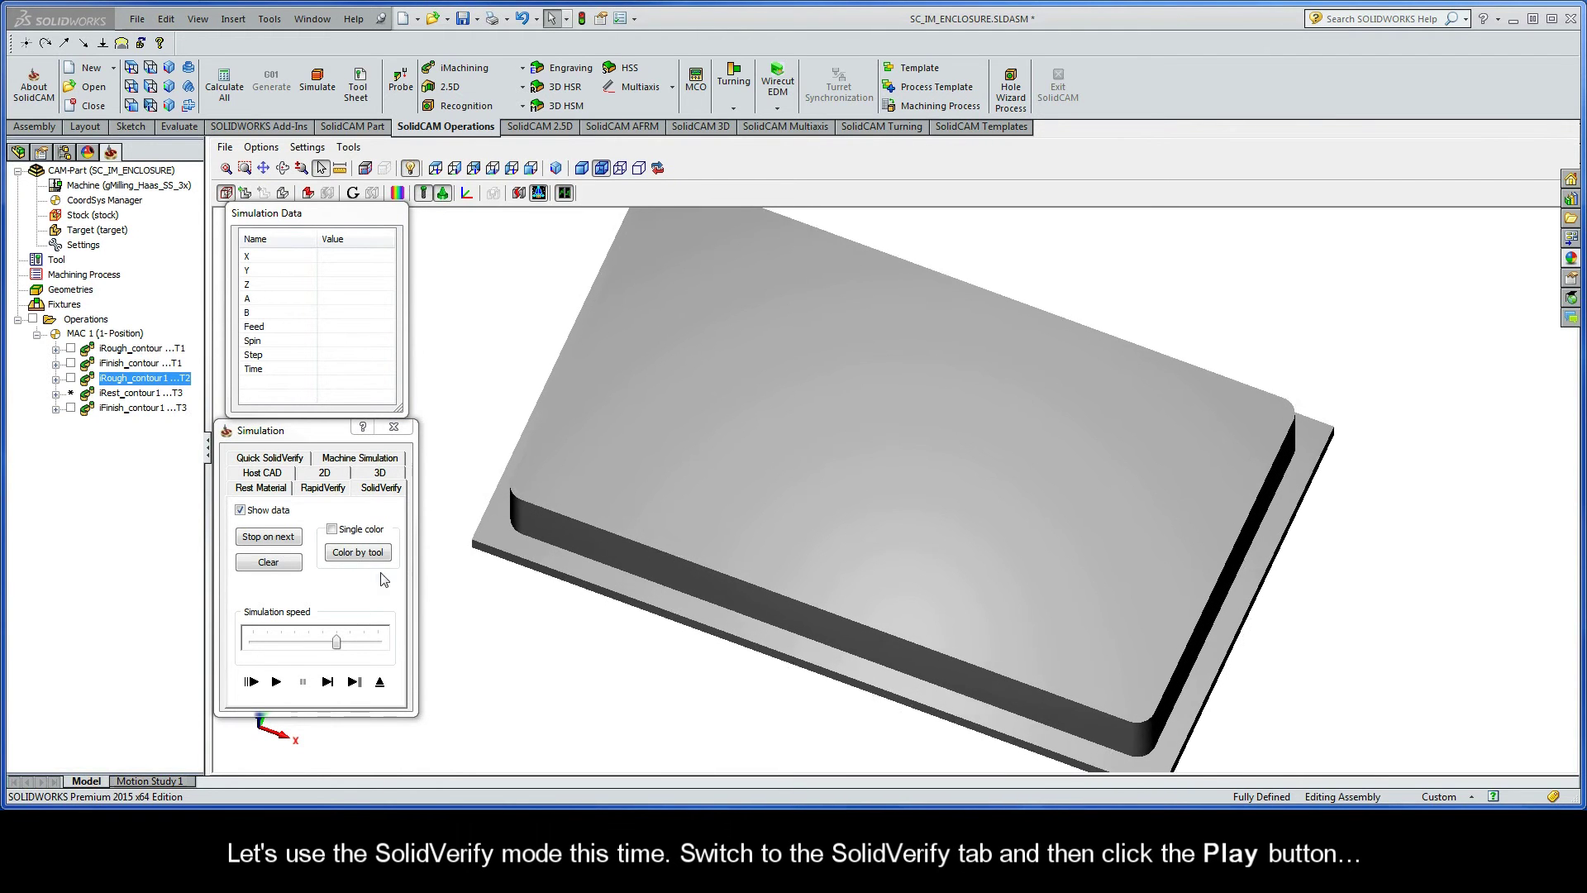
click(277, 681)
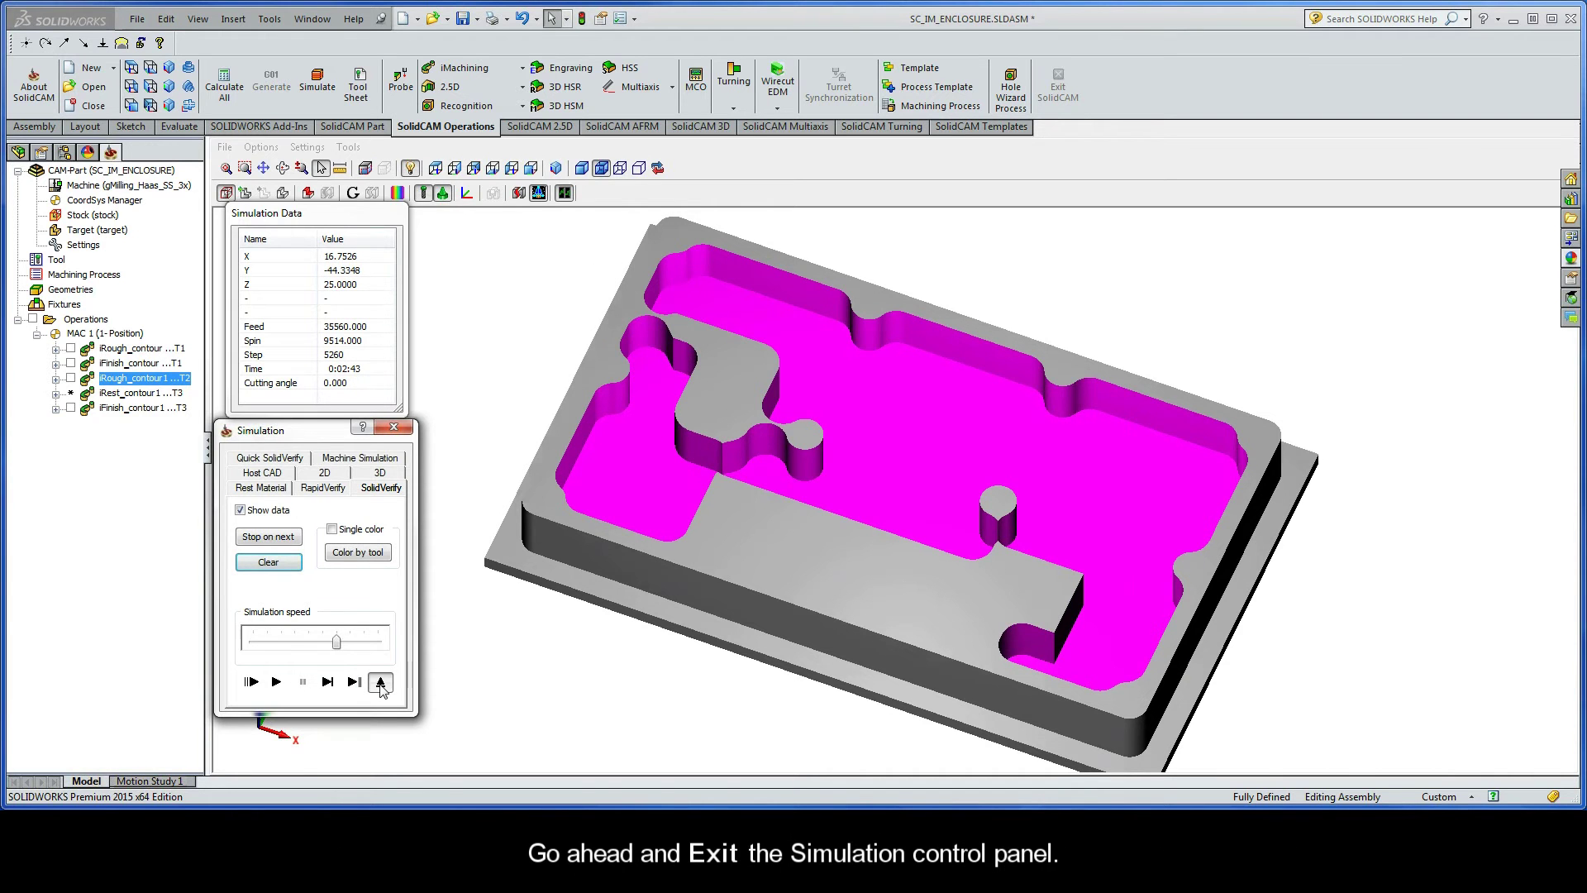
click(379, 681)
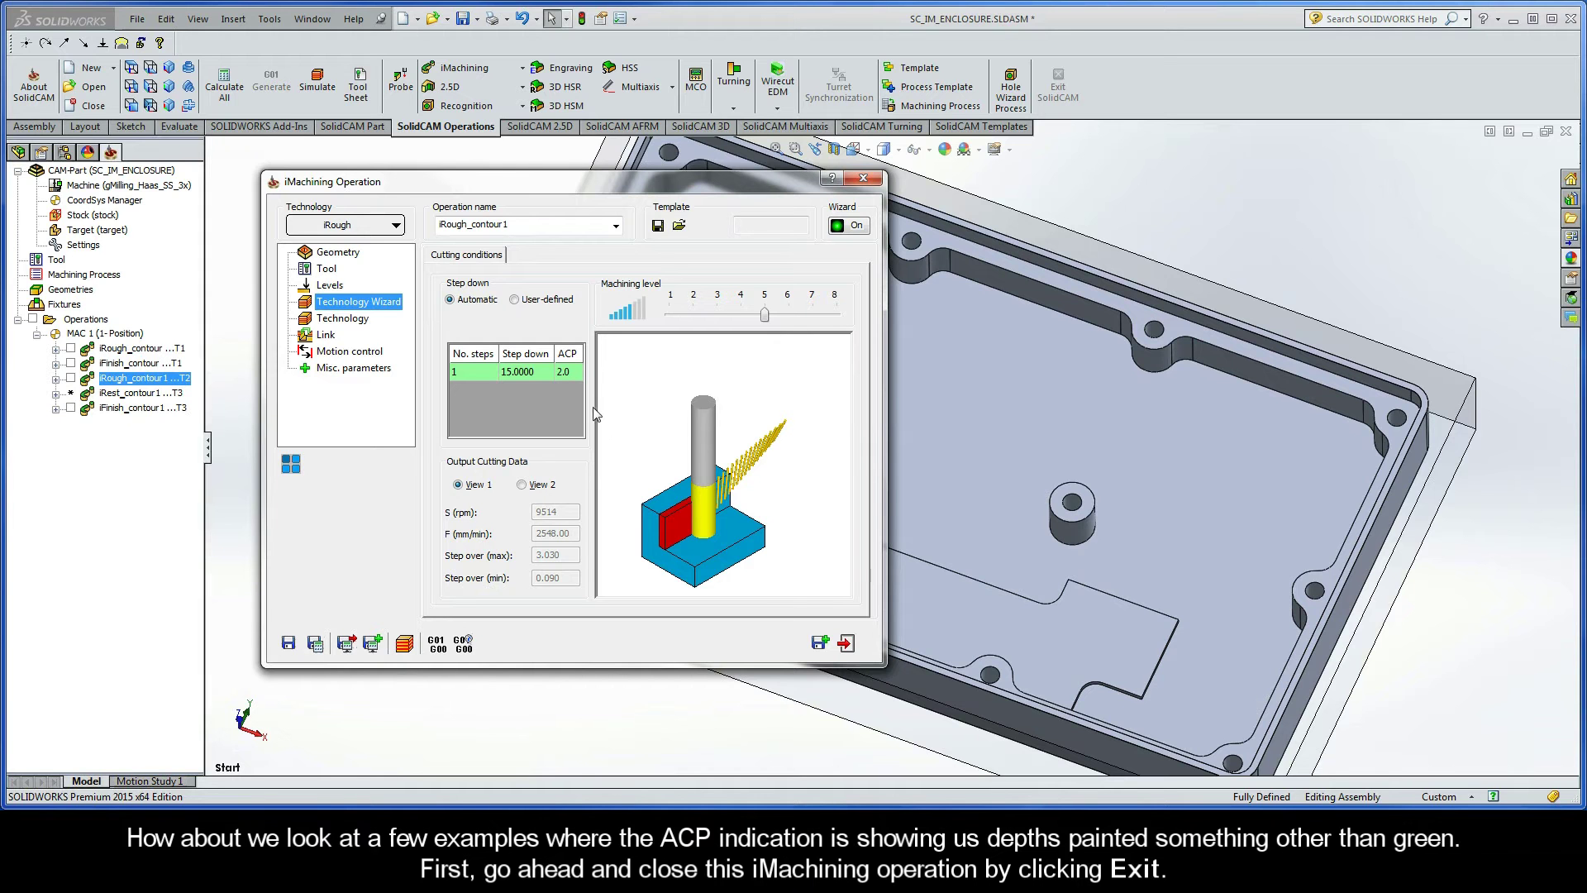
click(846, 645)
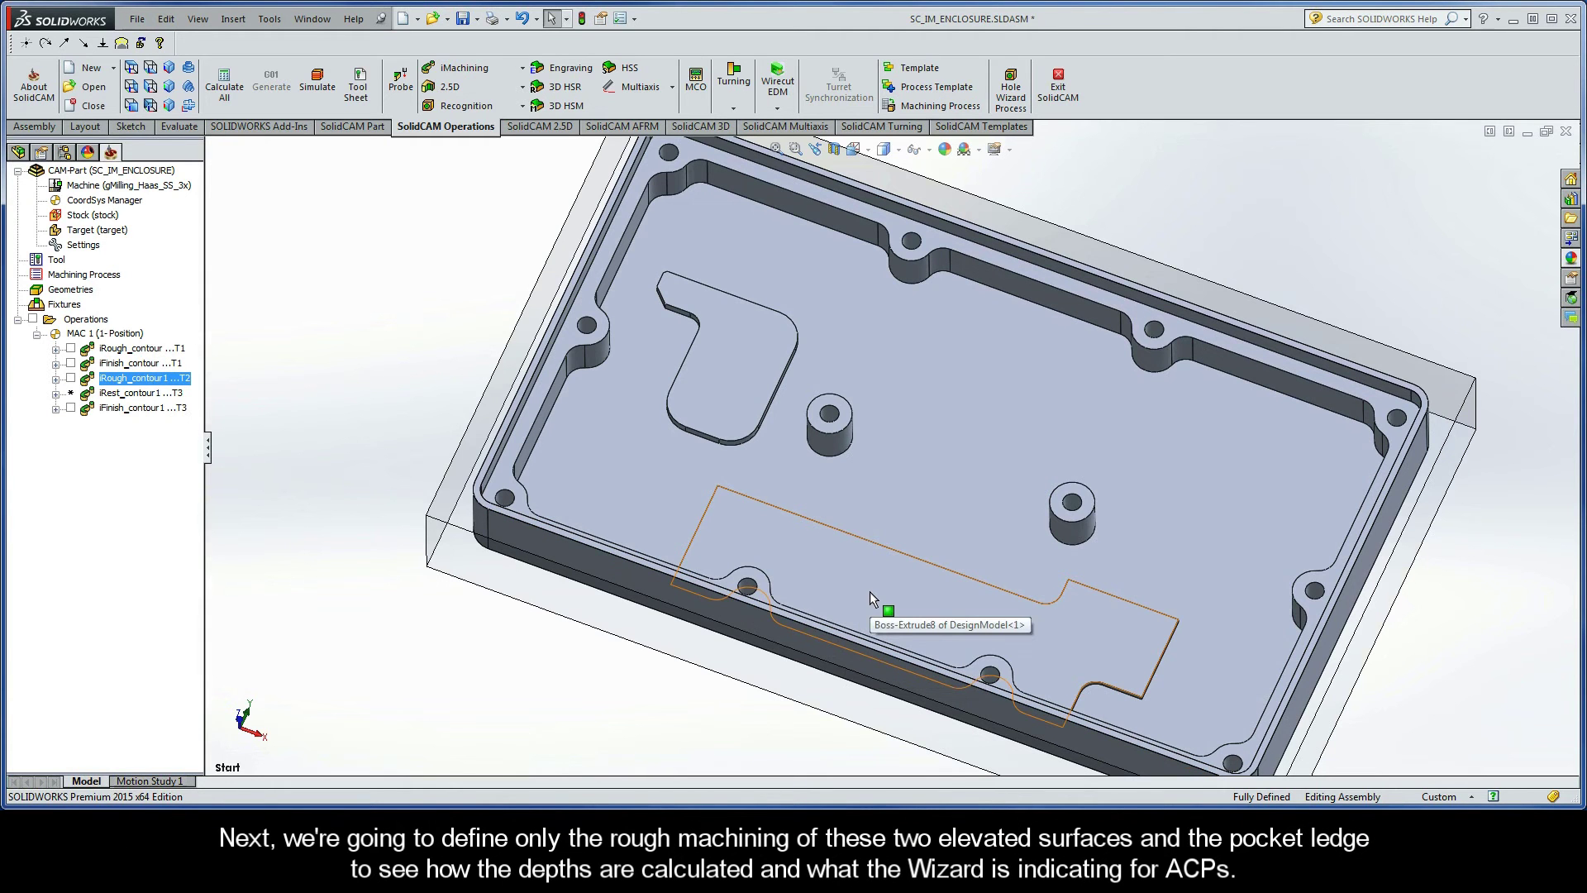
Highlight the two elevated surfaces and the pocket ledge on the enclosure in turn, and clear the selection
click(870, 592)
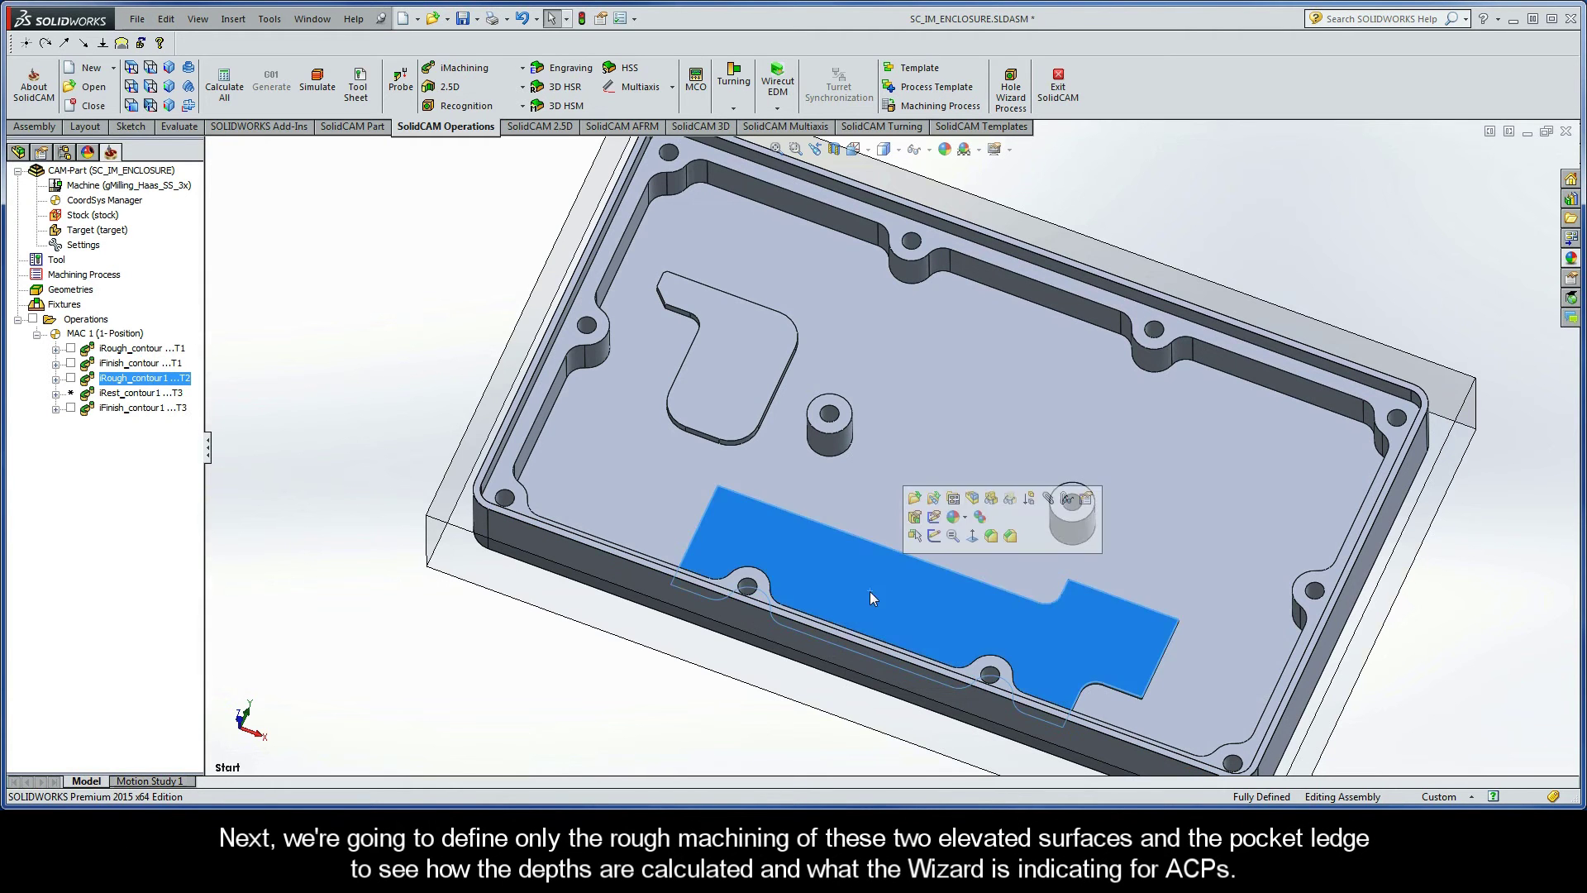
click(728, 386)
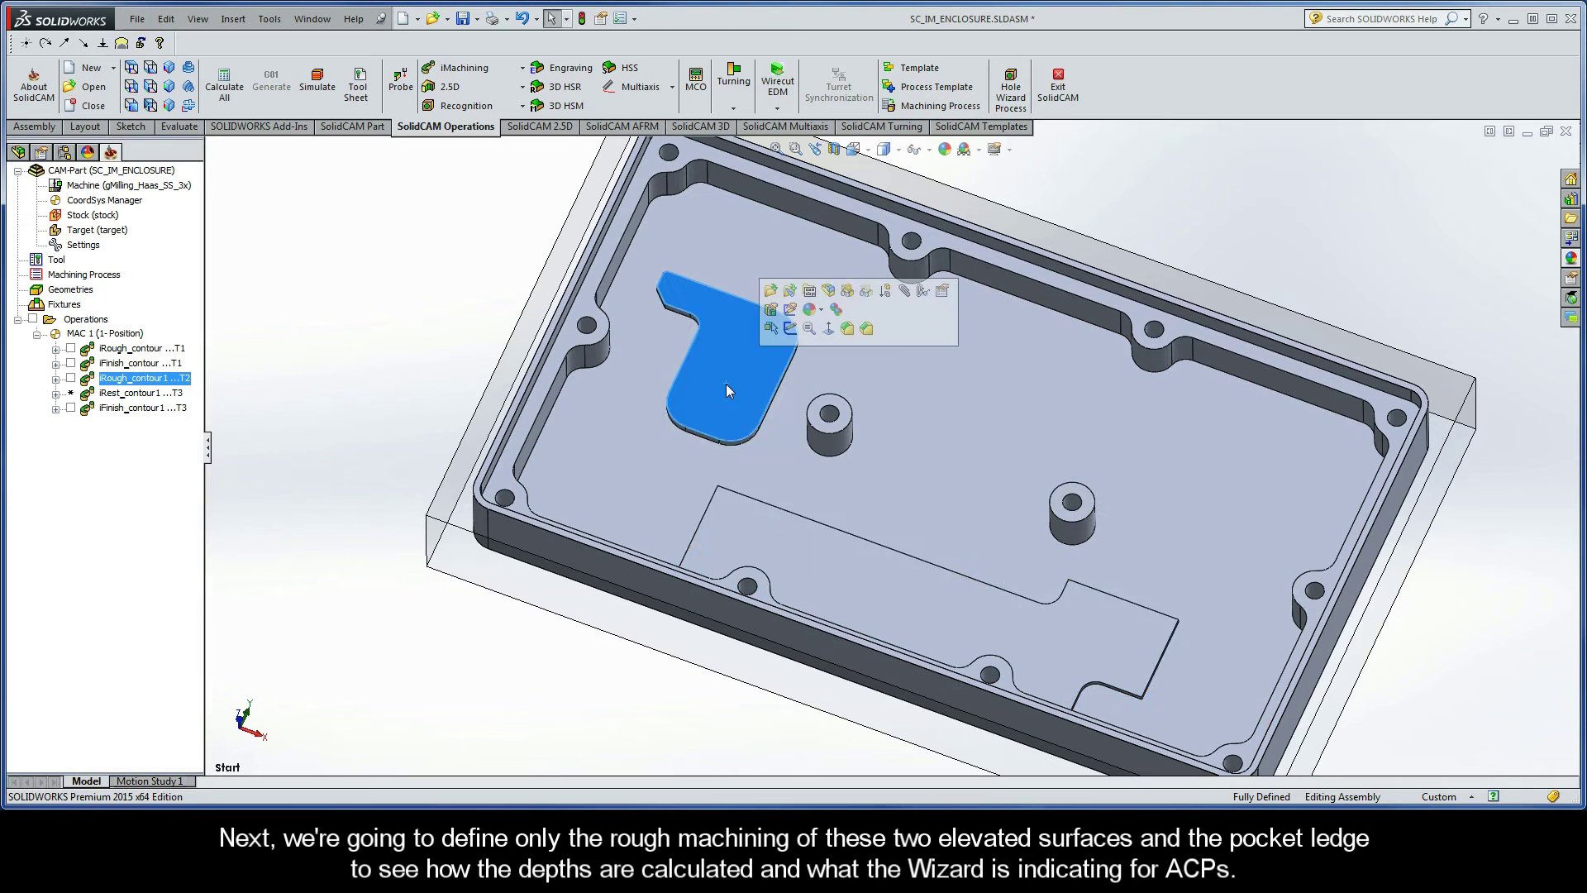
click(591, 298)
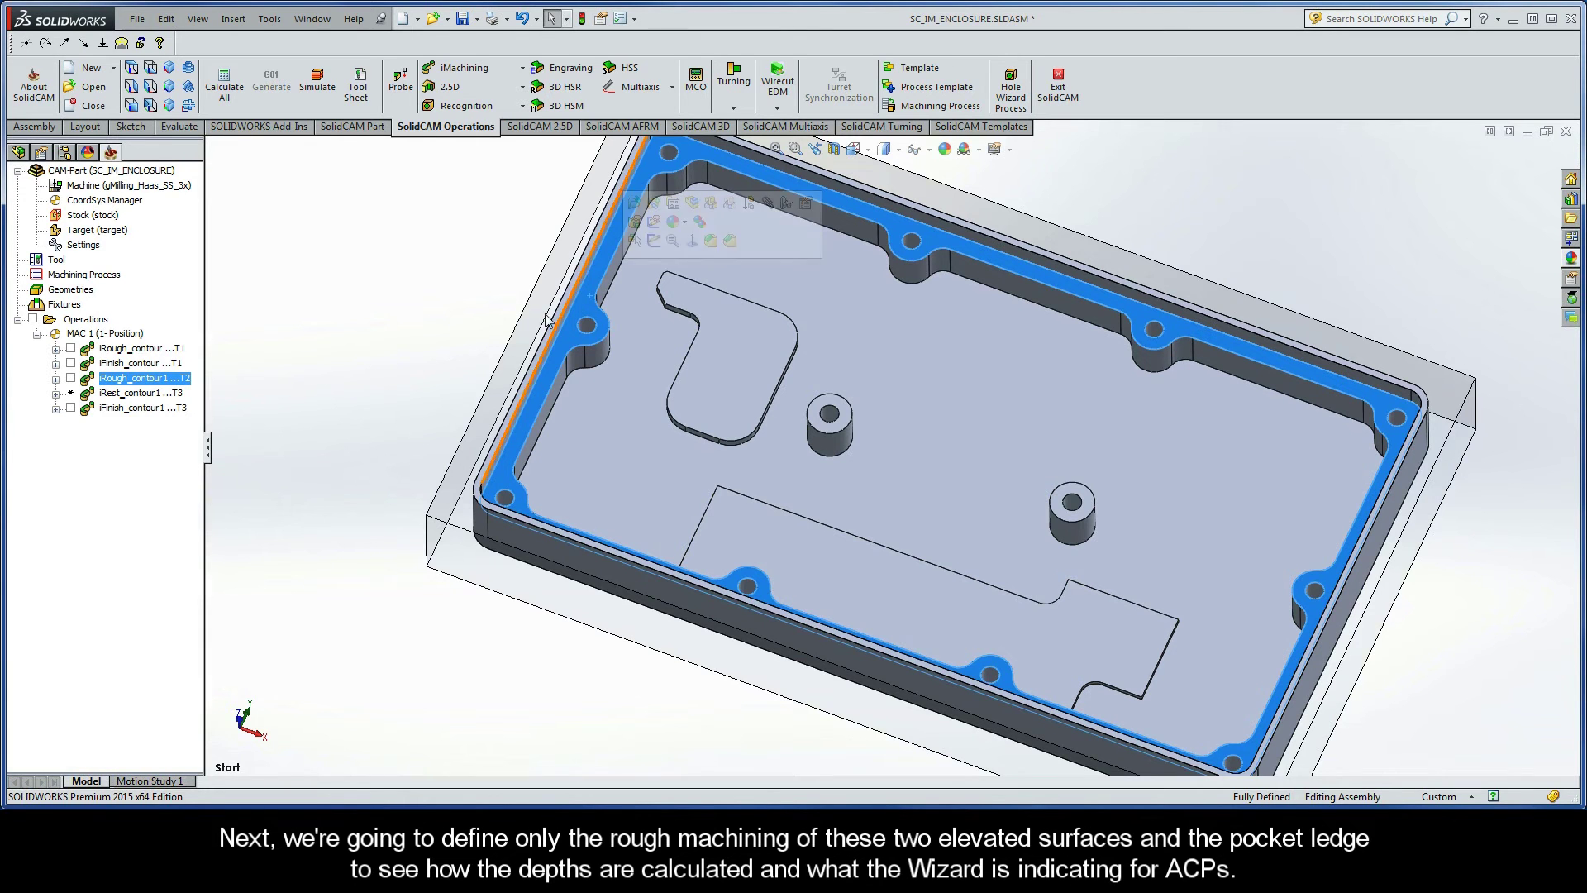
click(343, 358)
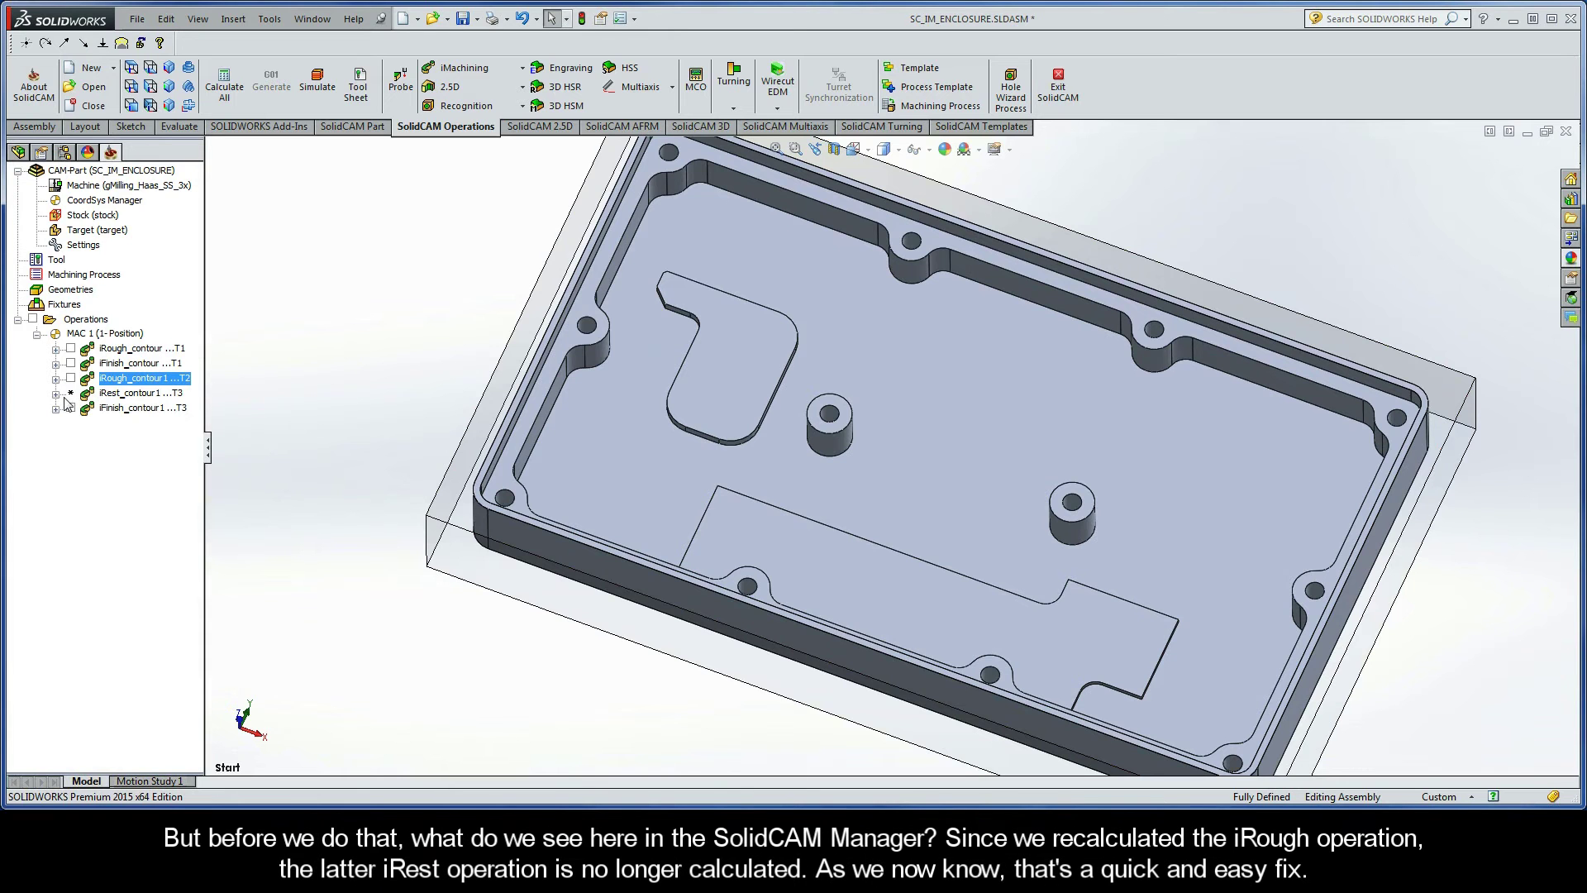
Recalculate the iRest_contour1 operation
right_click(121, 395)
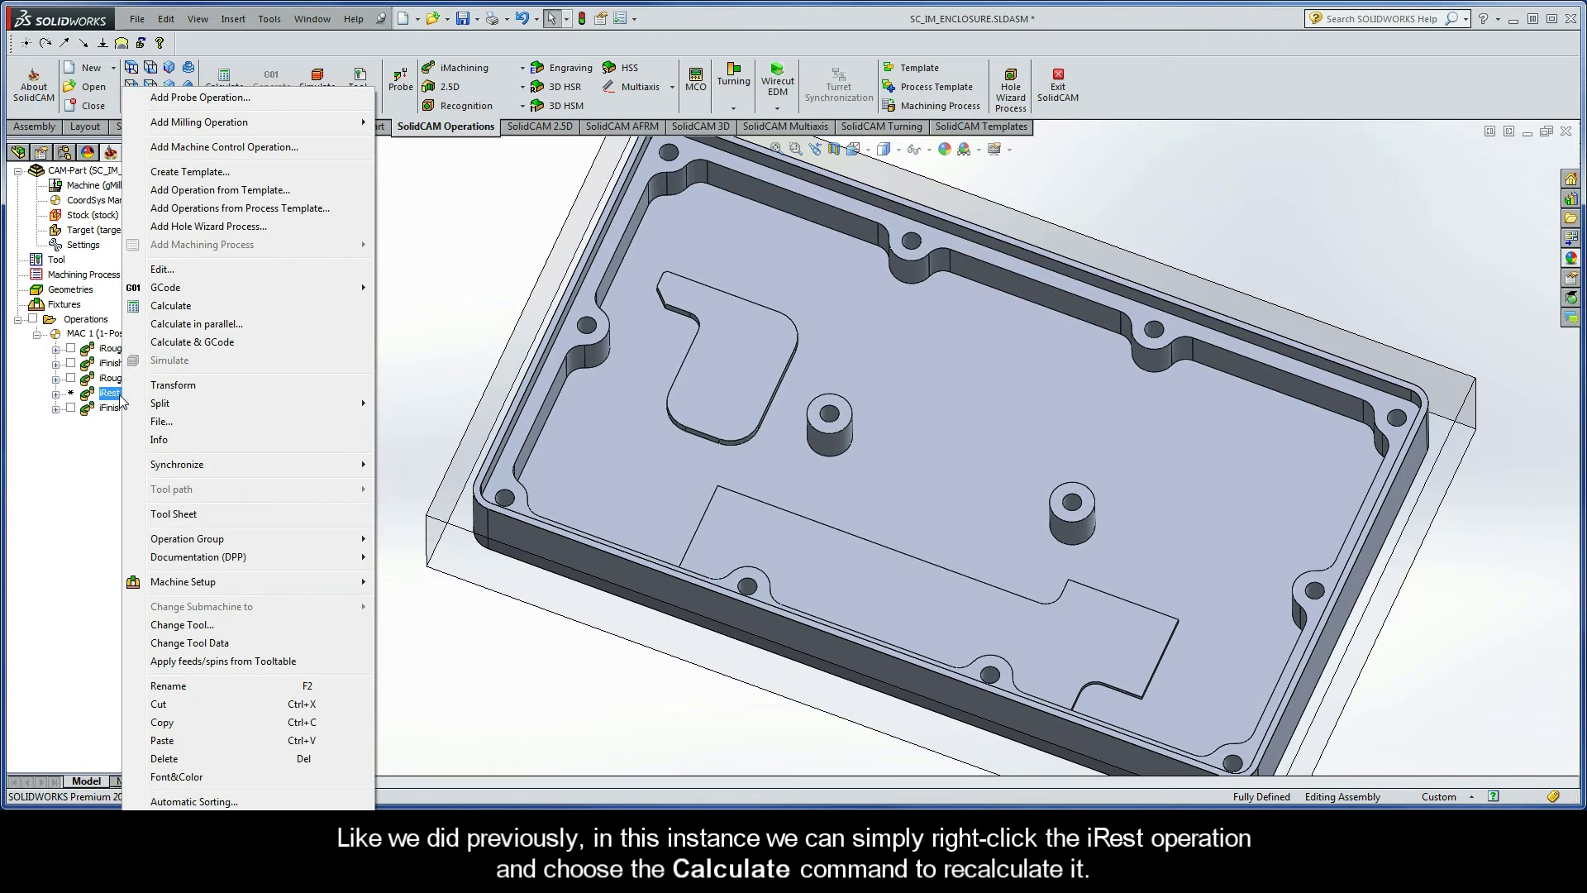
click(139, 308)
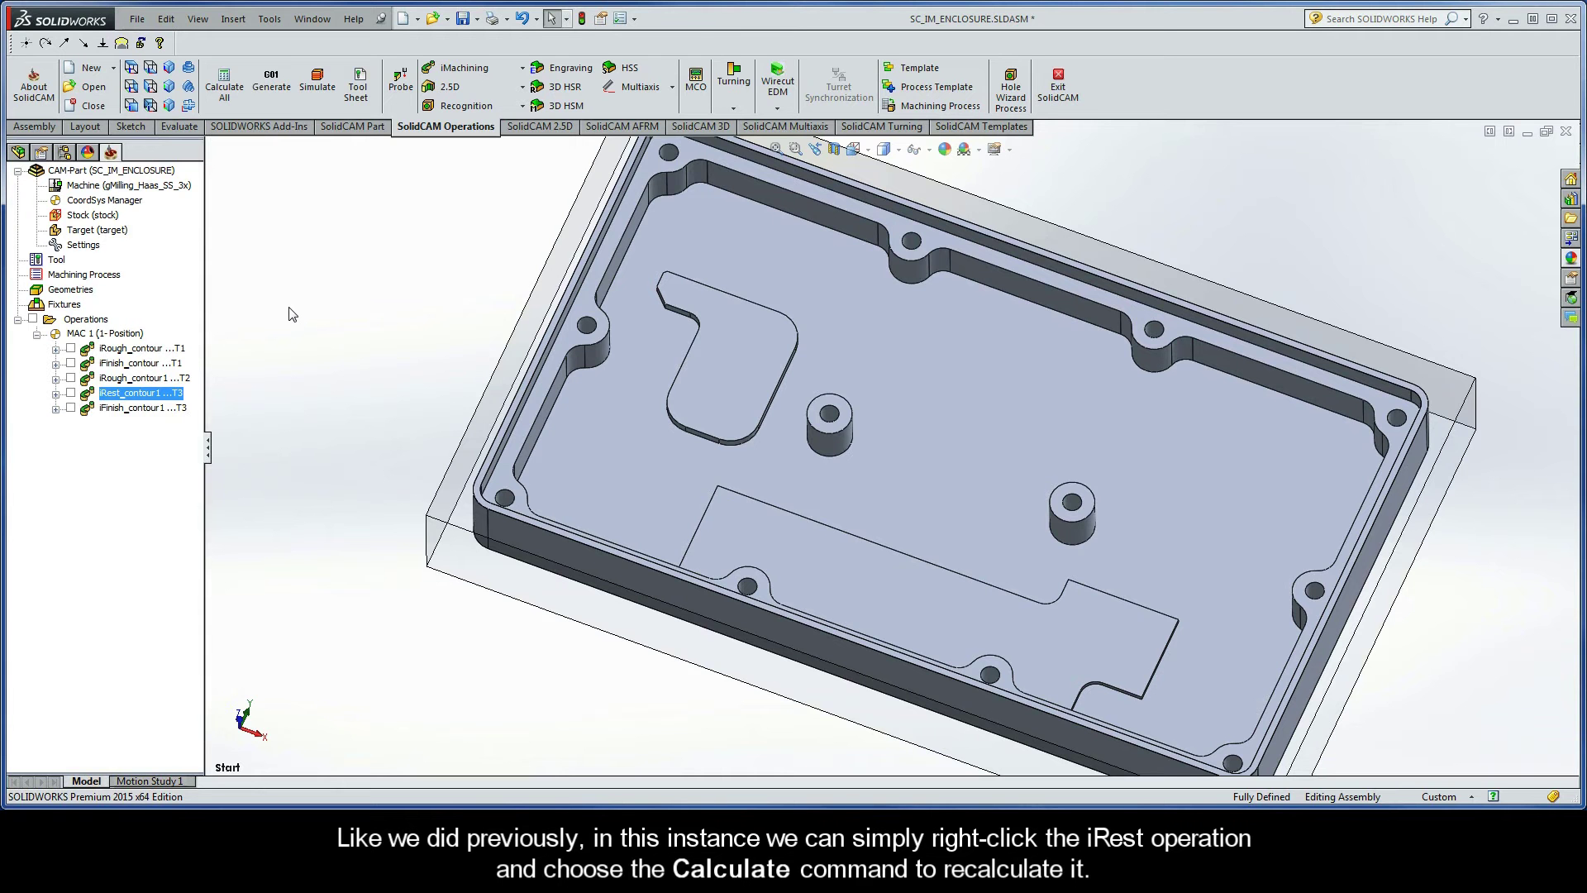
Turn the part to show the elevated surface along the pocket wall and add a 2D iMachining operation with iRough technology
key(Left)
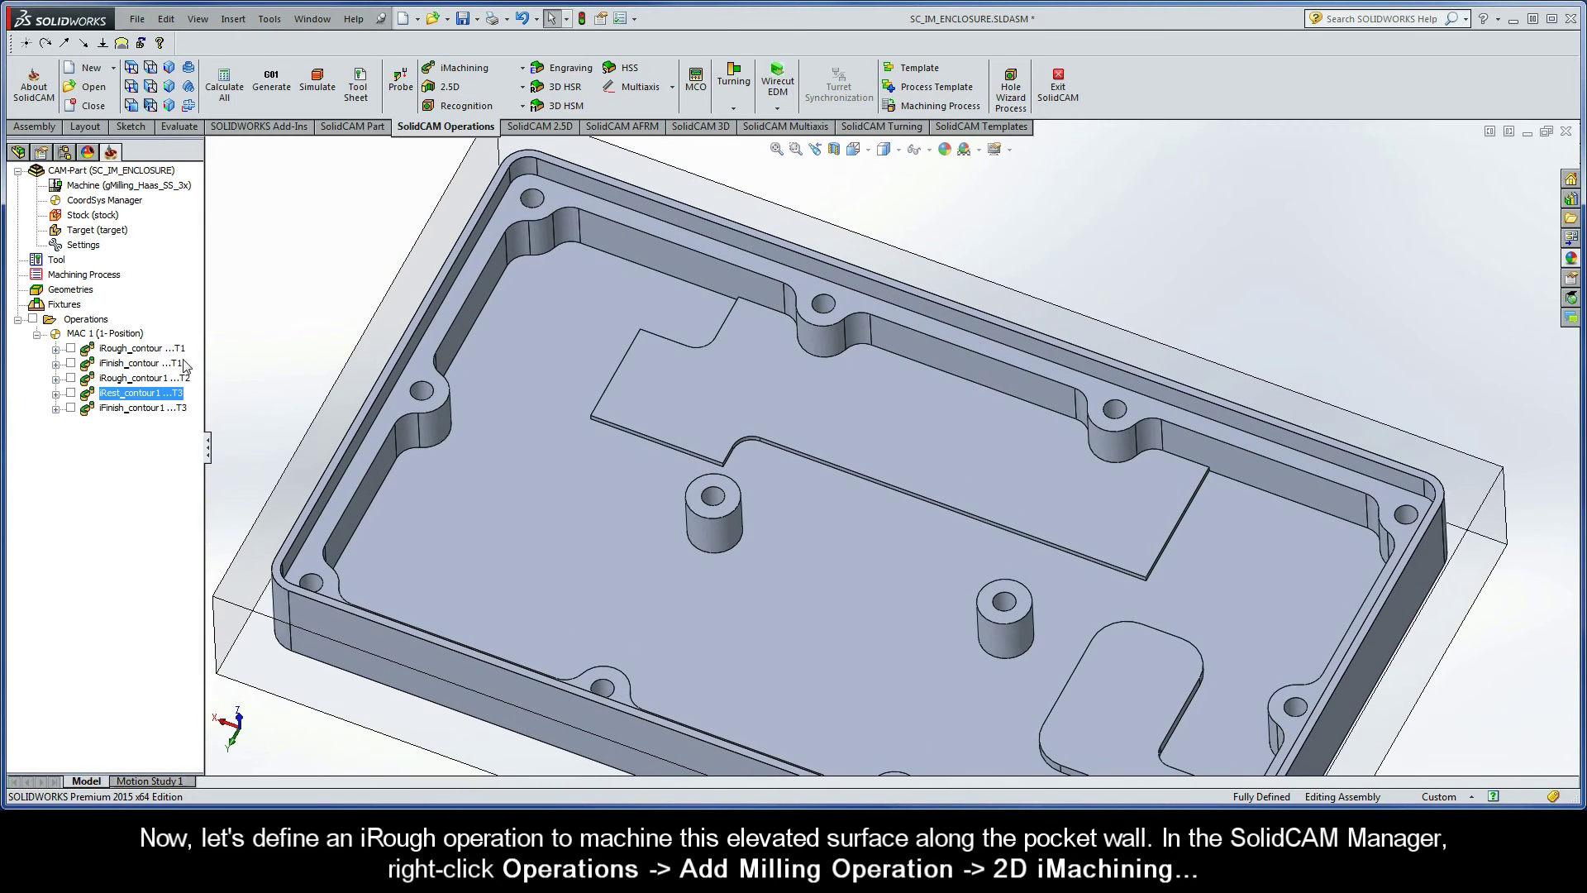
right_click(96, 319)
mouse_move(139, 361)
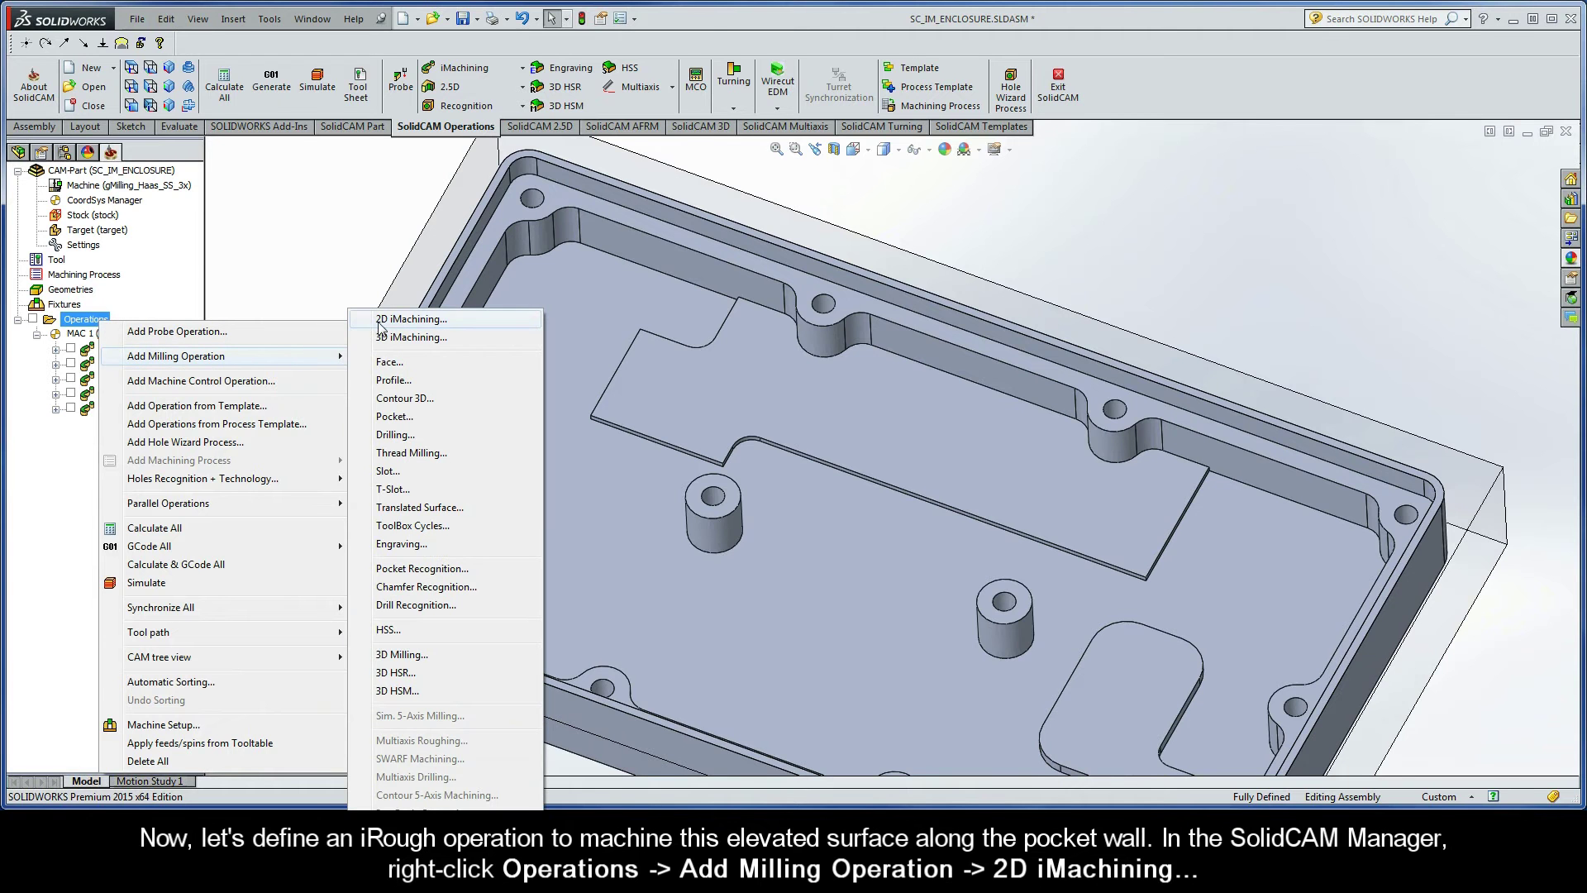
click(450, 321)
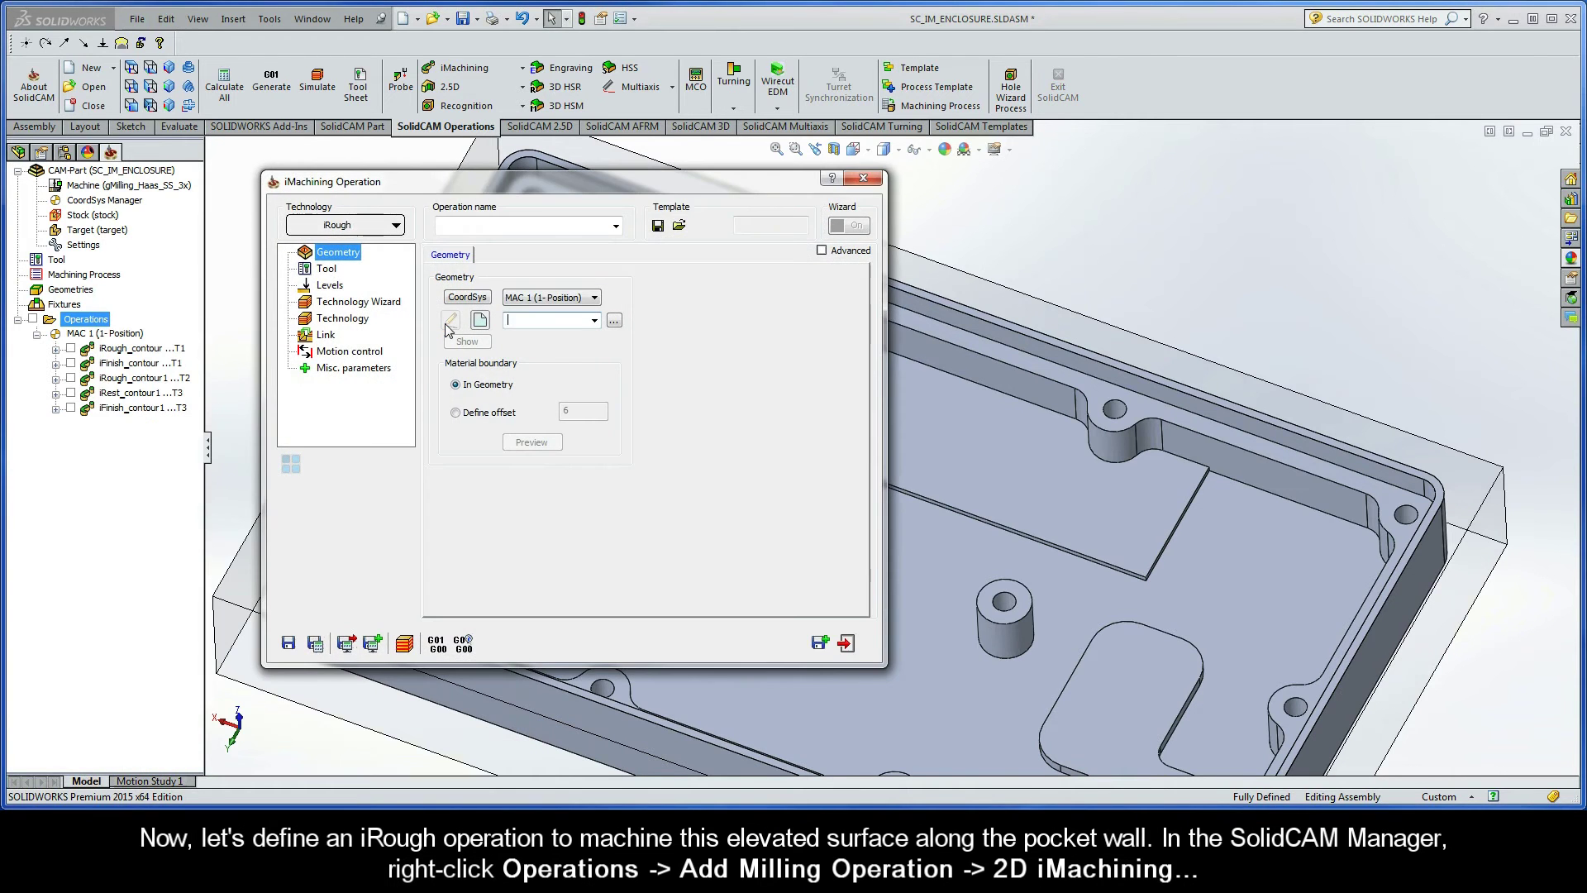
Define a new geometry chain around the elevated surface, starting from its edge along the pocket wall and closing with Auto-constant Z
click(480, 320)
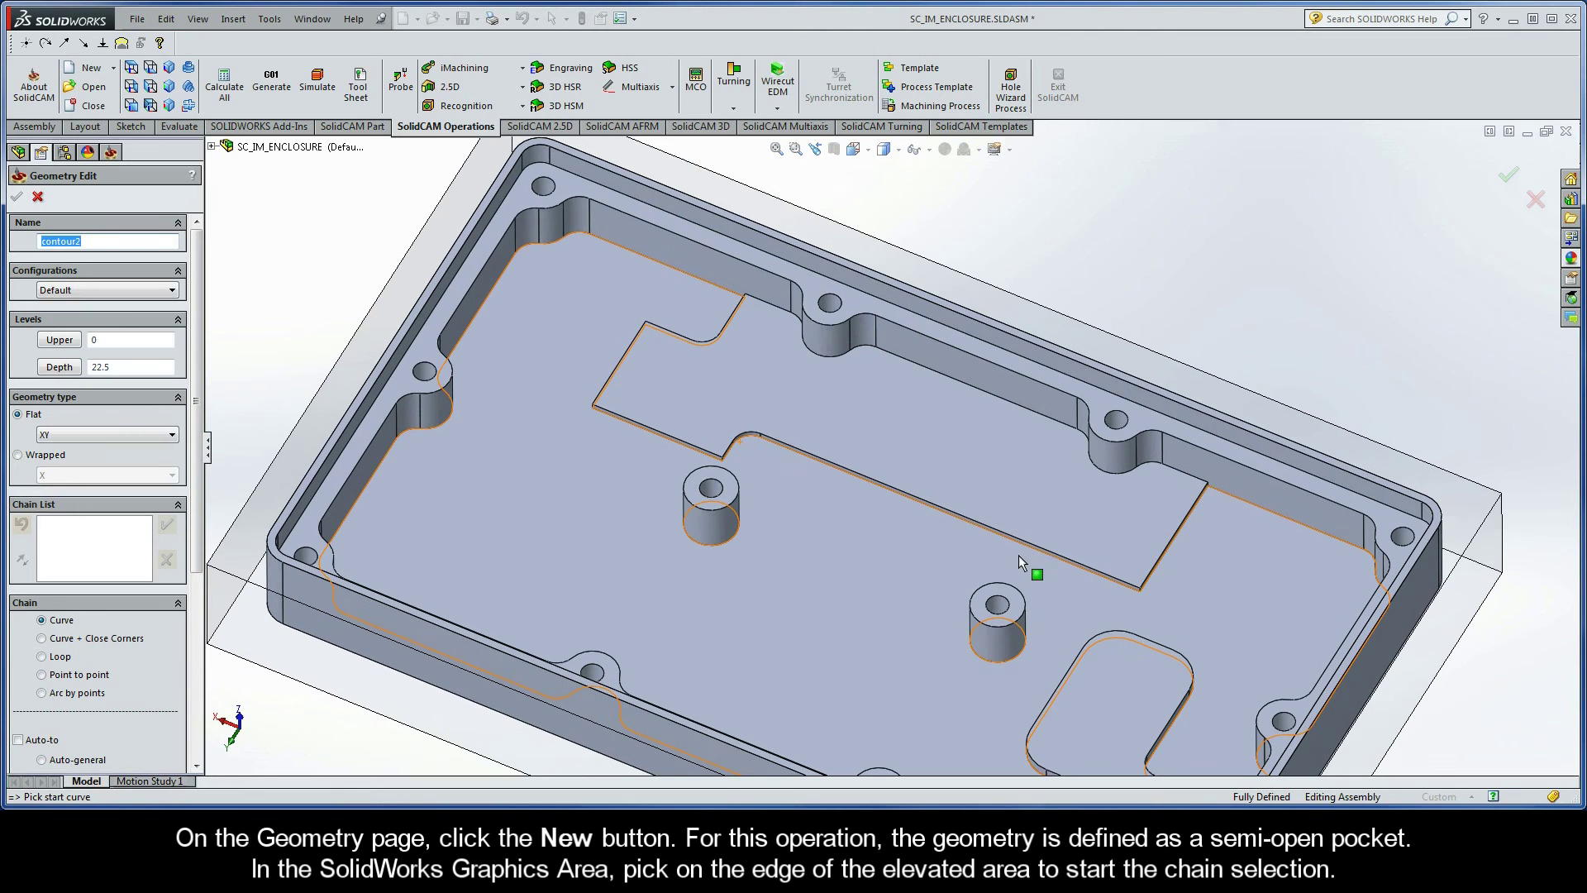
click(1060, 428)
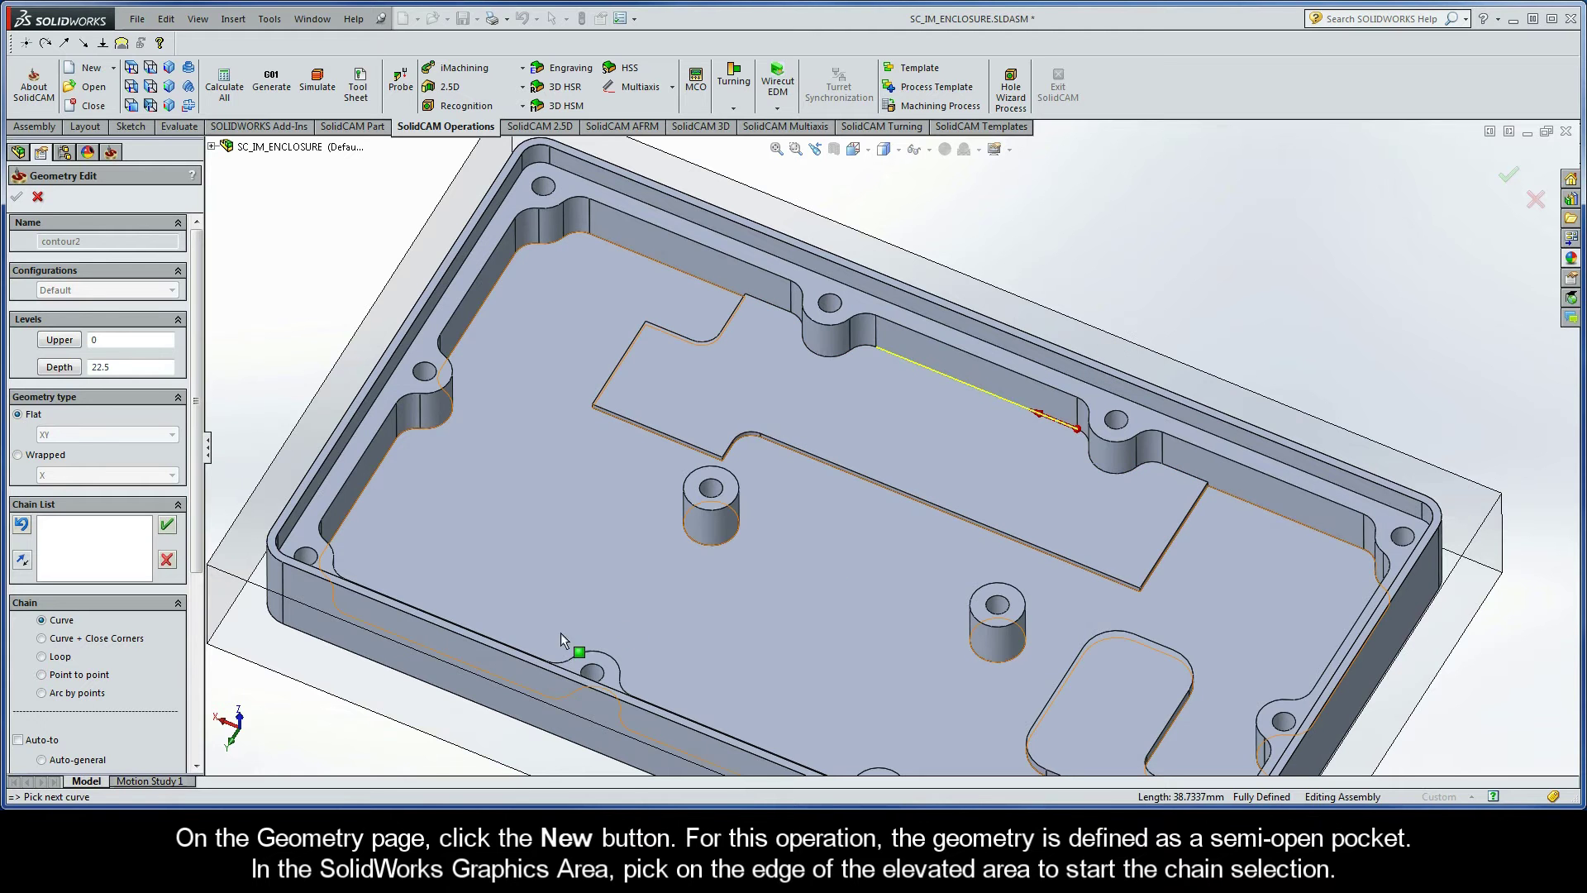
scroll(146, 682, down, 3)
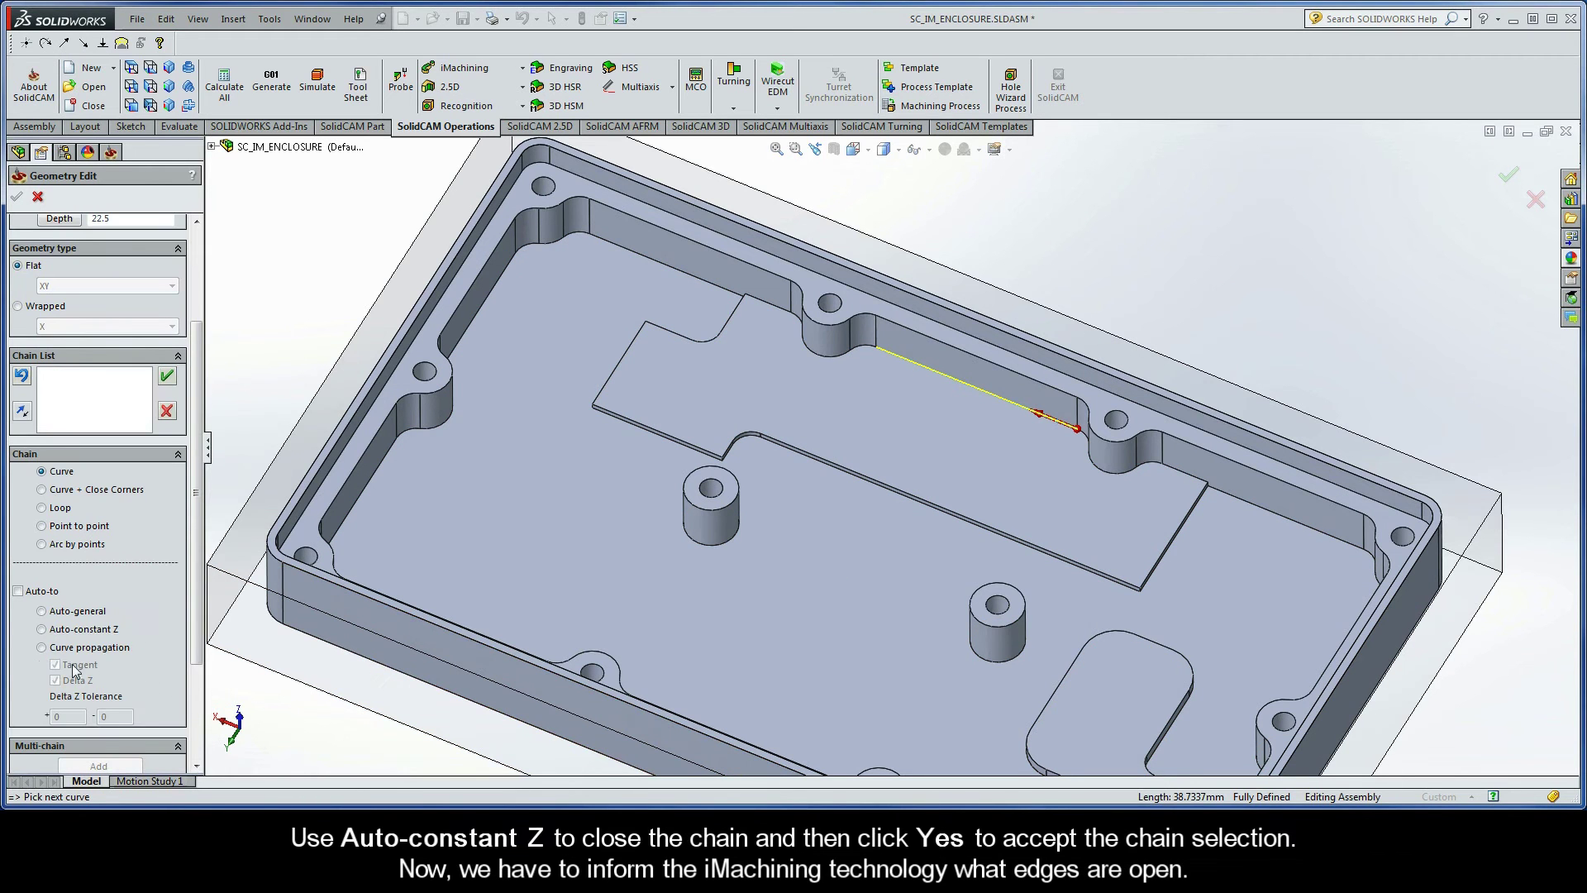
click(41, 629)
click(414, 494)
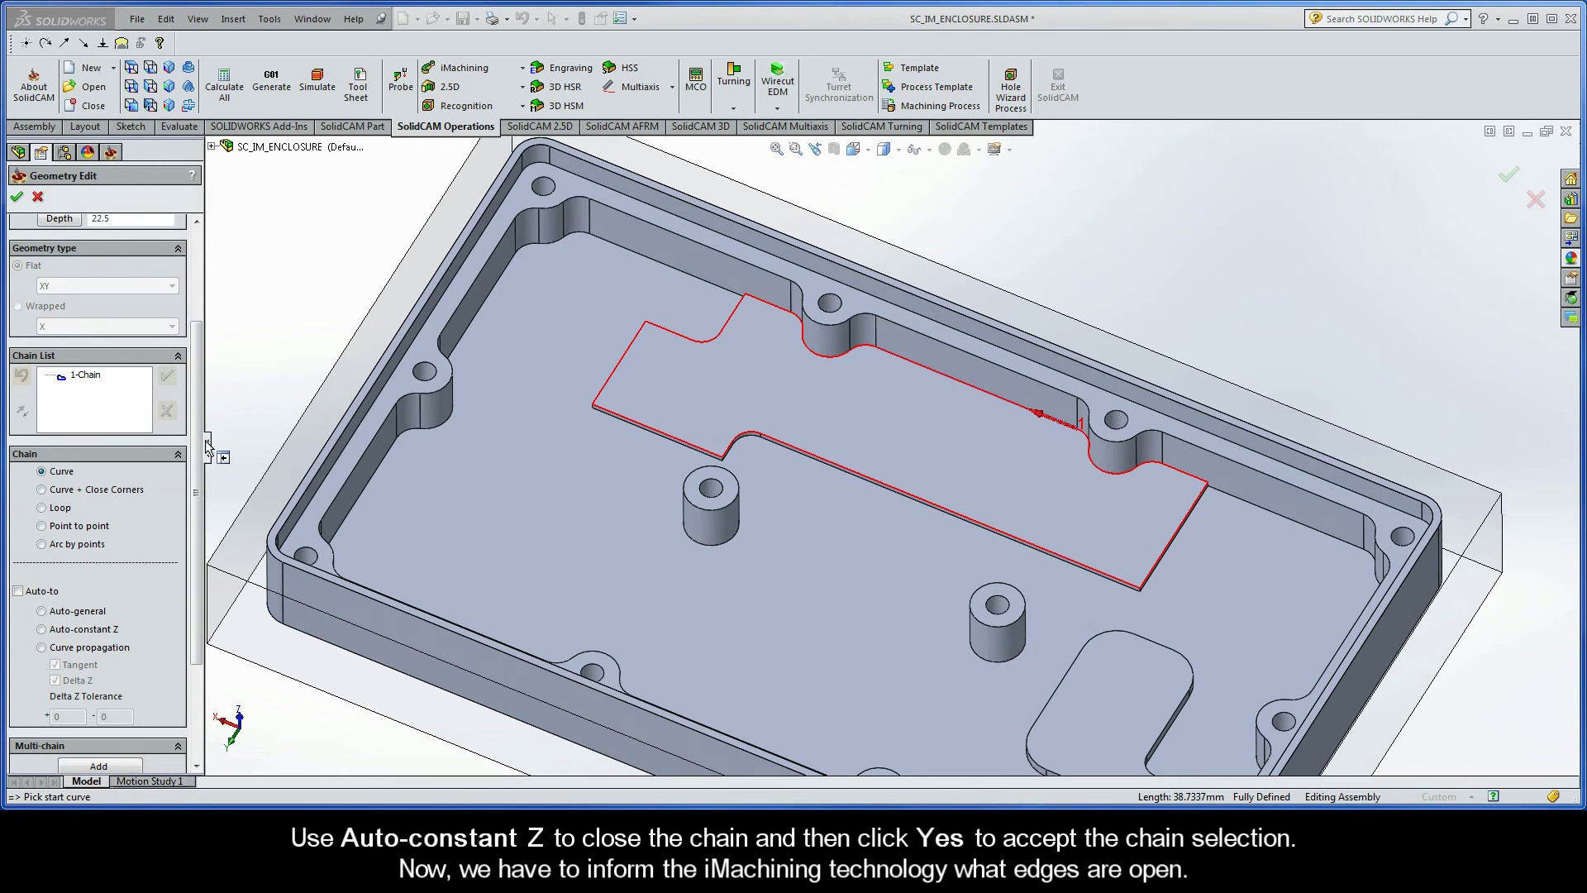
Mark the chain edges away from the pocket wall as open using From/To entities, and confirm the geometry
right_click(94, 380)
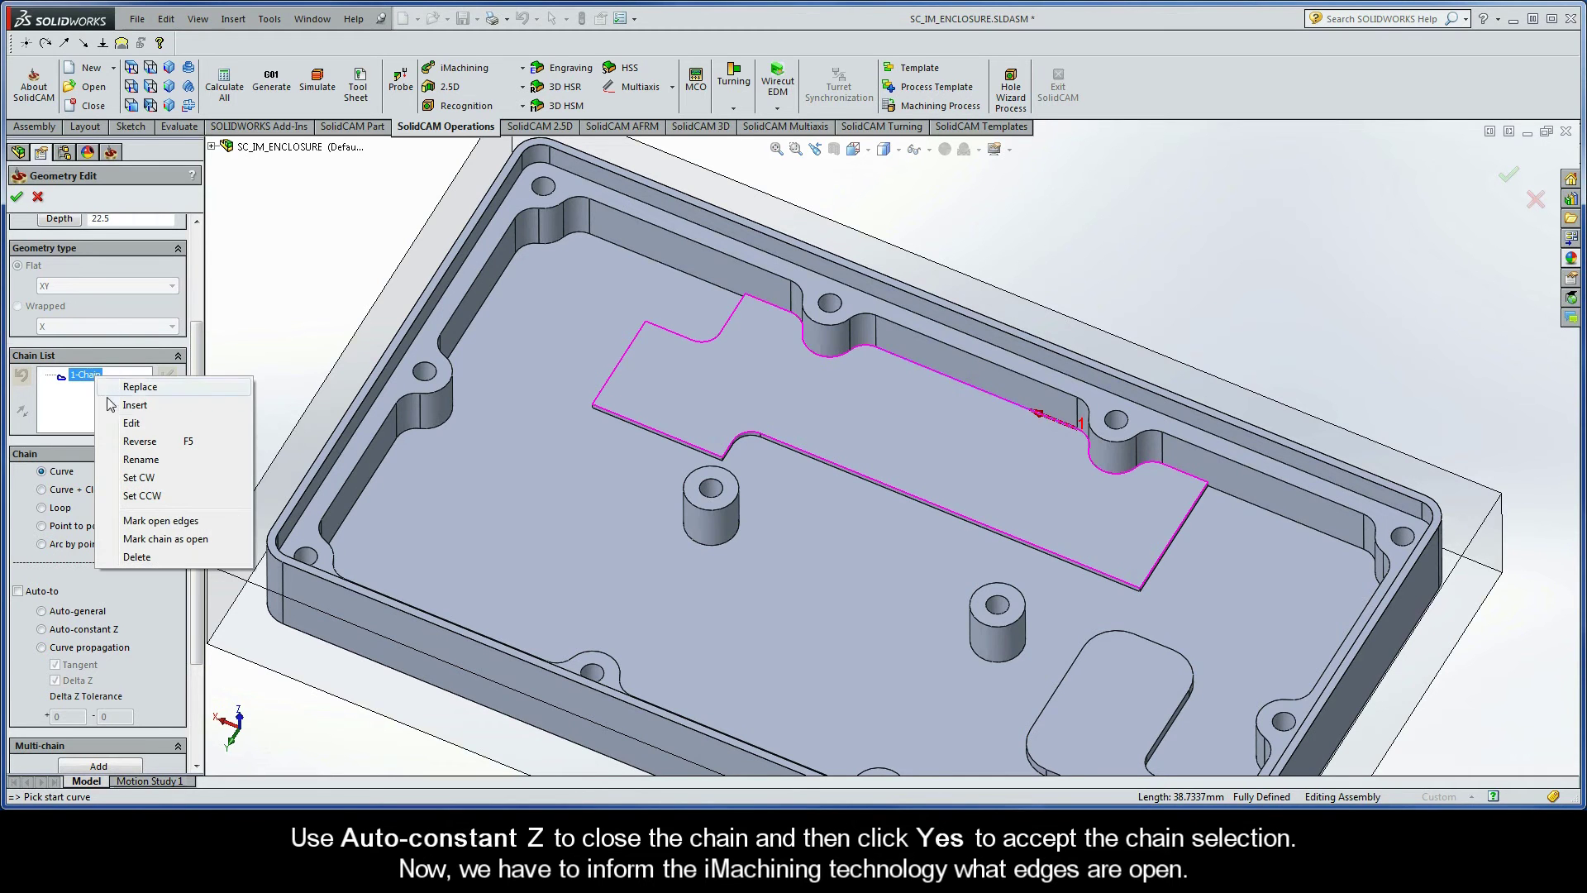
click(111, 520)
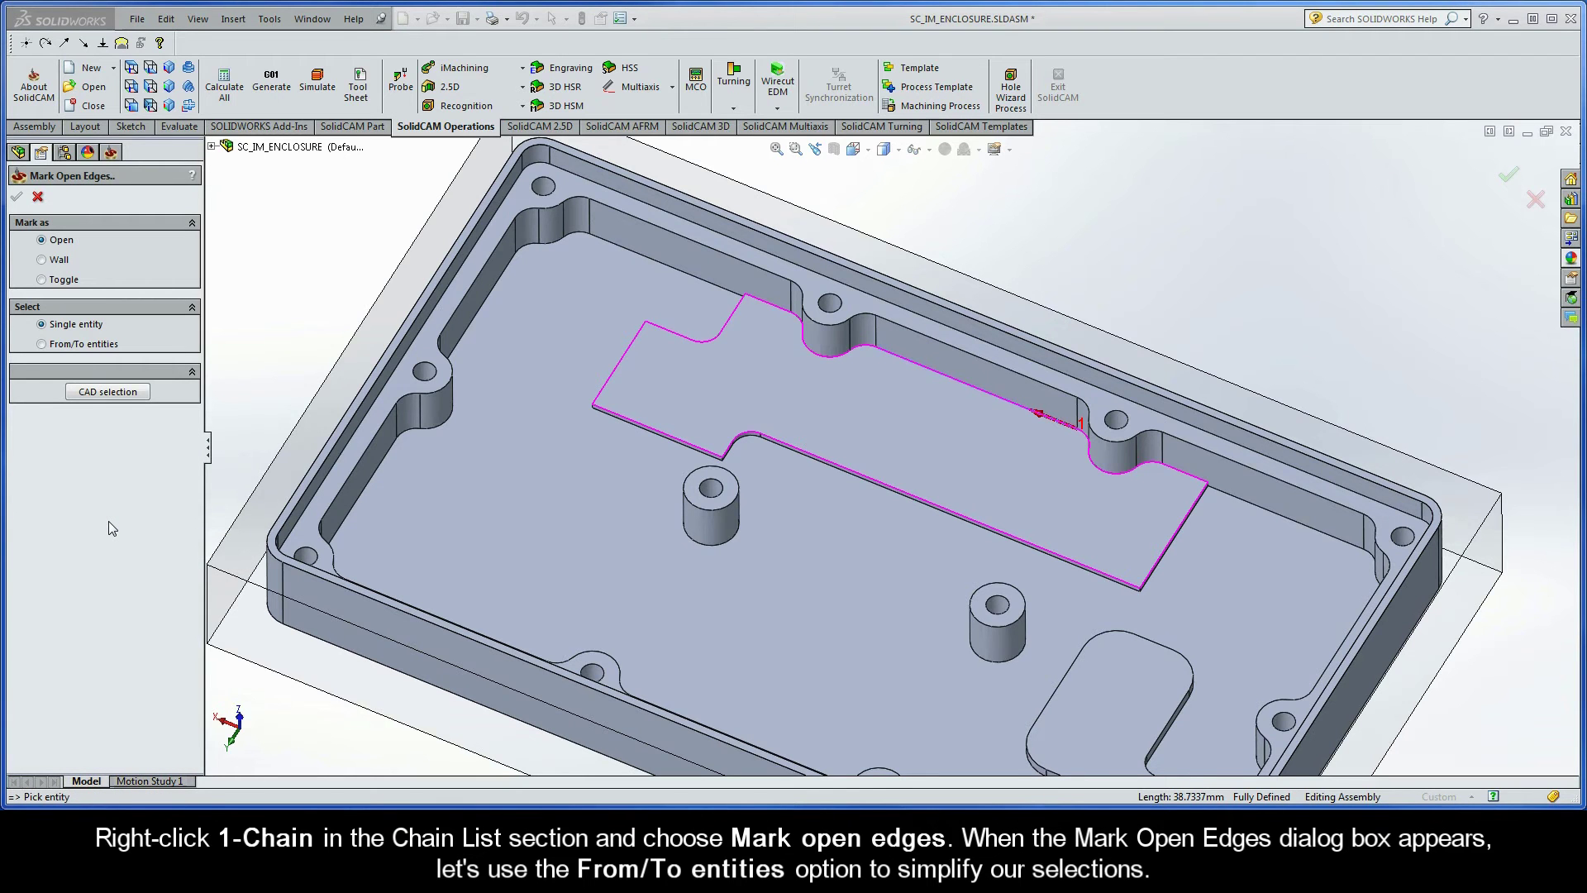
click(42, 344)
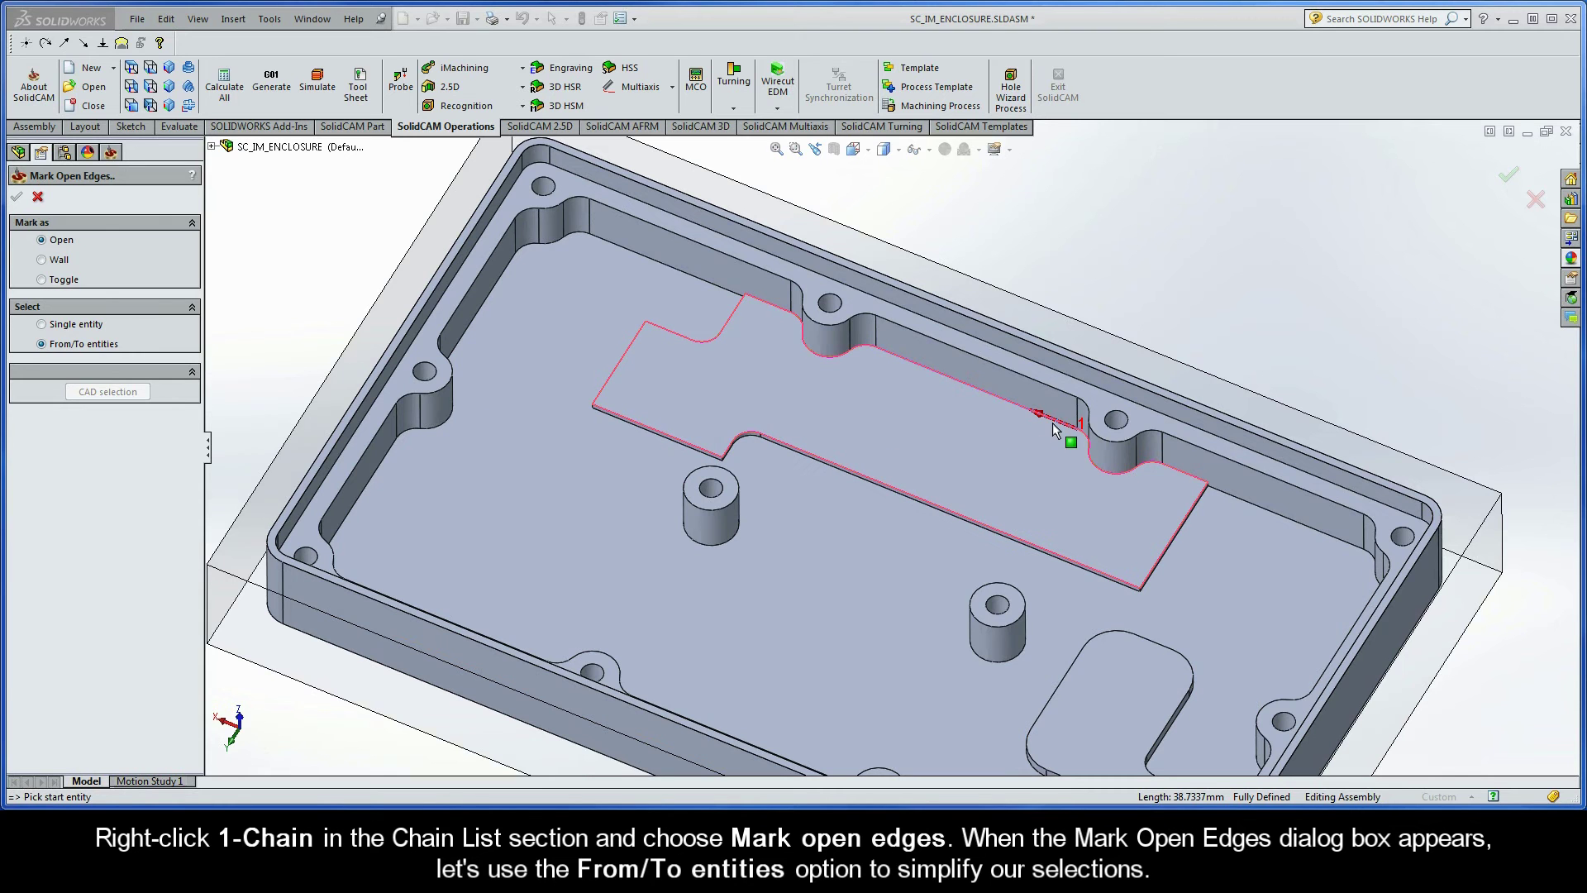
click(732, 315)
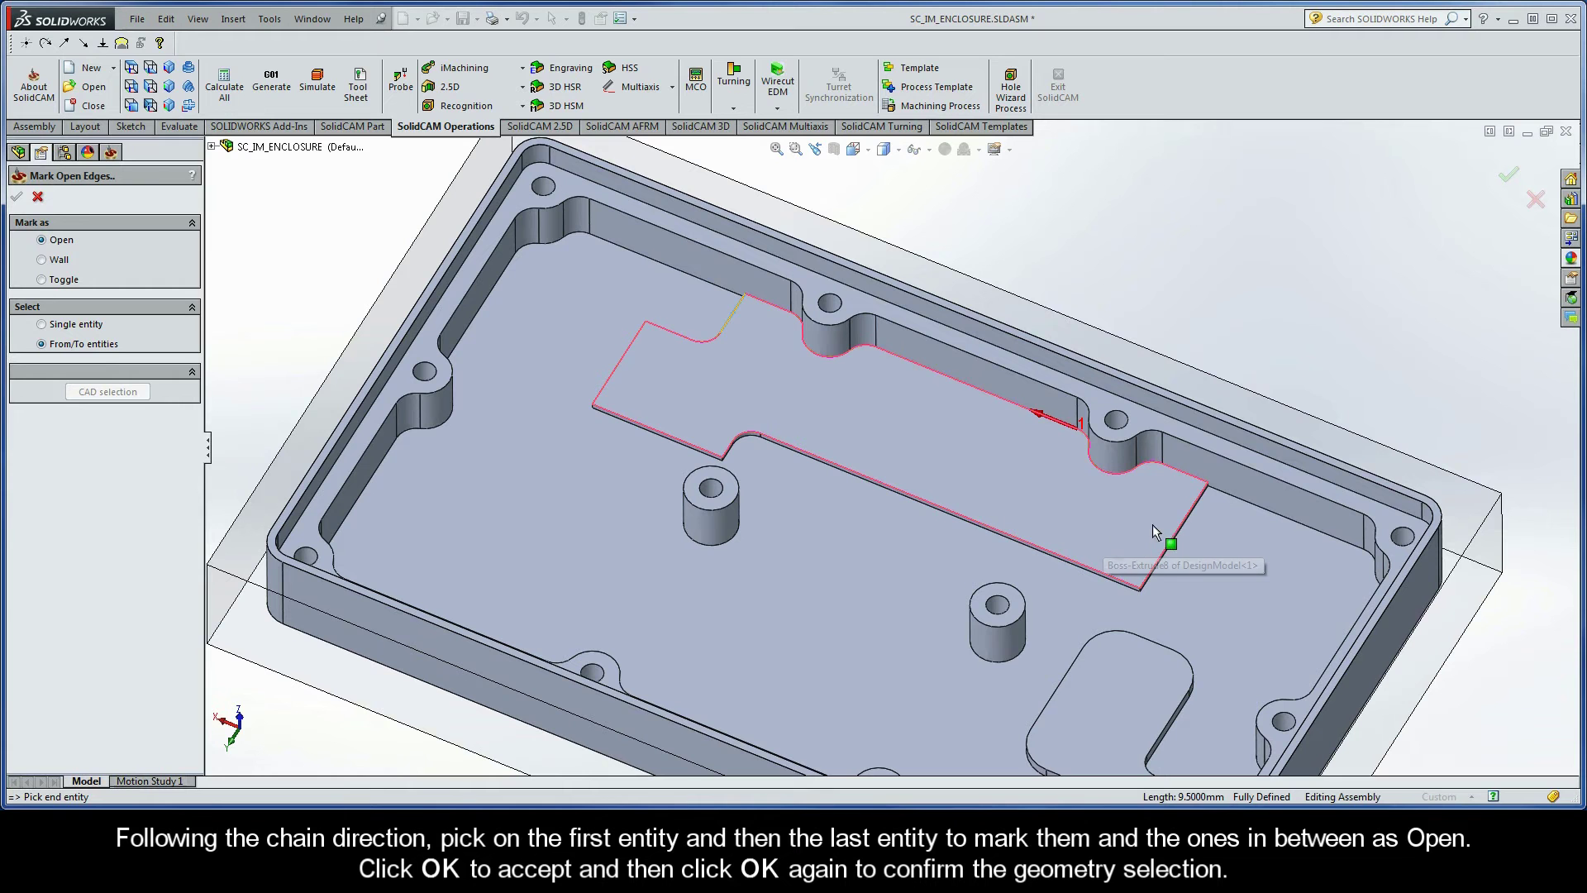
click(1182, 518)
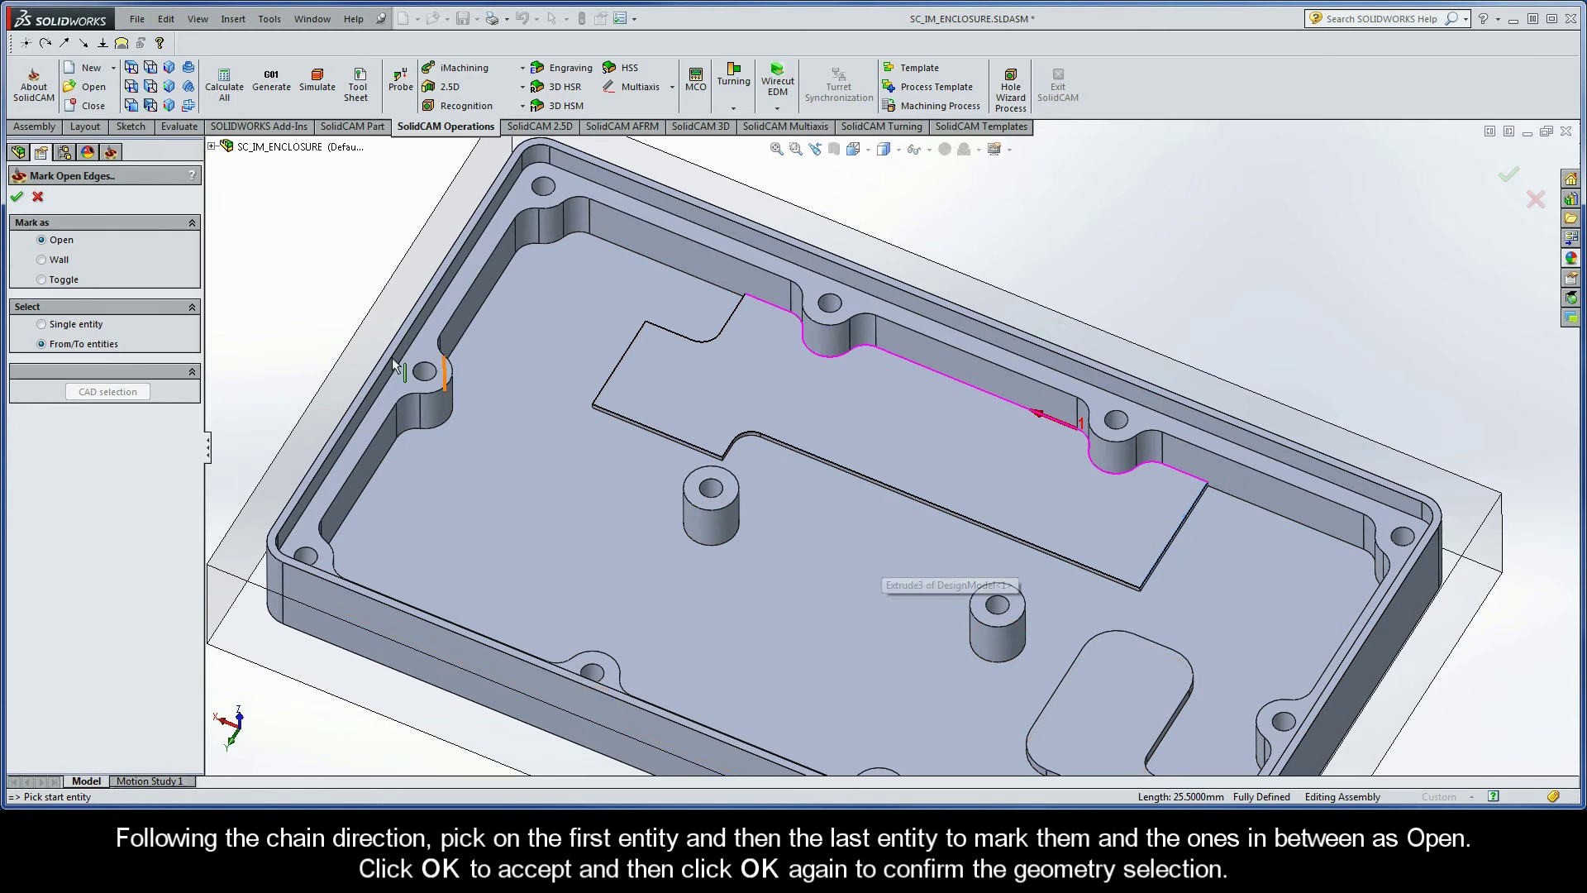
click(16, 198)
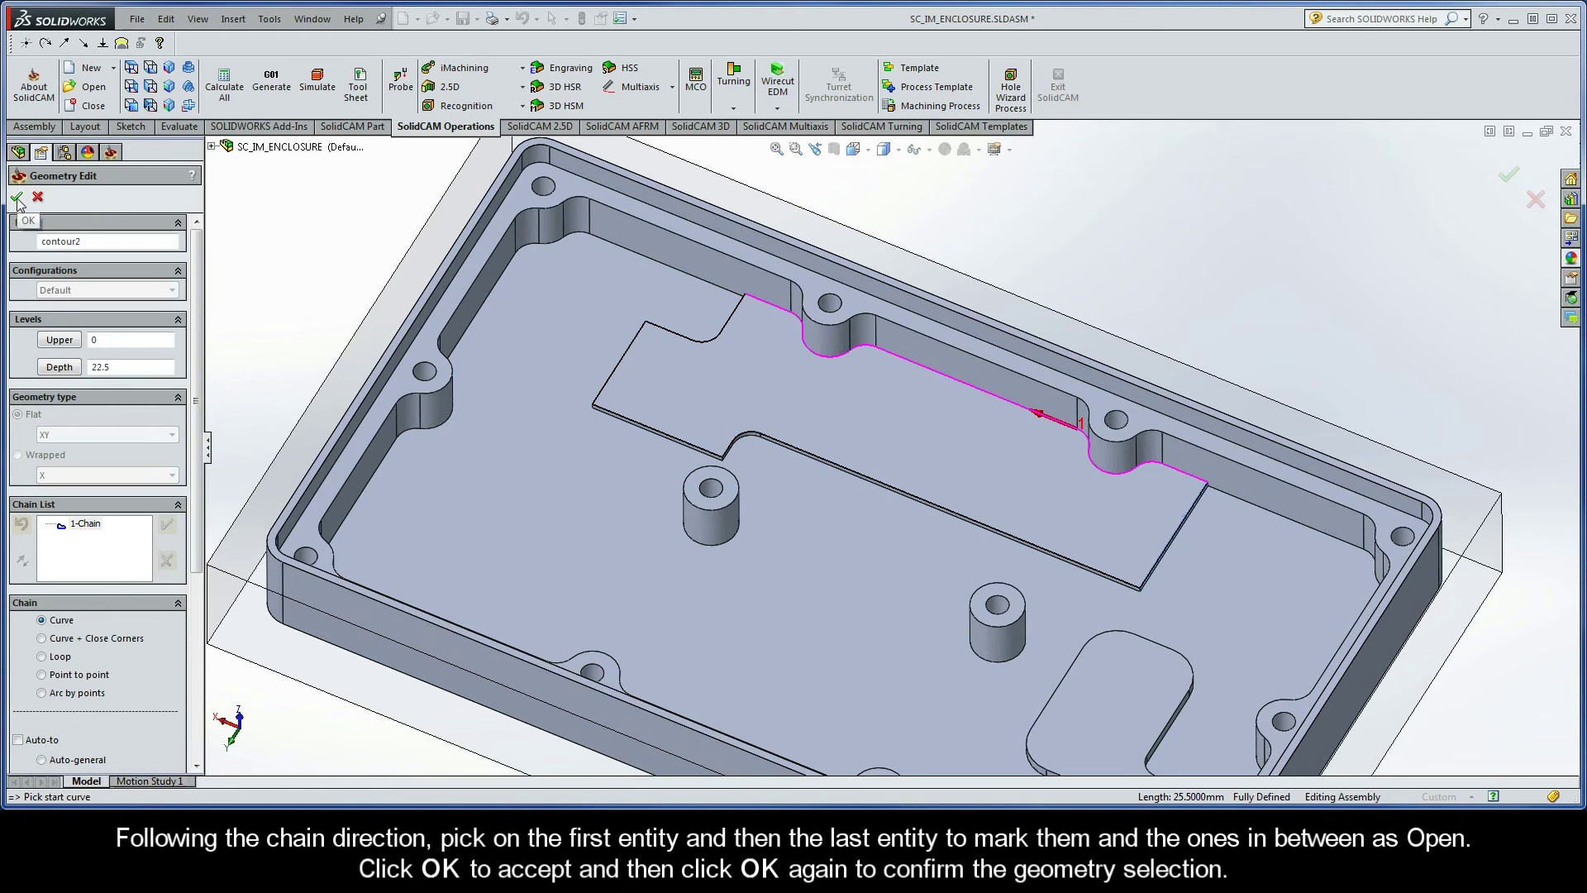
click(17, 198)
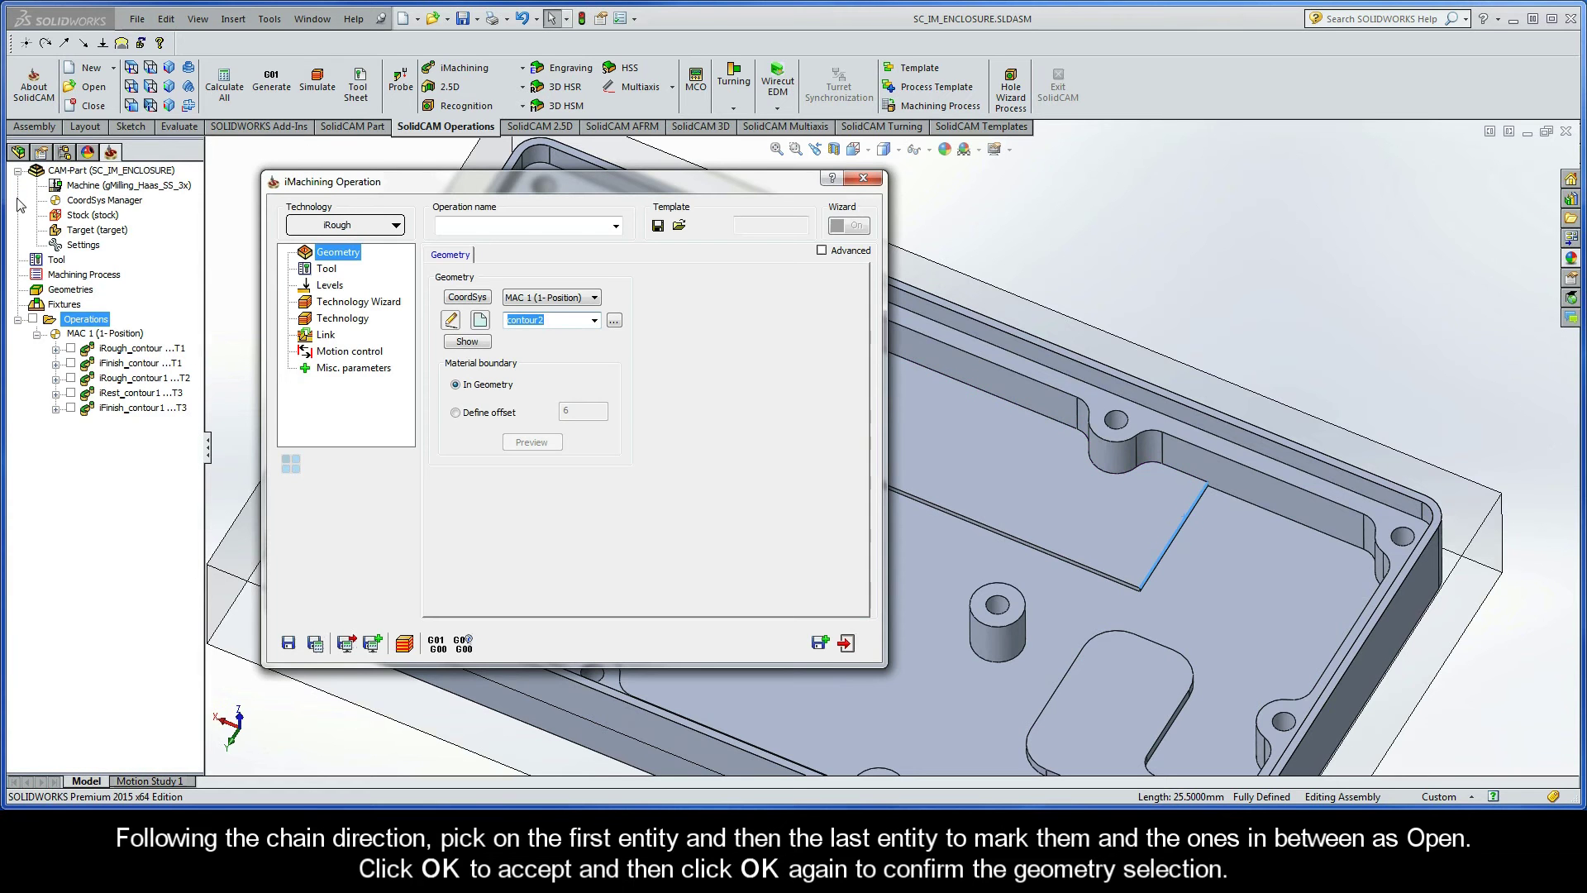
Assign the 9.5 mm end mill, tool number 2, from the part tool table to the operation
click(329, 269)
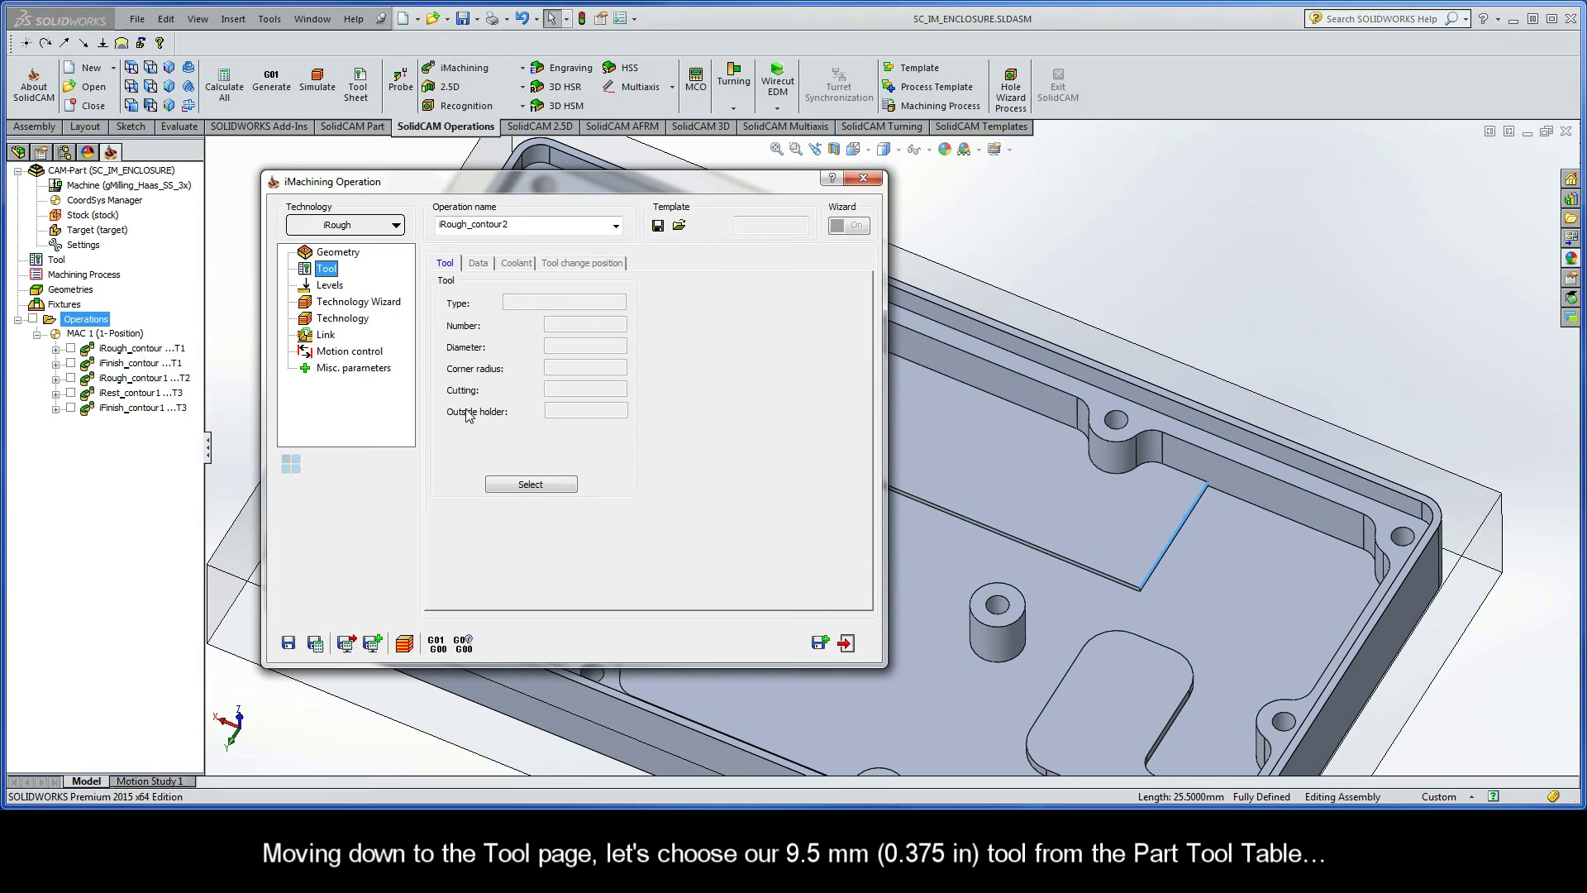
click(531, 484)
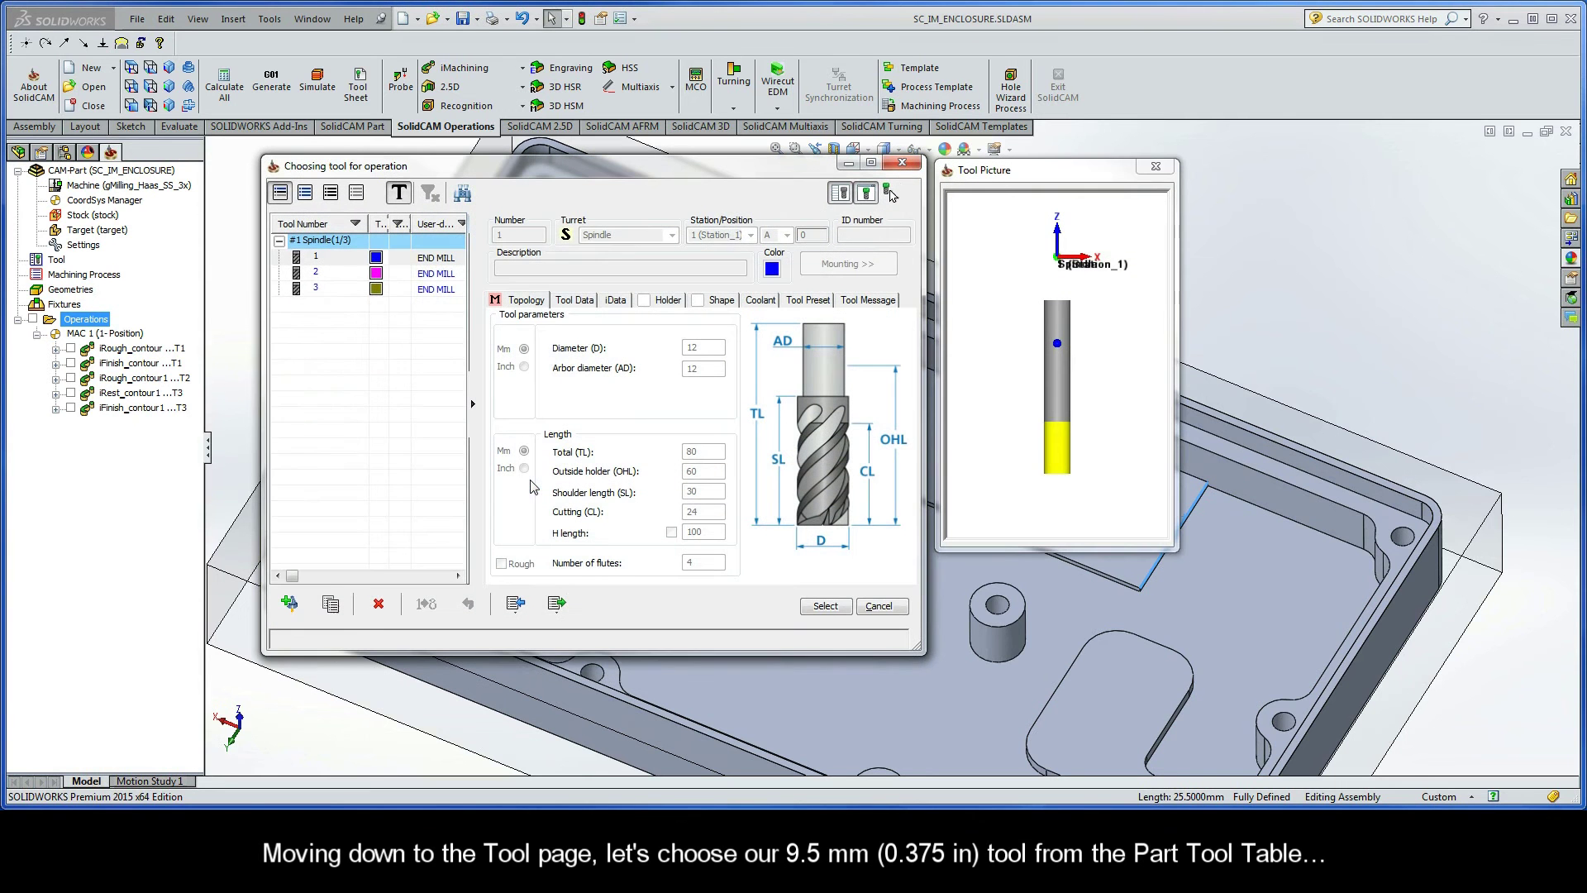
click(433, 274)
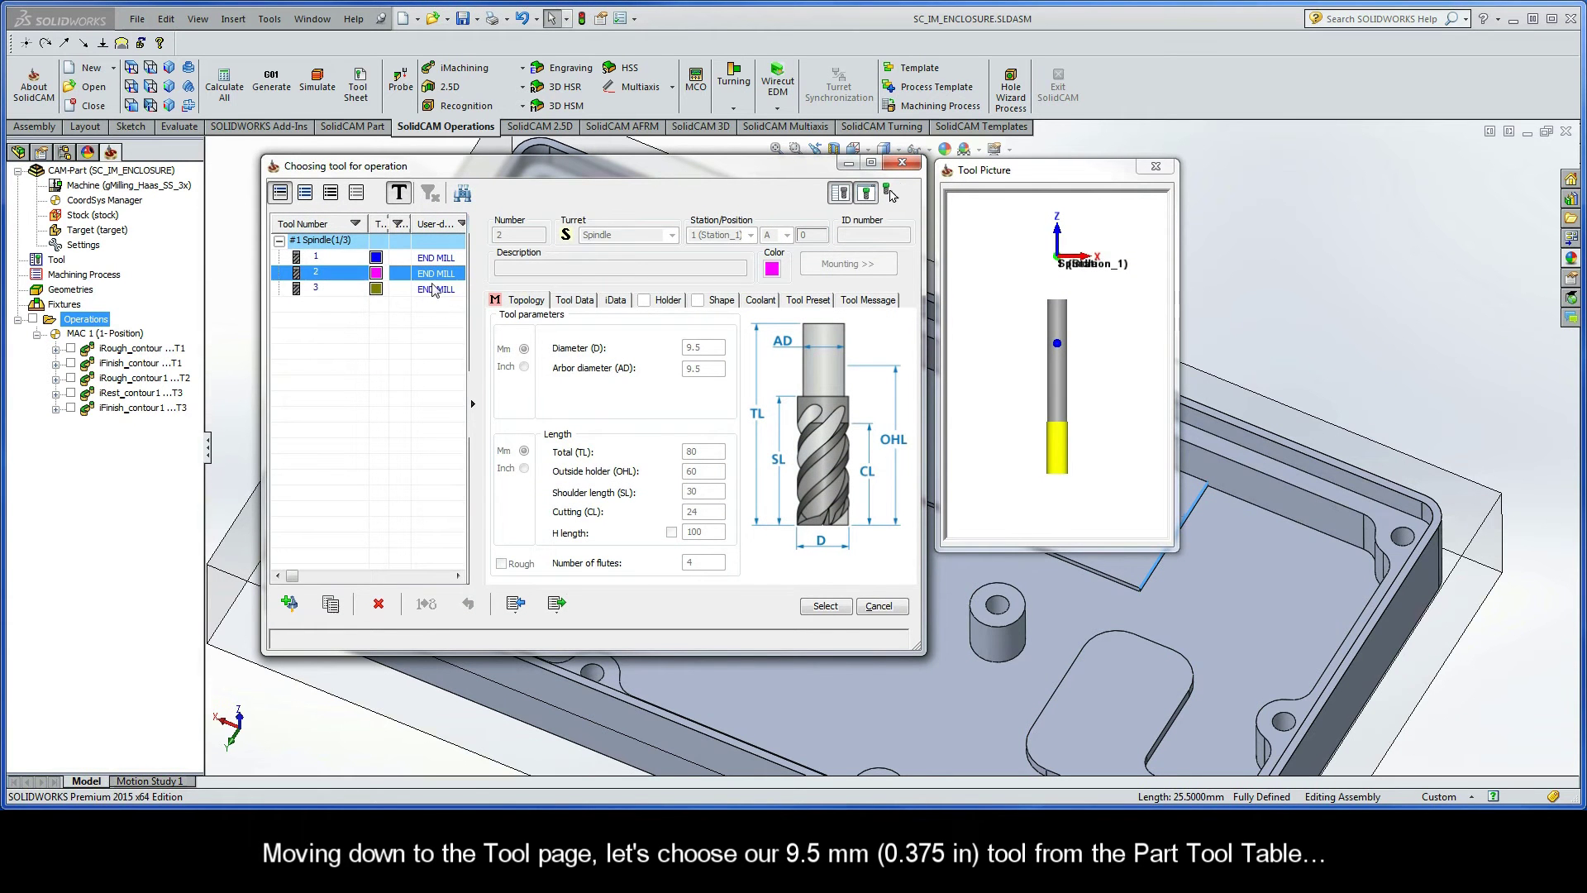
click(826, 606)
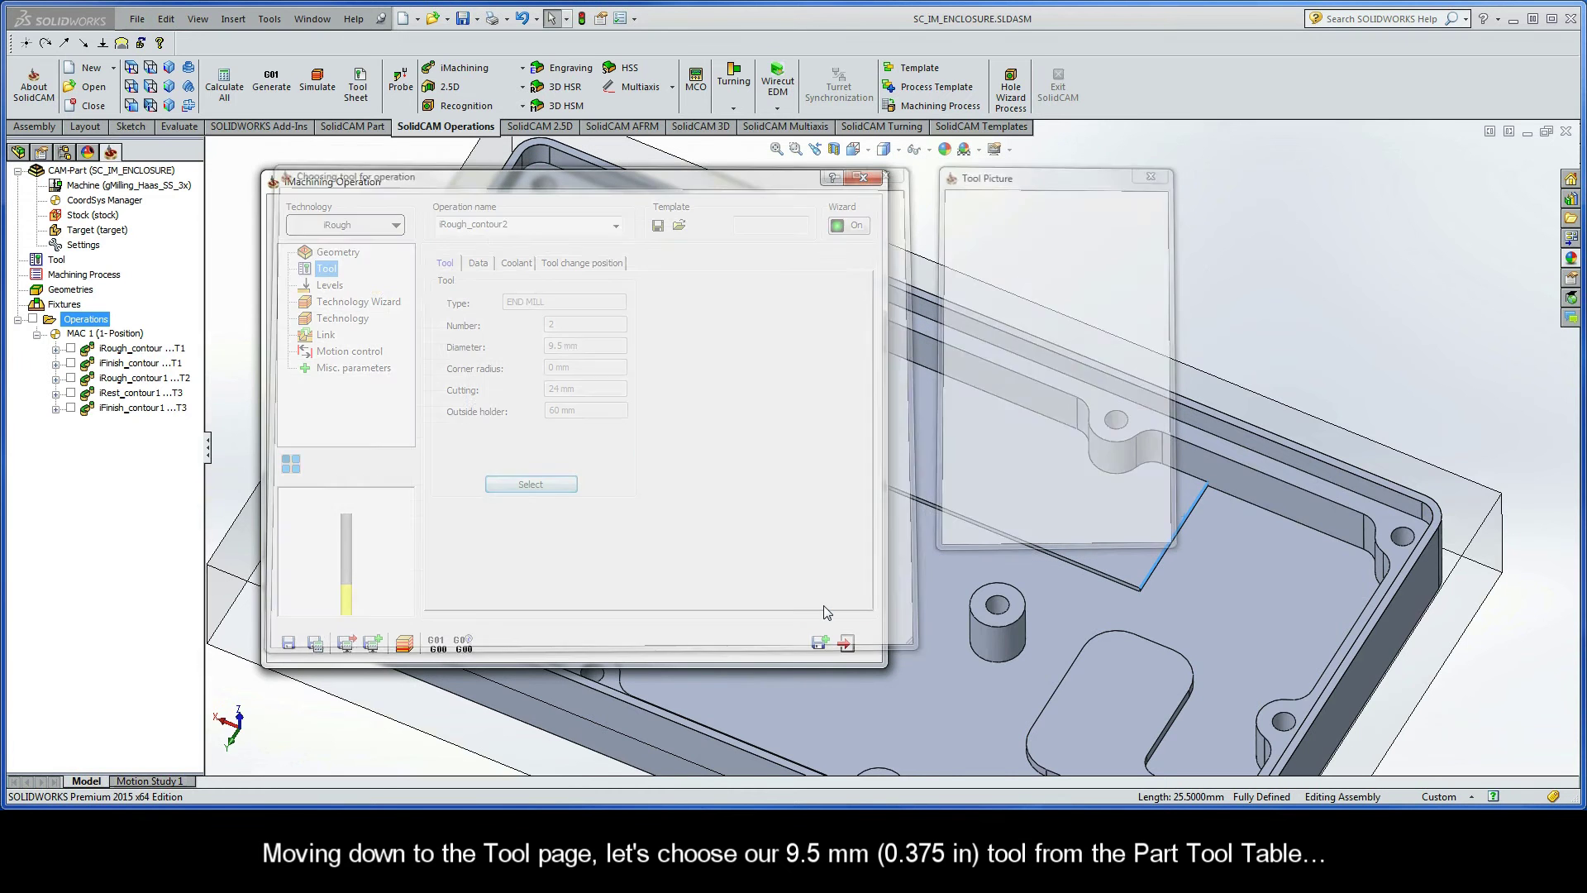
Define the upper level at 0 from the stock's top face and the pocket depth at 14 from the elevated surface's top face
click(331, 285)
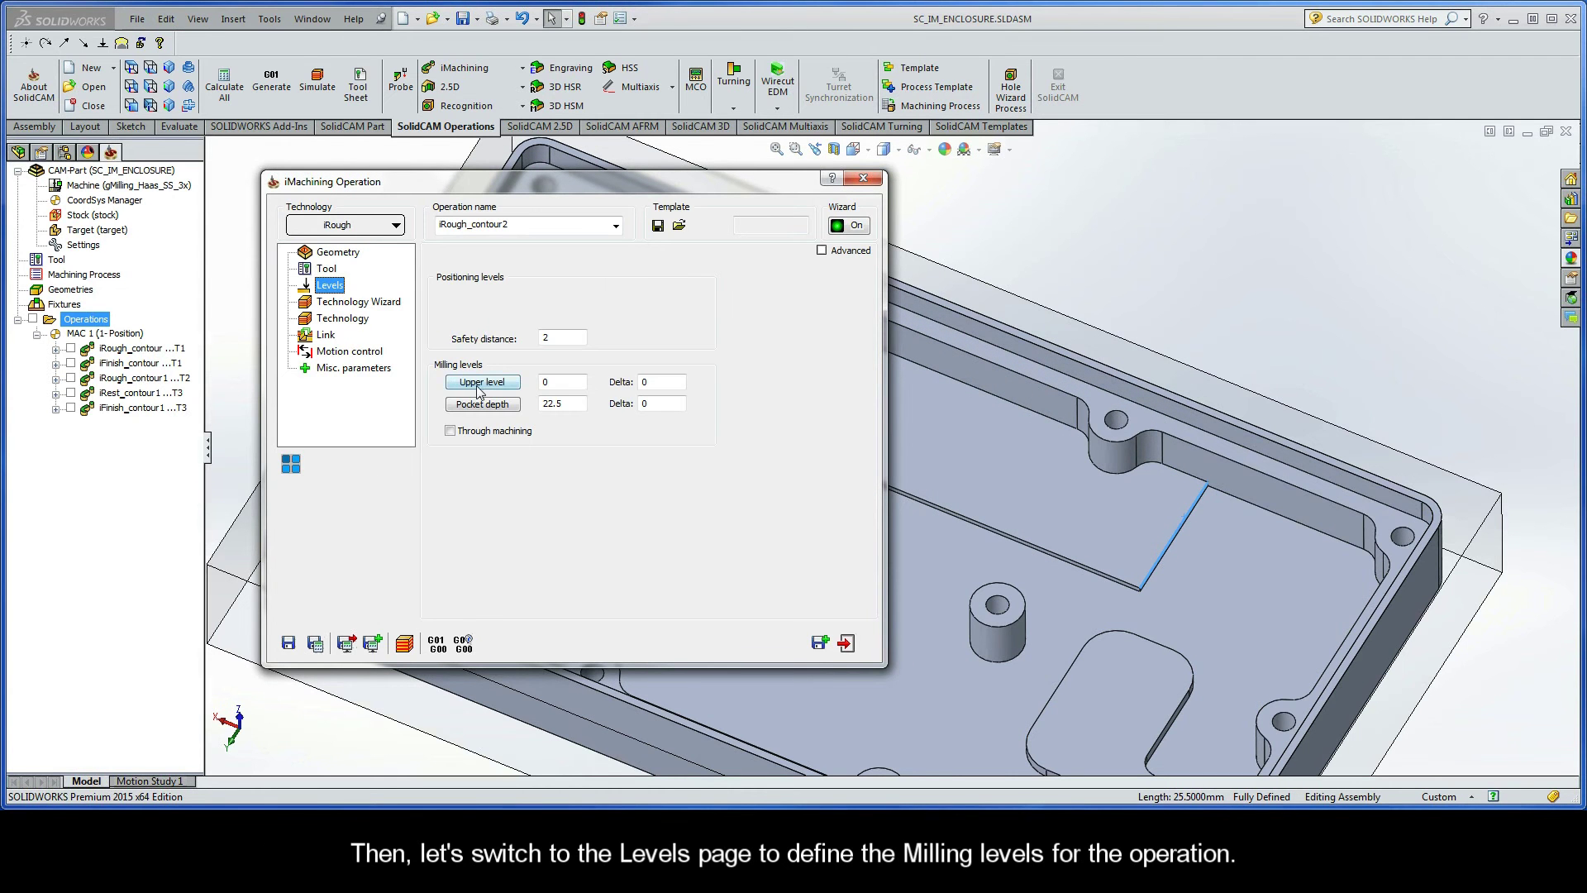
click(484, 383)
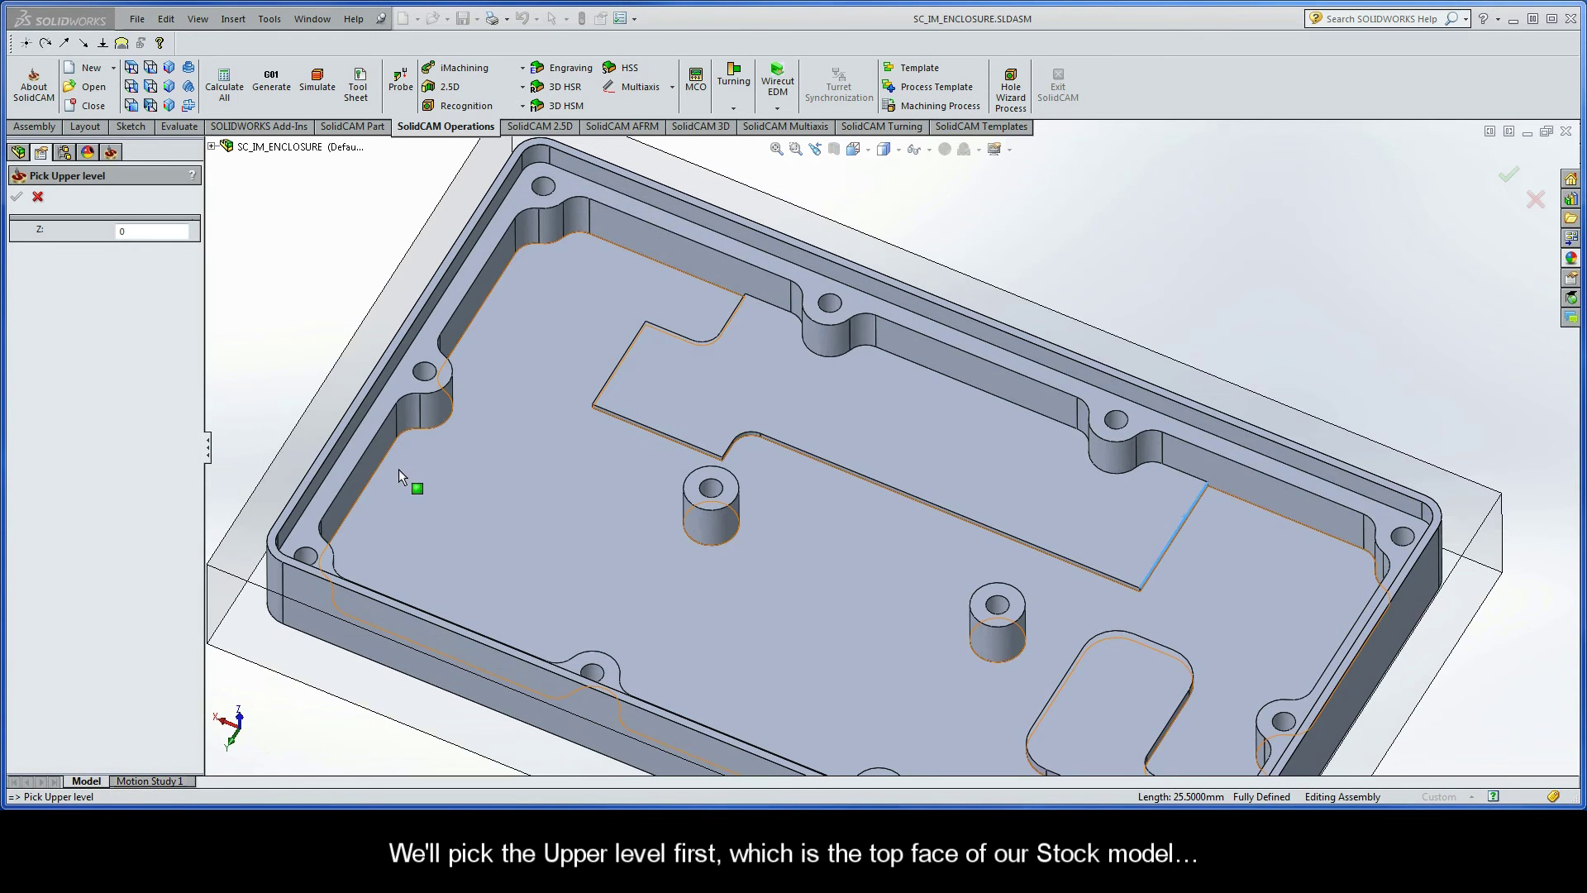
click(246, 542)
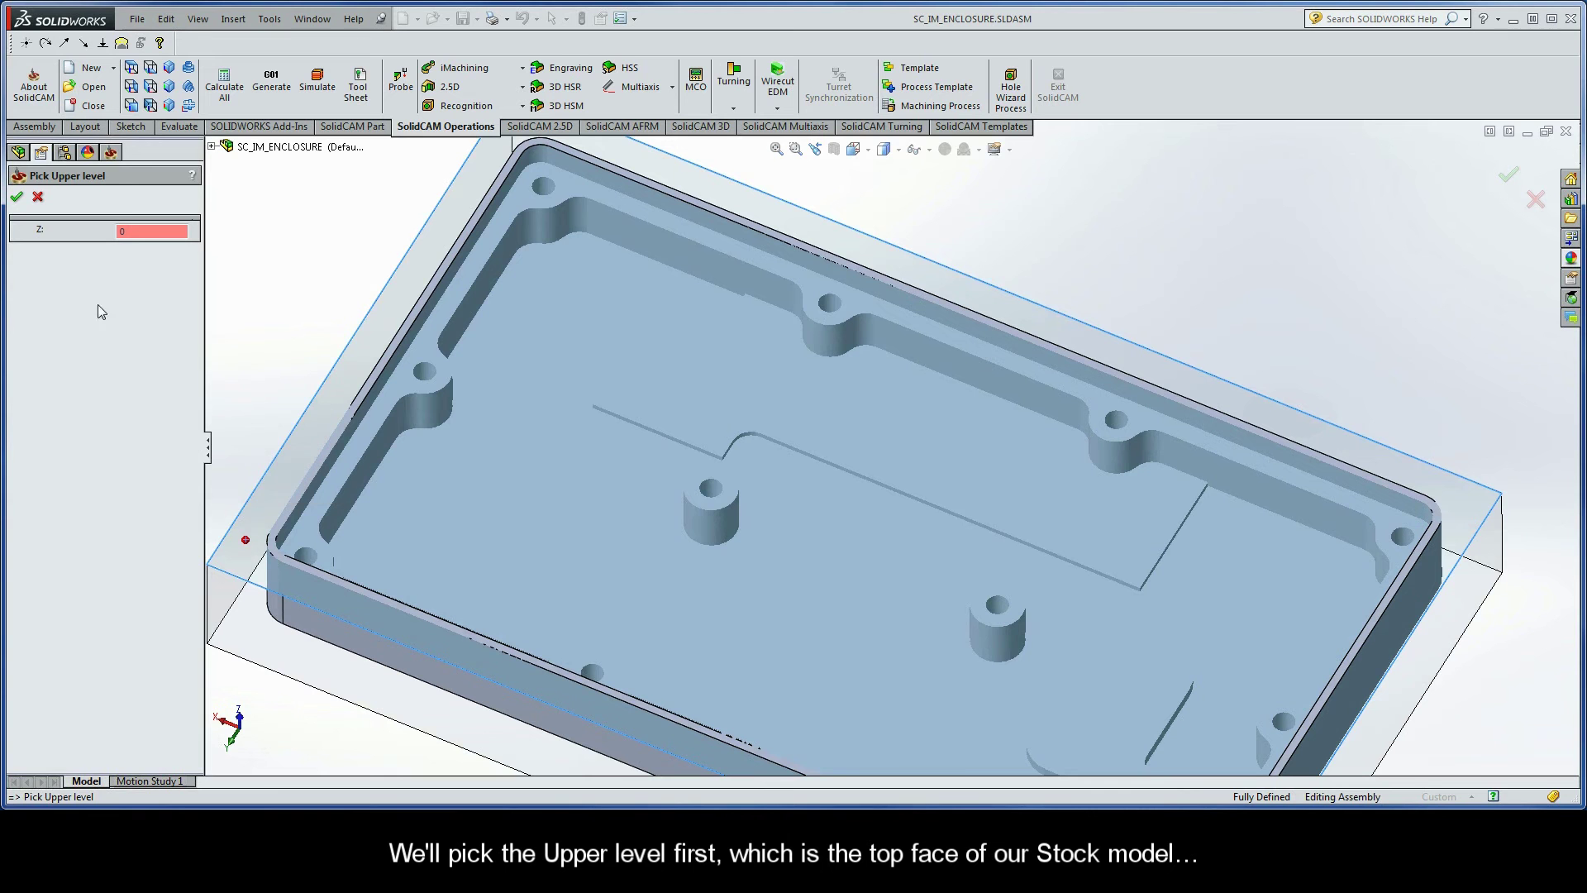
click(17, 197)
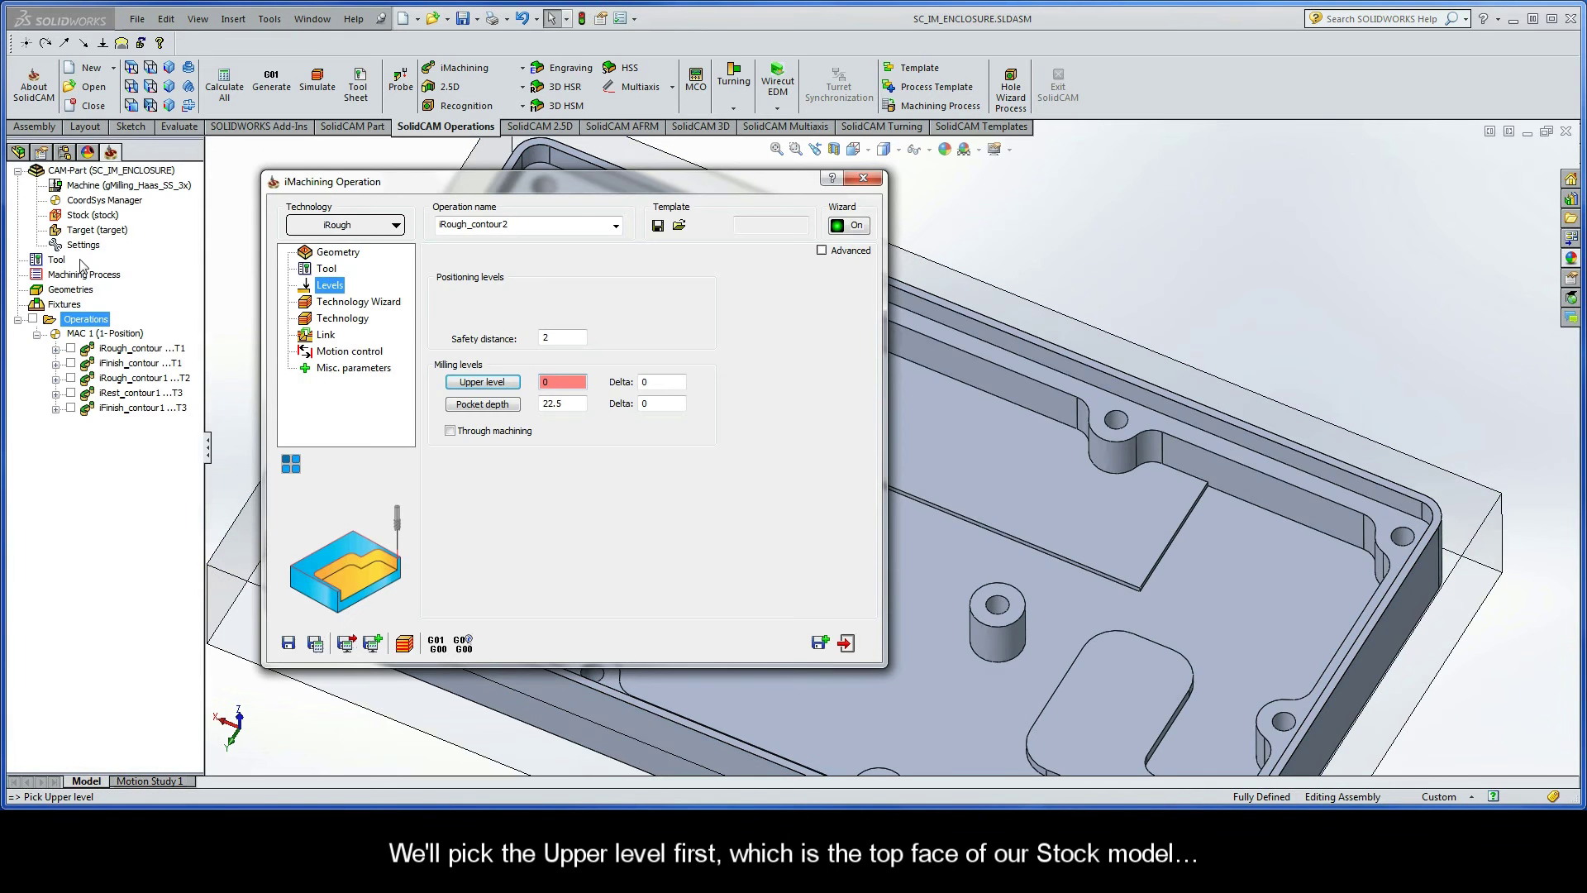
click(486, 405)
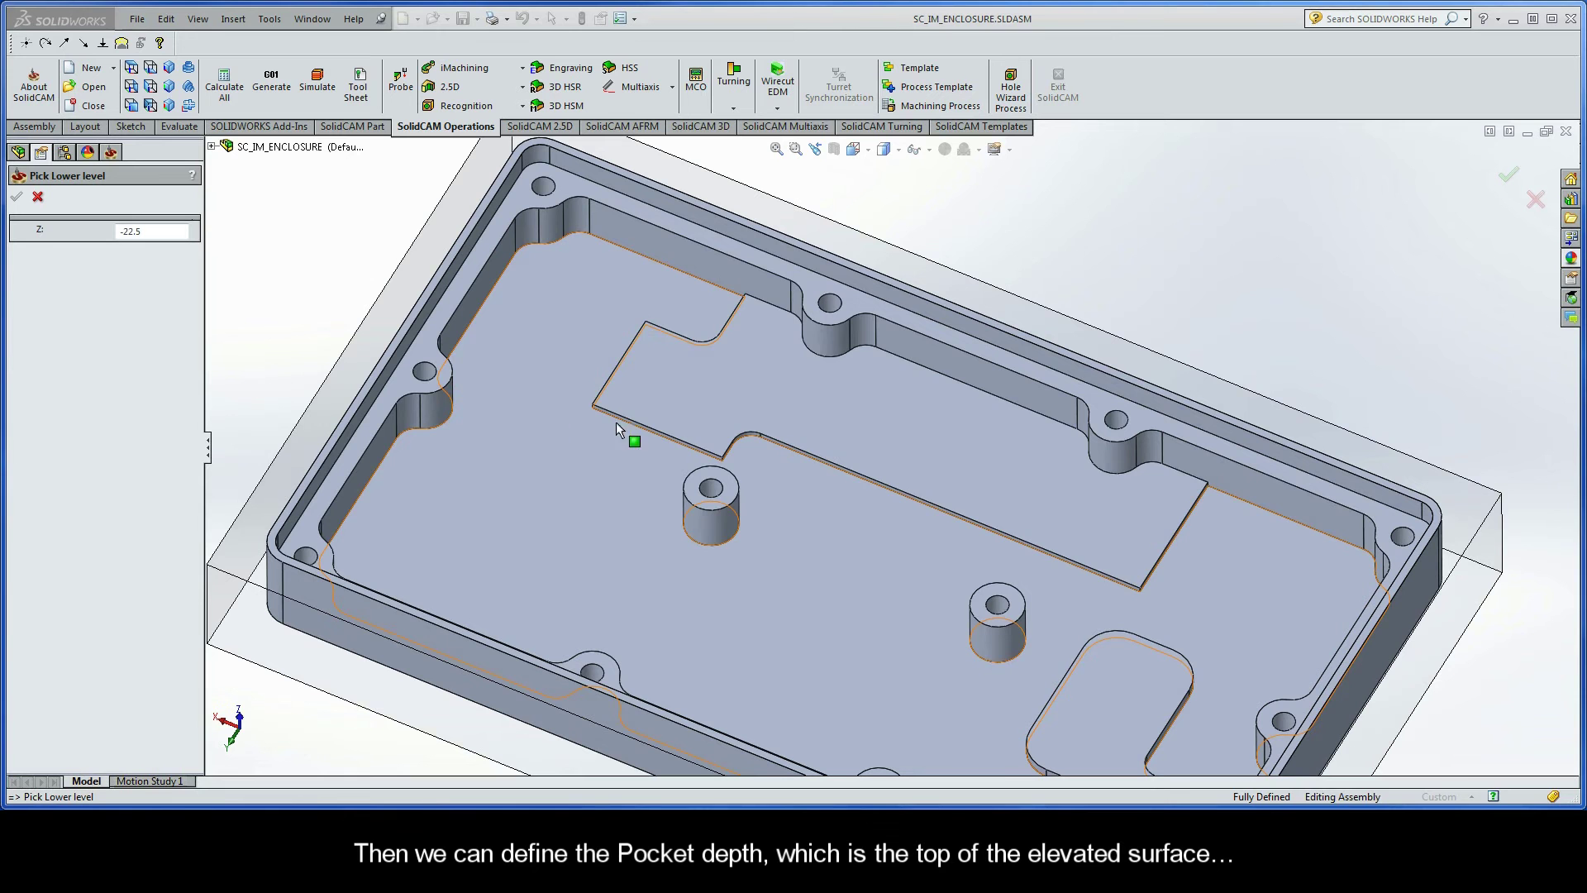
click(666, 394)
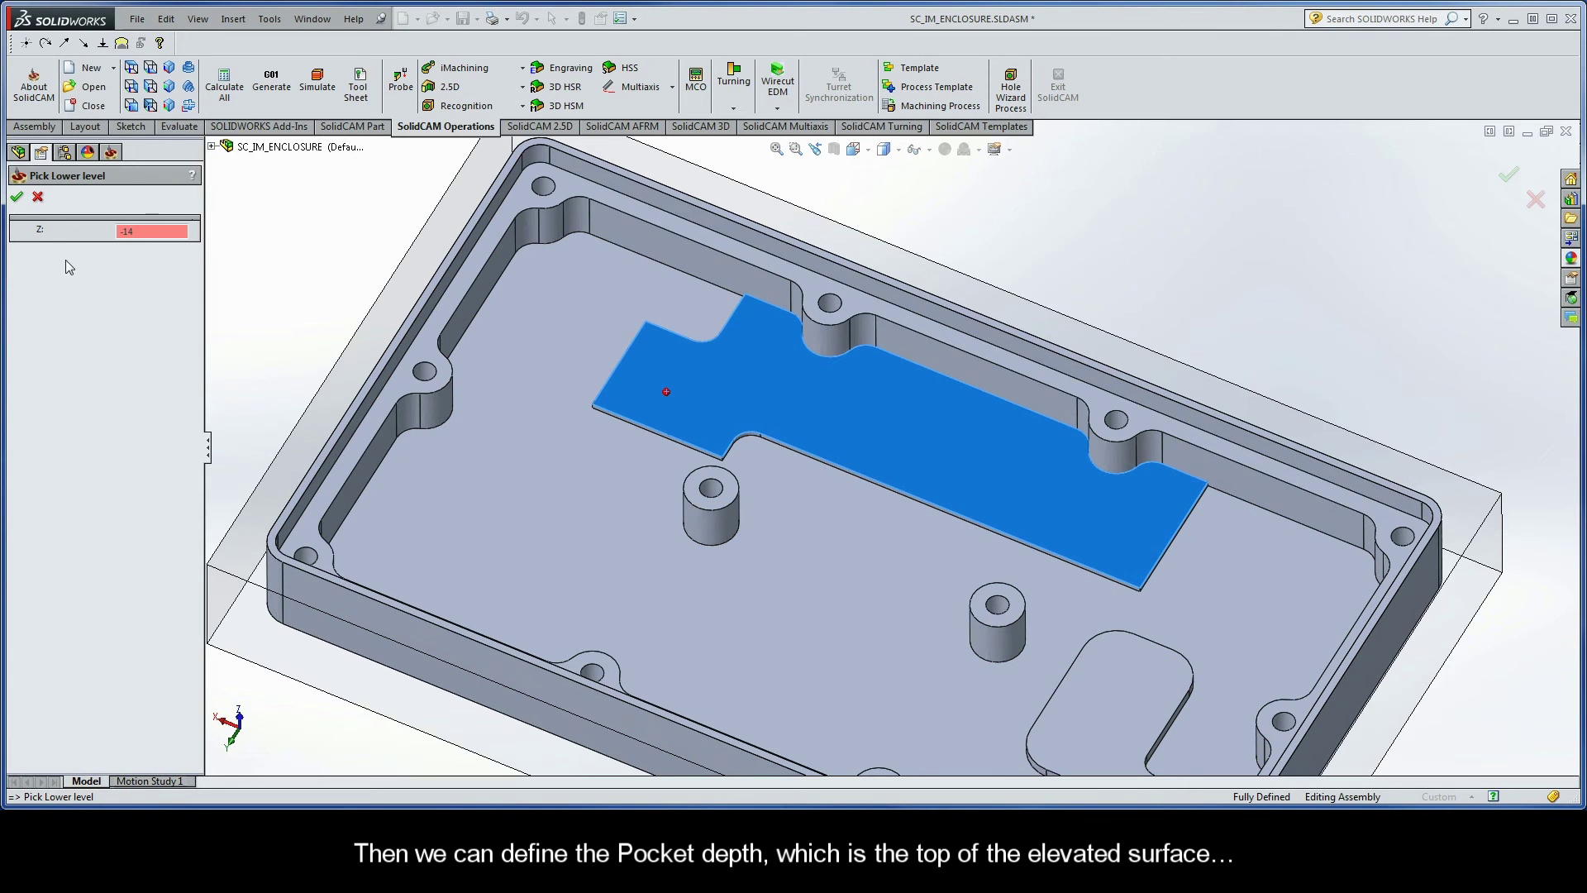
click(15, 198)
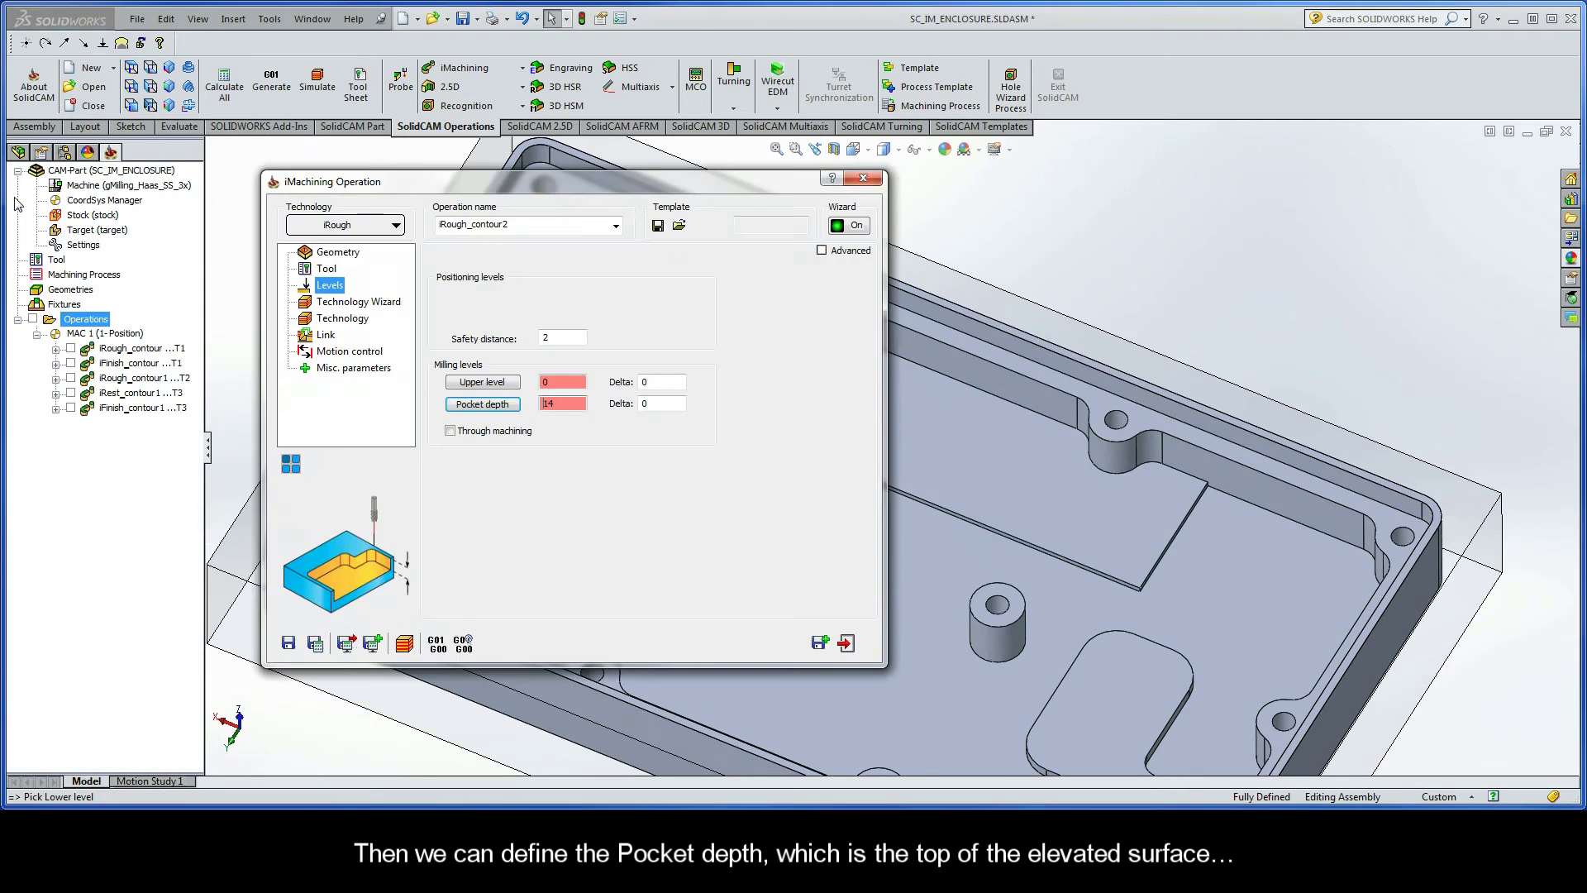
Check the Technology Wizard's result against the 14 mm depth end mill model in the DepthPicture view, using the Slice configuration and restoring Default
click(361, 303)
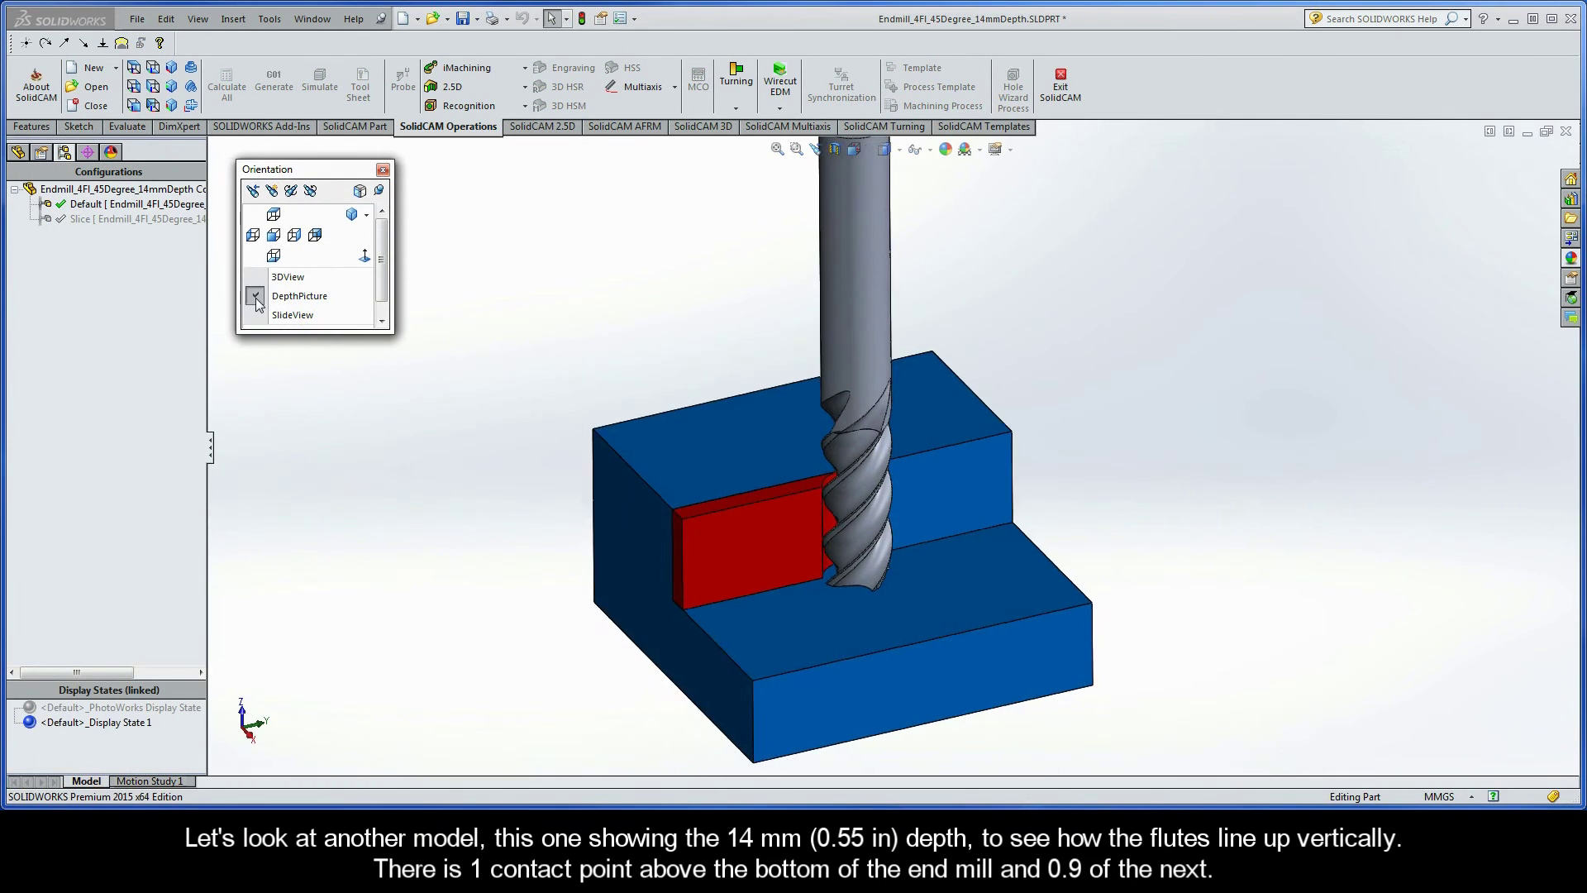
click(256, 296)
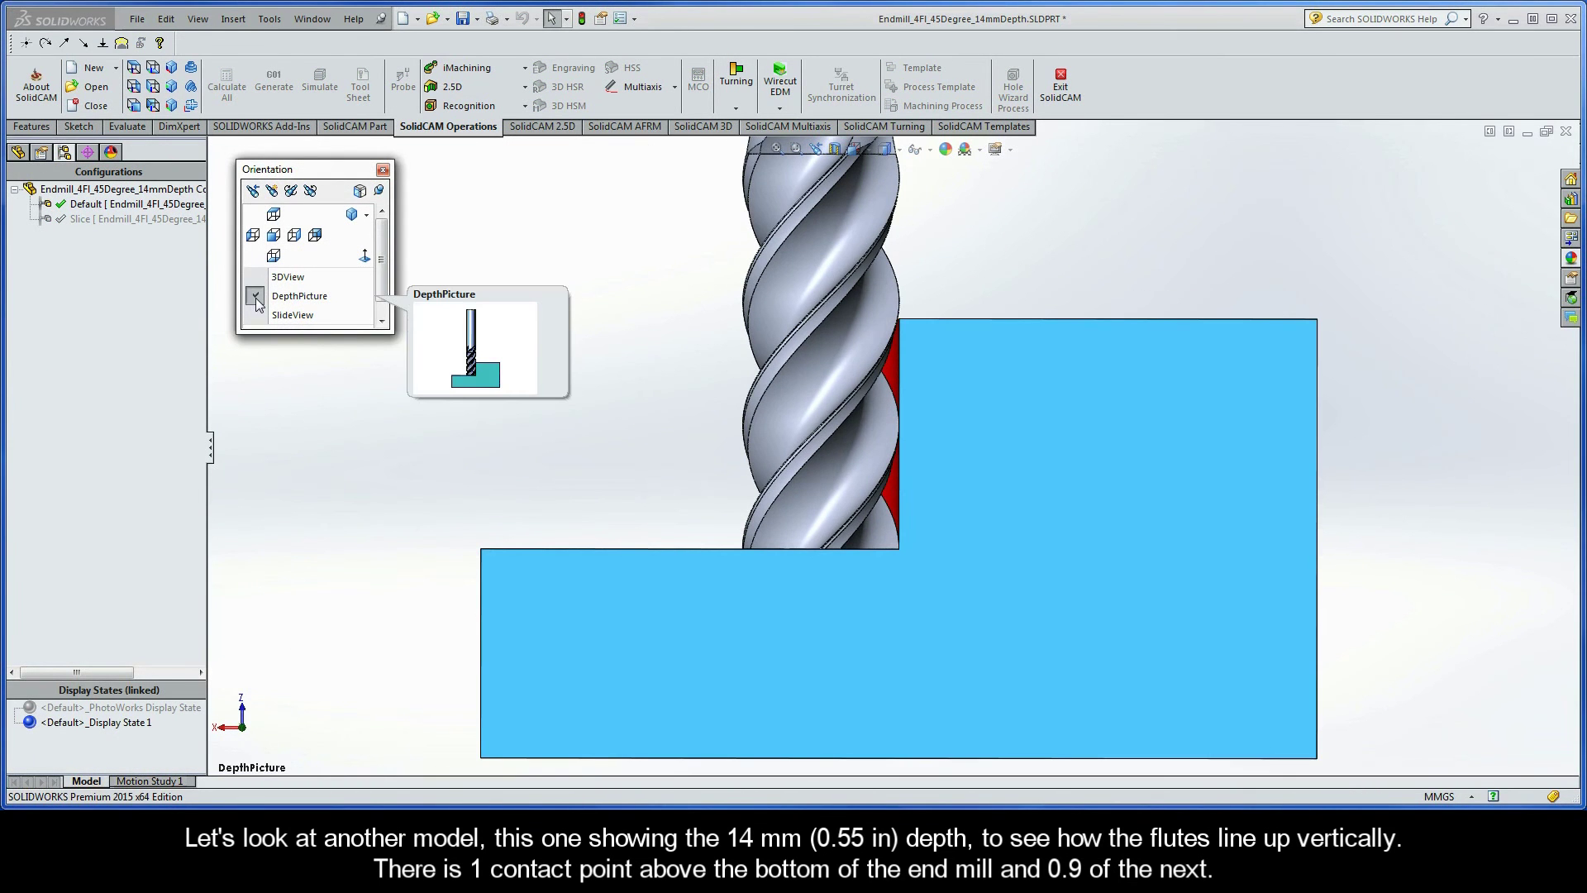
double_click(192, 220)
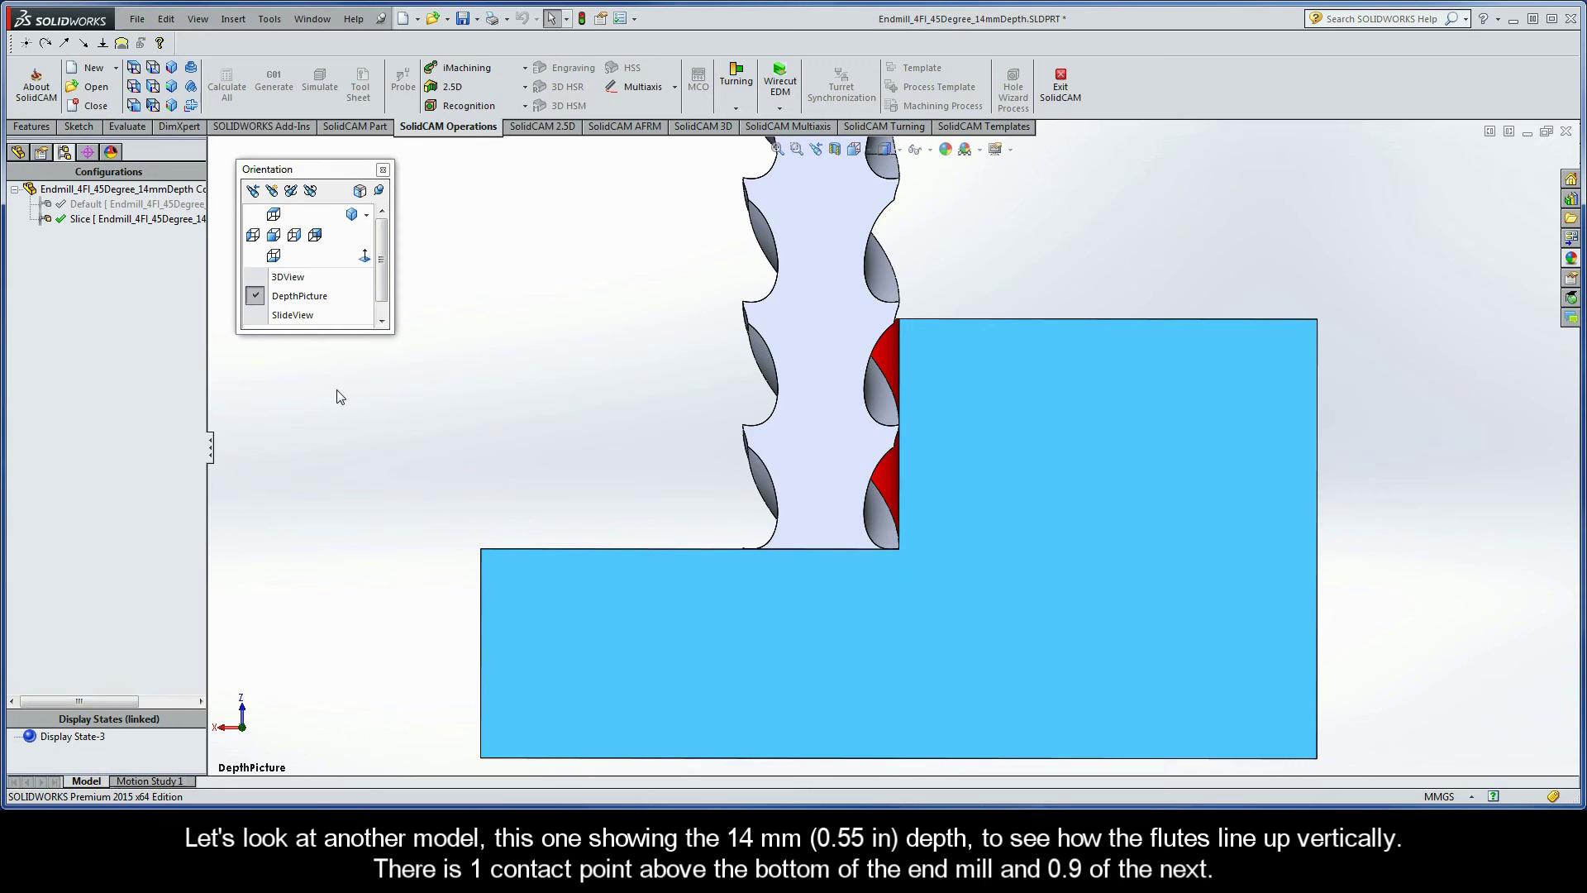
double_click(178, 204)
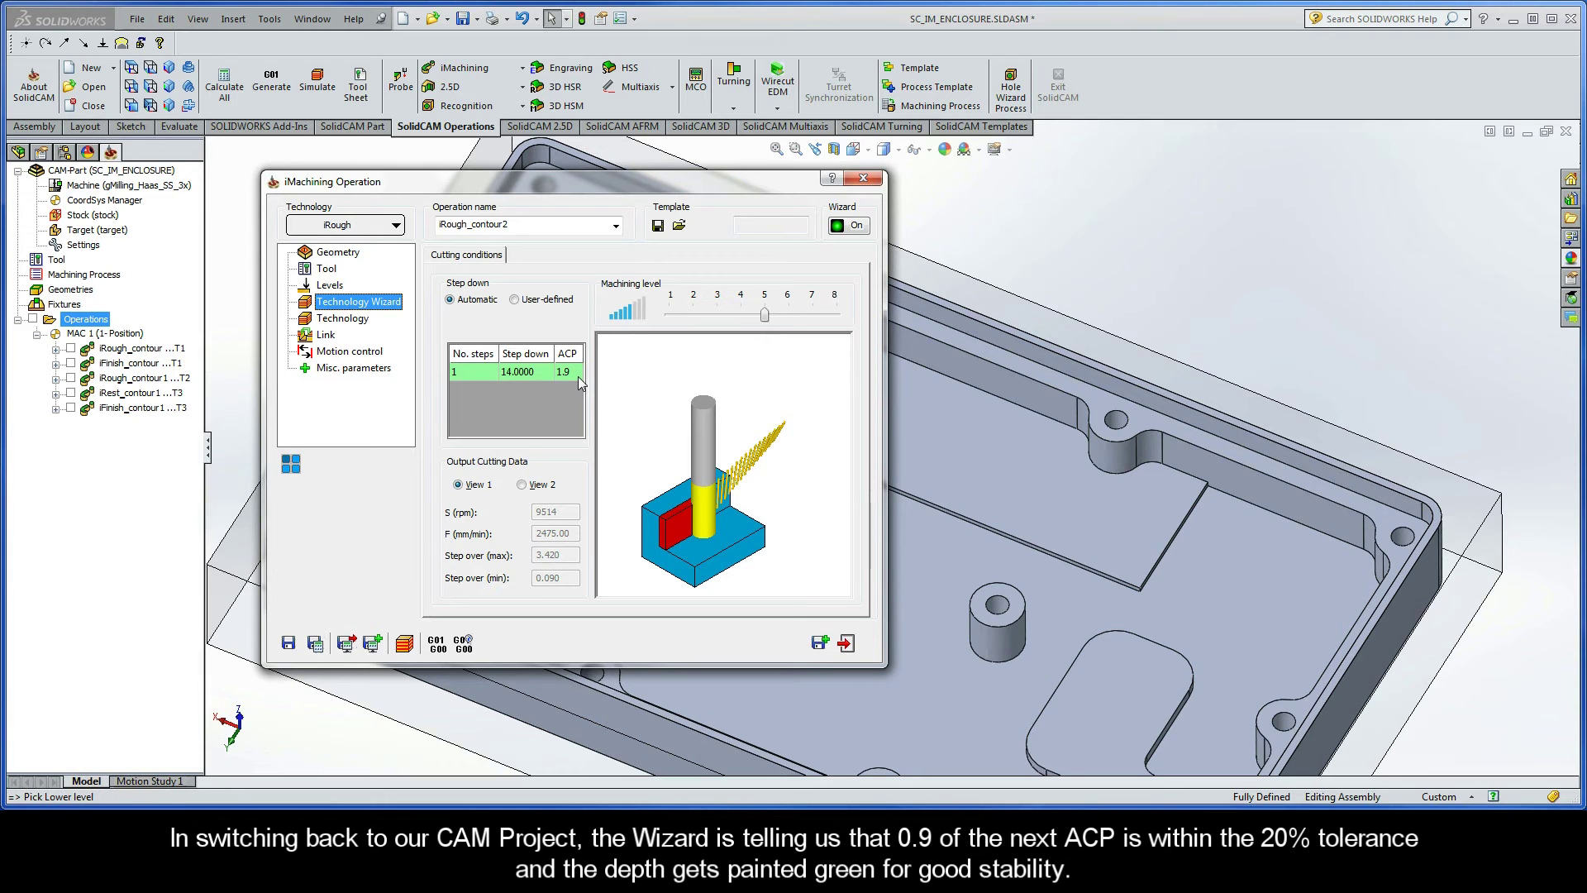
Save and calculate the roughing operation for the first elevated surface, and close its definition
click(315, 643)
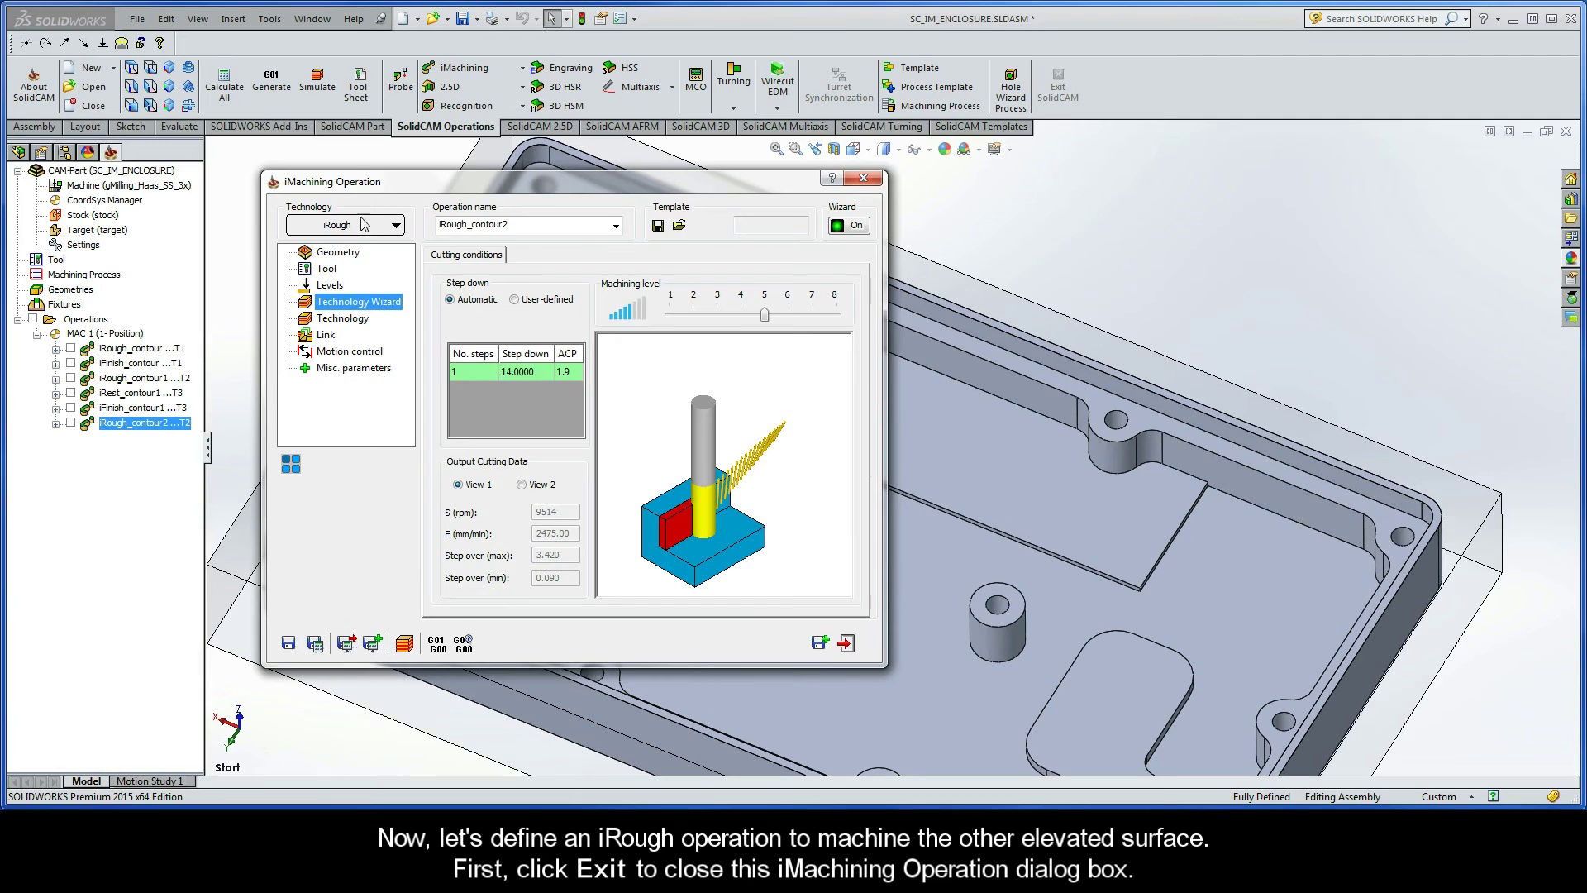
double_click(366, 190)
mouse_move(900, 439)
middle_down()
mouse_move(906, 410)
mouse_move(933, 435)
mouse_move(947, 528)
mouse_move(904, 642)
mouse_move(897, 744)
middle_up()
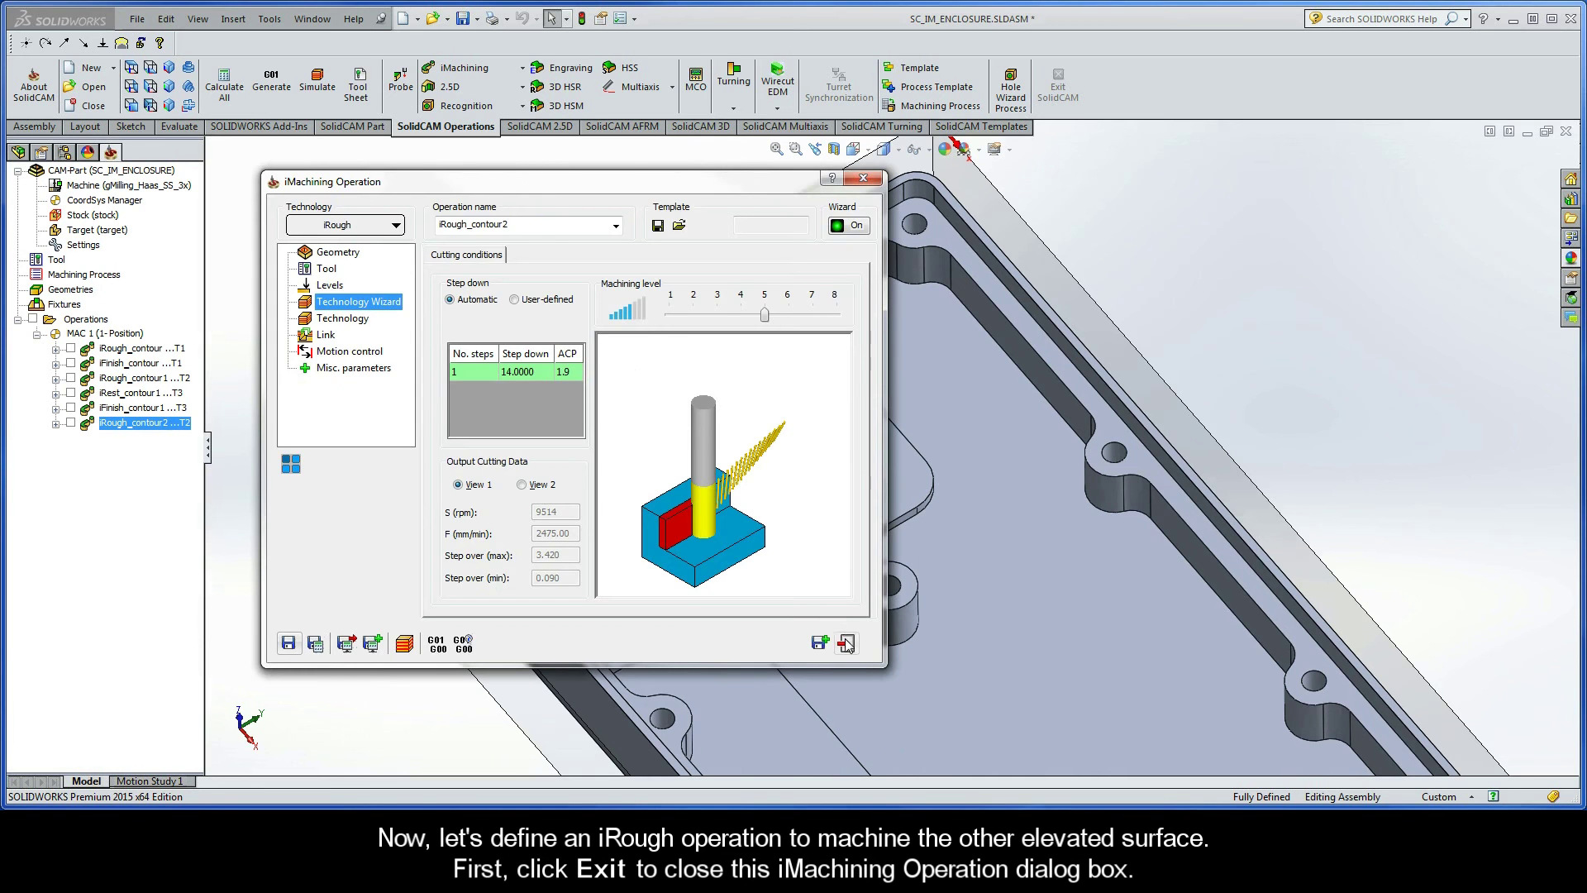
click(846, 644)
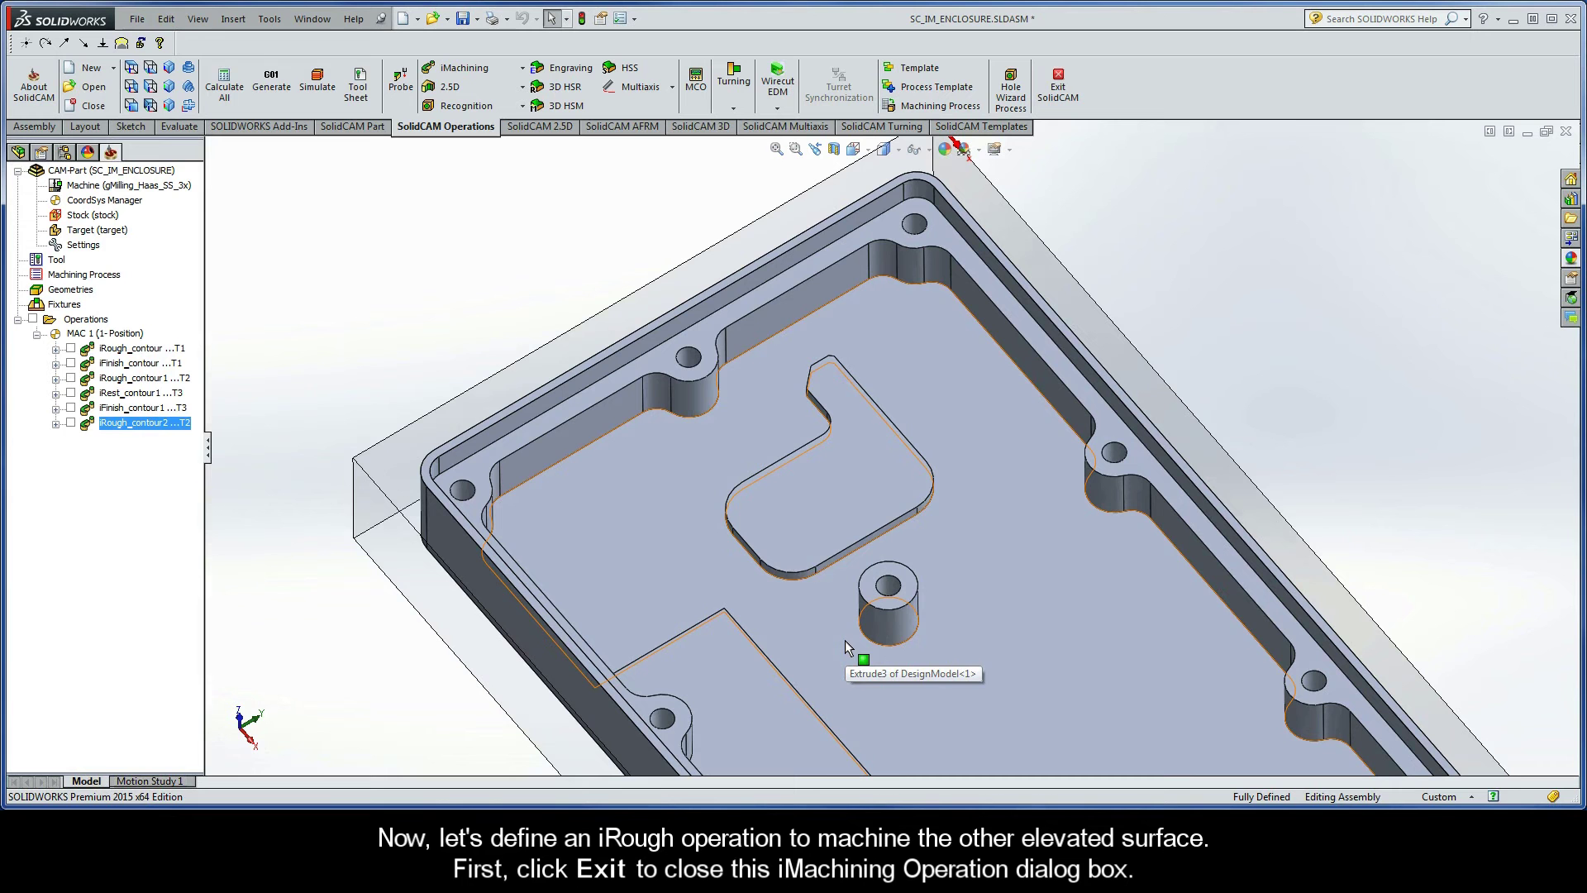
Add a new 2D iMachining roughing operation and start a new machining geometry for the other elevated surface
right_click(86, 319)
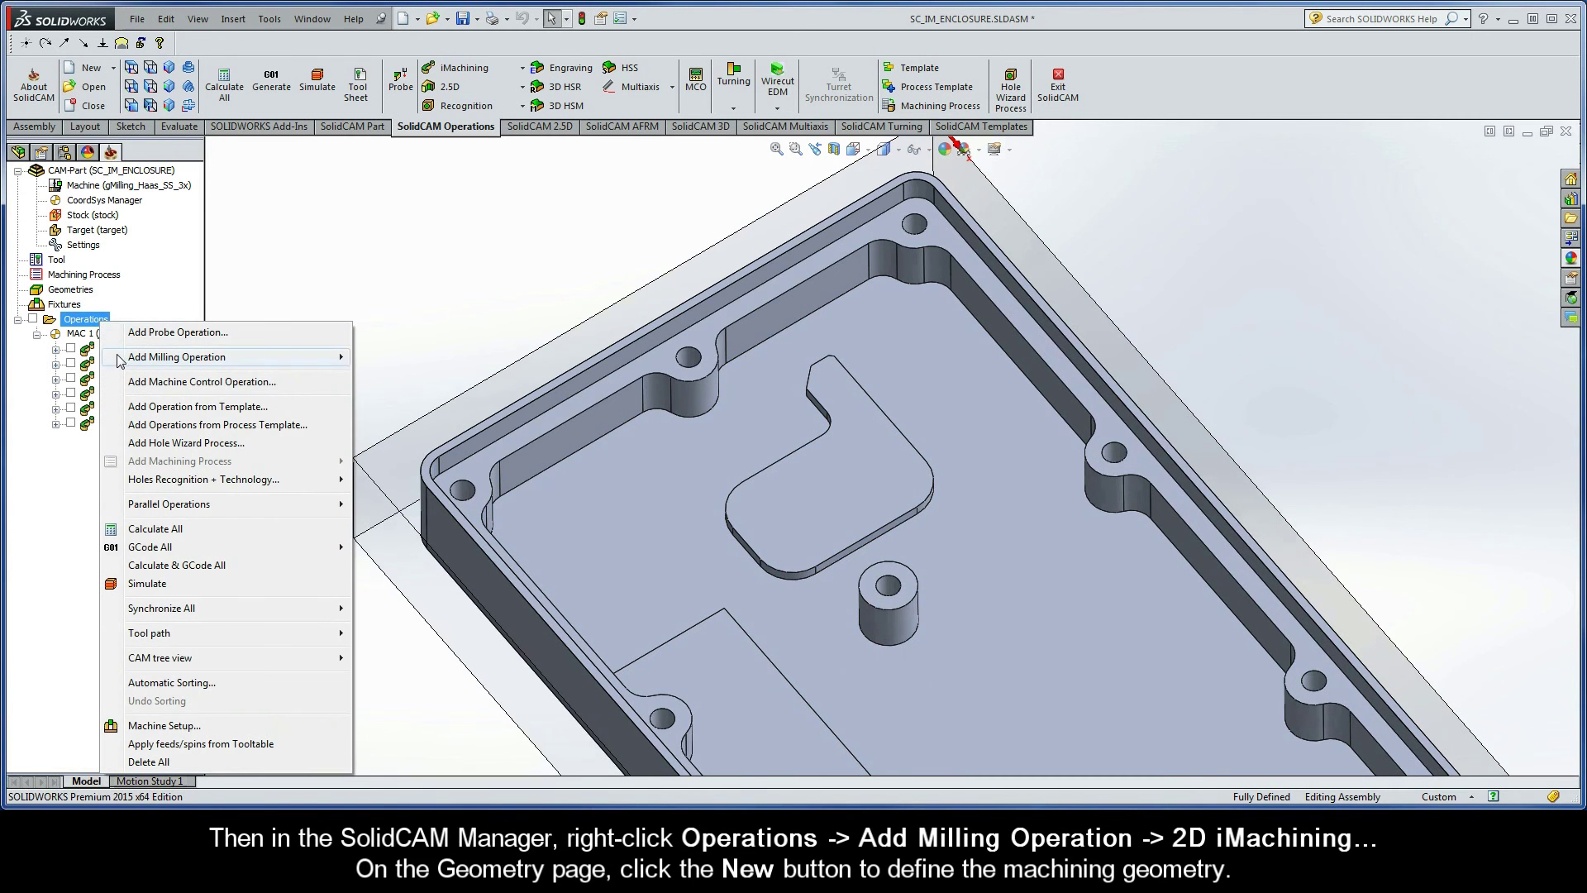
mouse_move(221, 358)
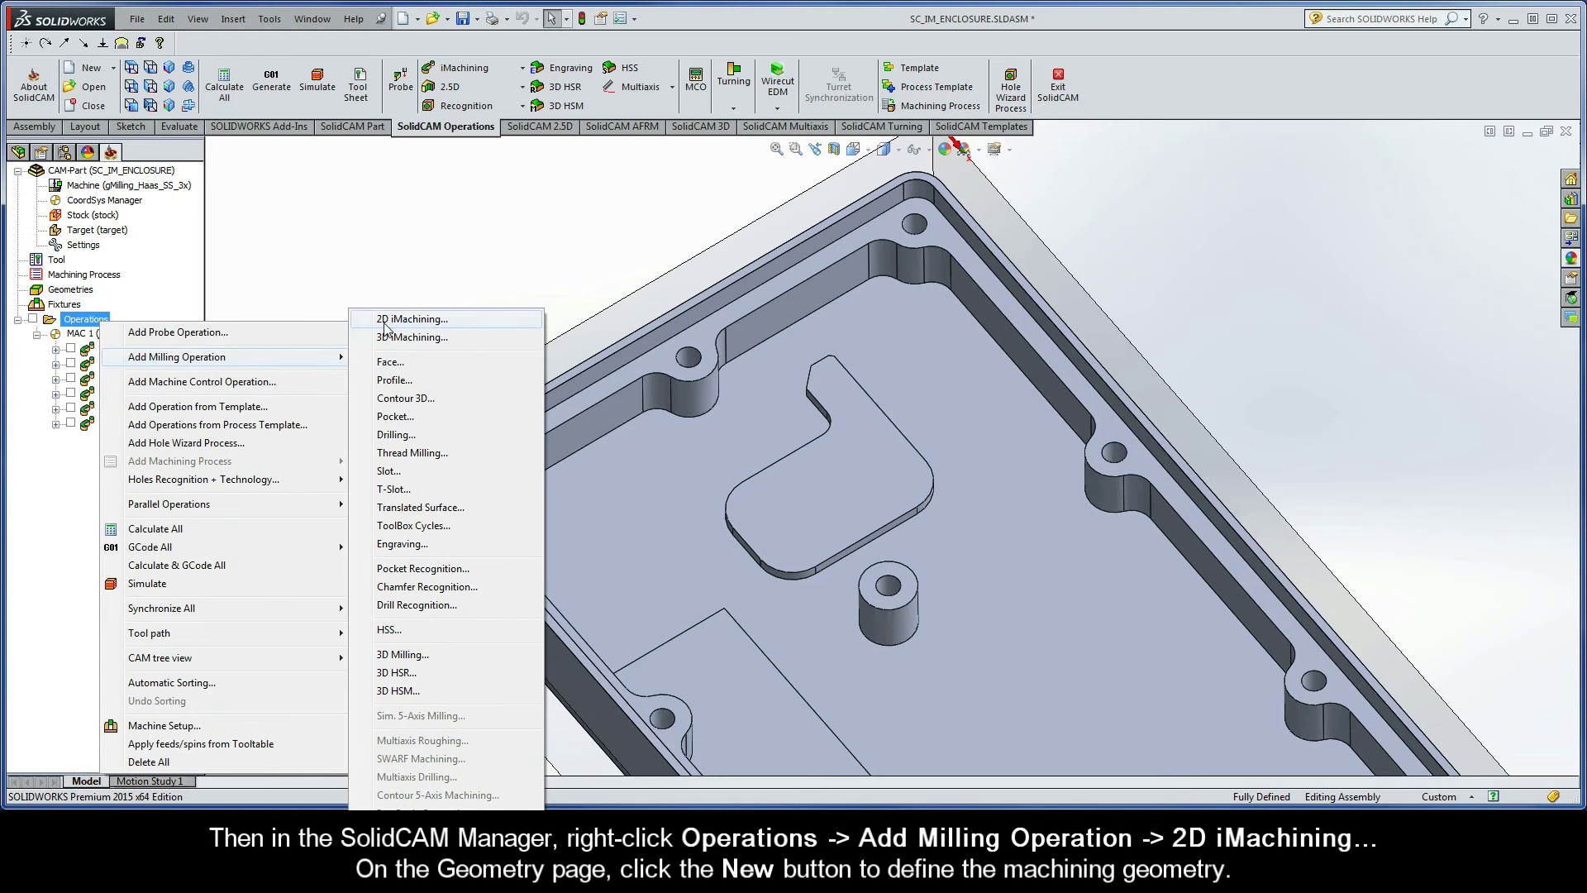
click(448, 322)
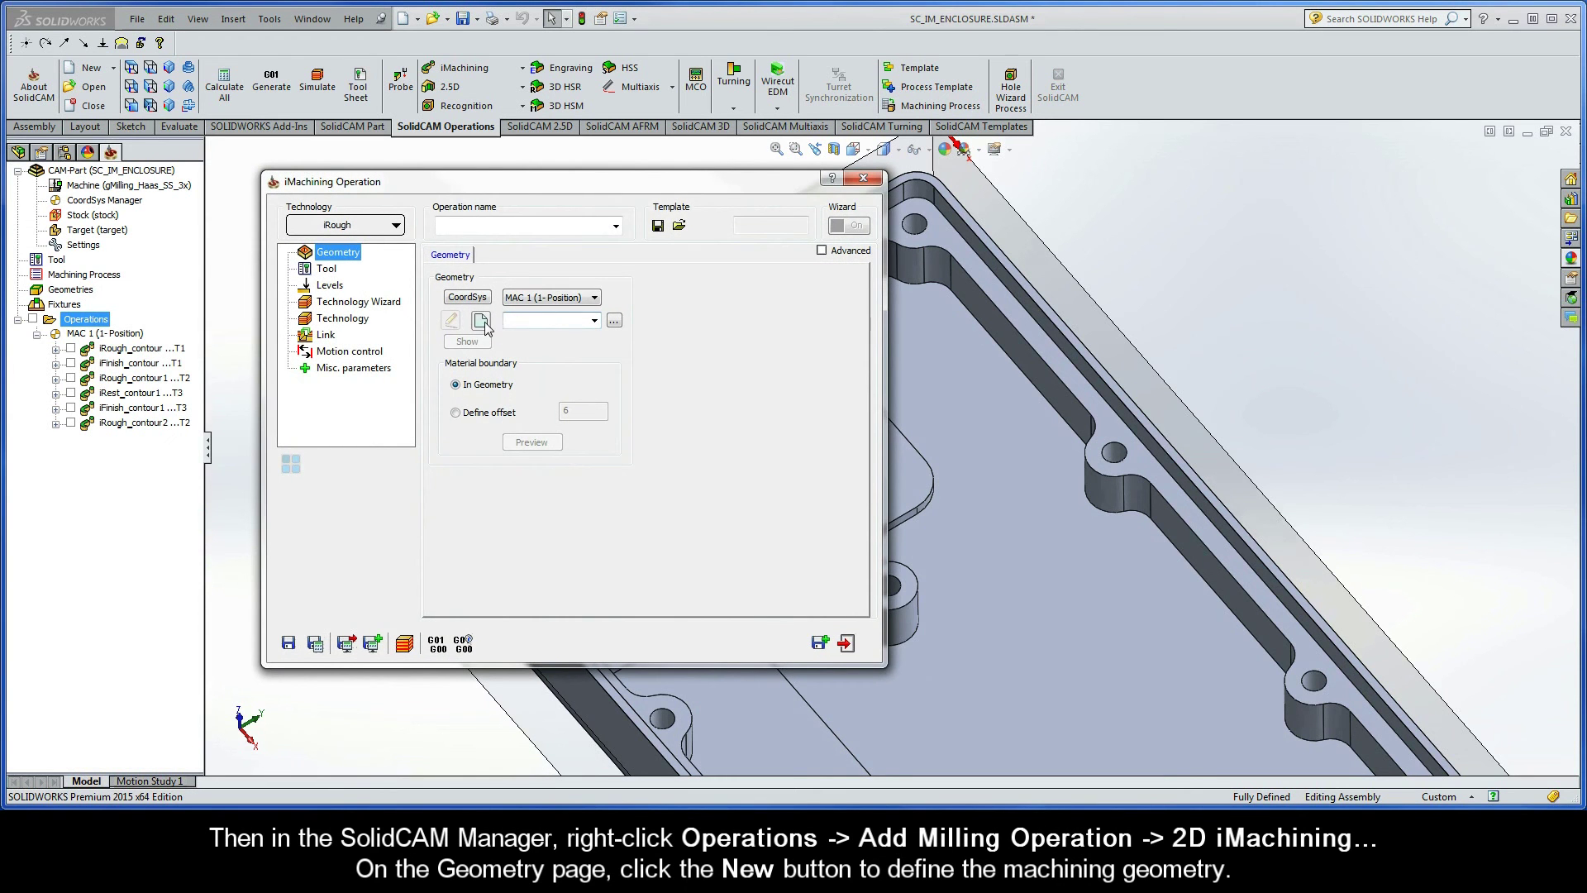
click(482, 321)
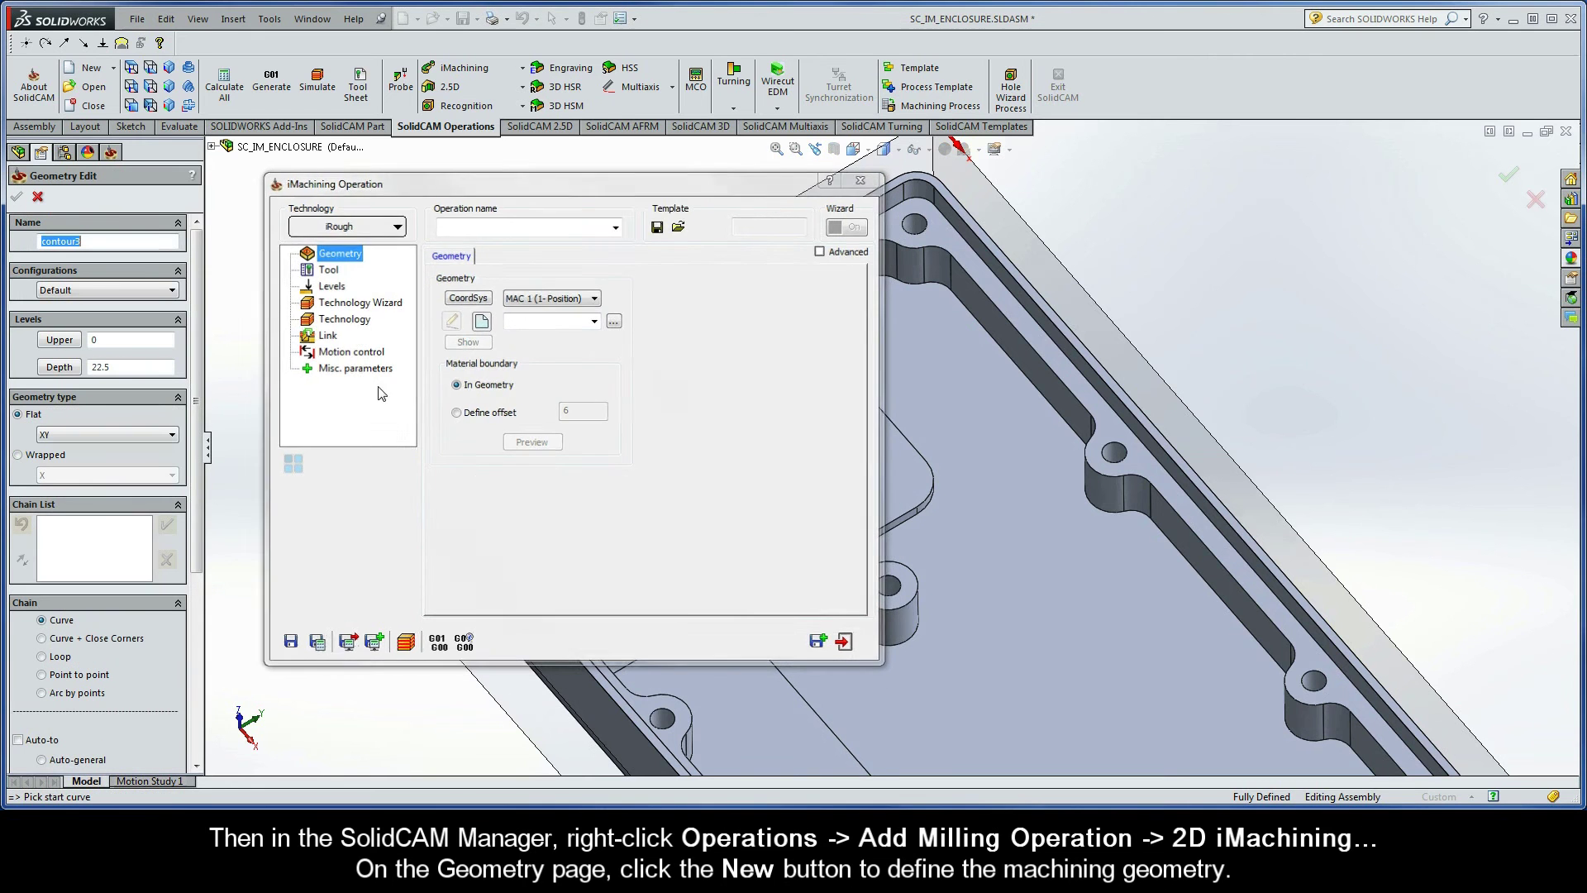
Define a closed chain around the curved island's top edge using Auto-constant Z, mark the whole chain as open, and confirm the geometry
drag(198, 400, 196, 493)
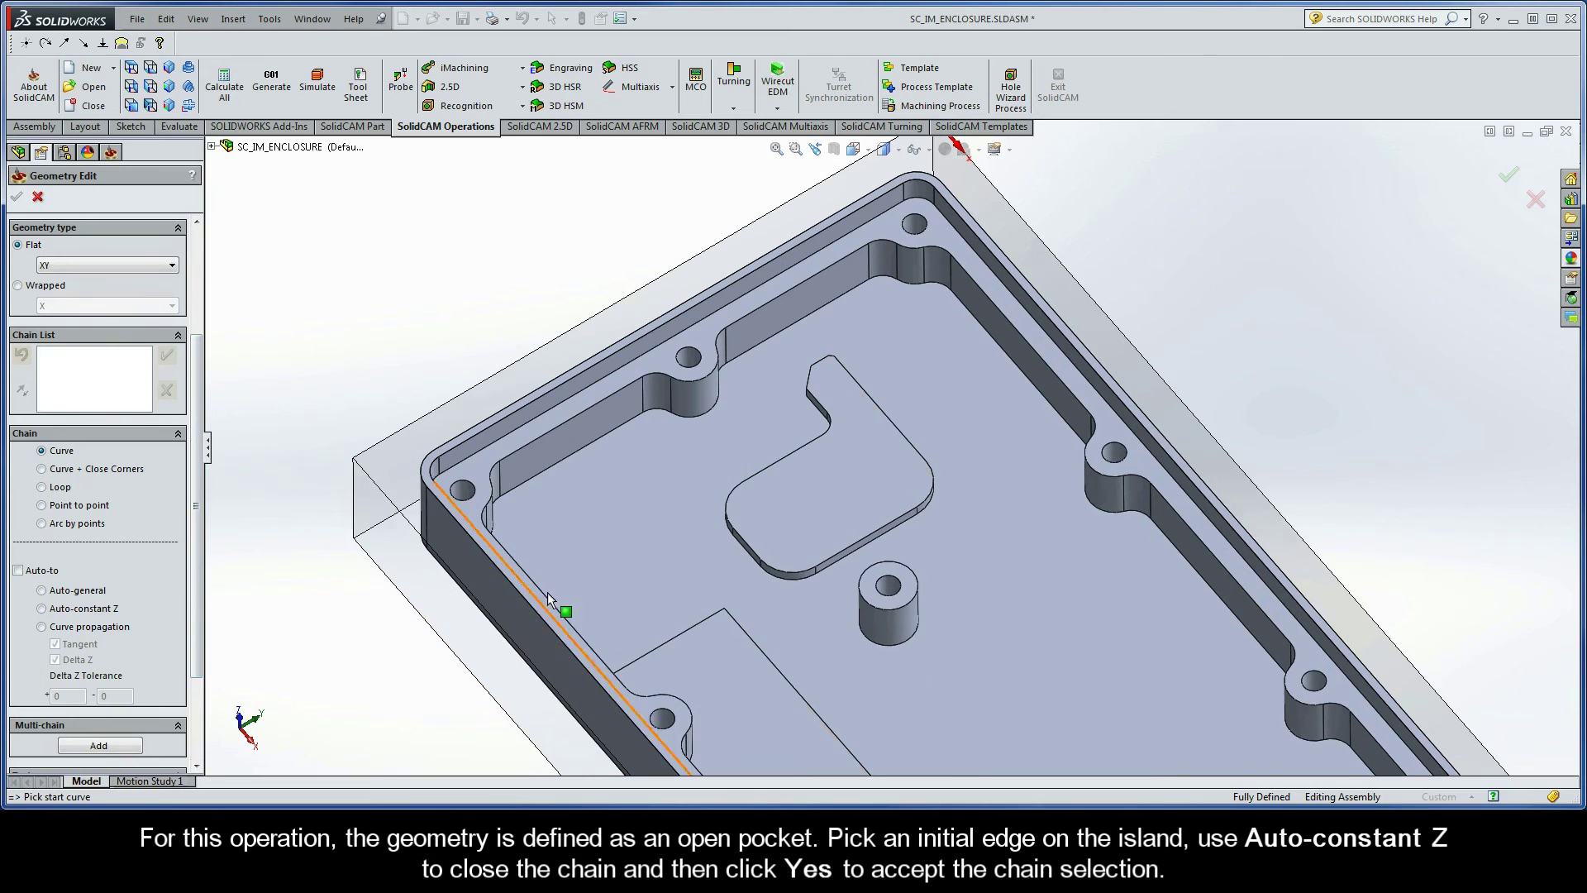
click(754, 555)
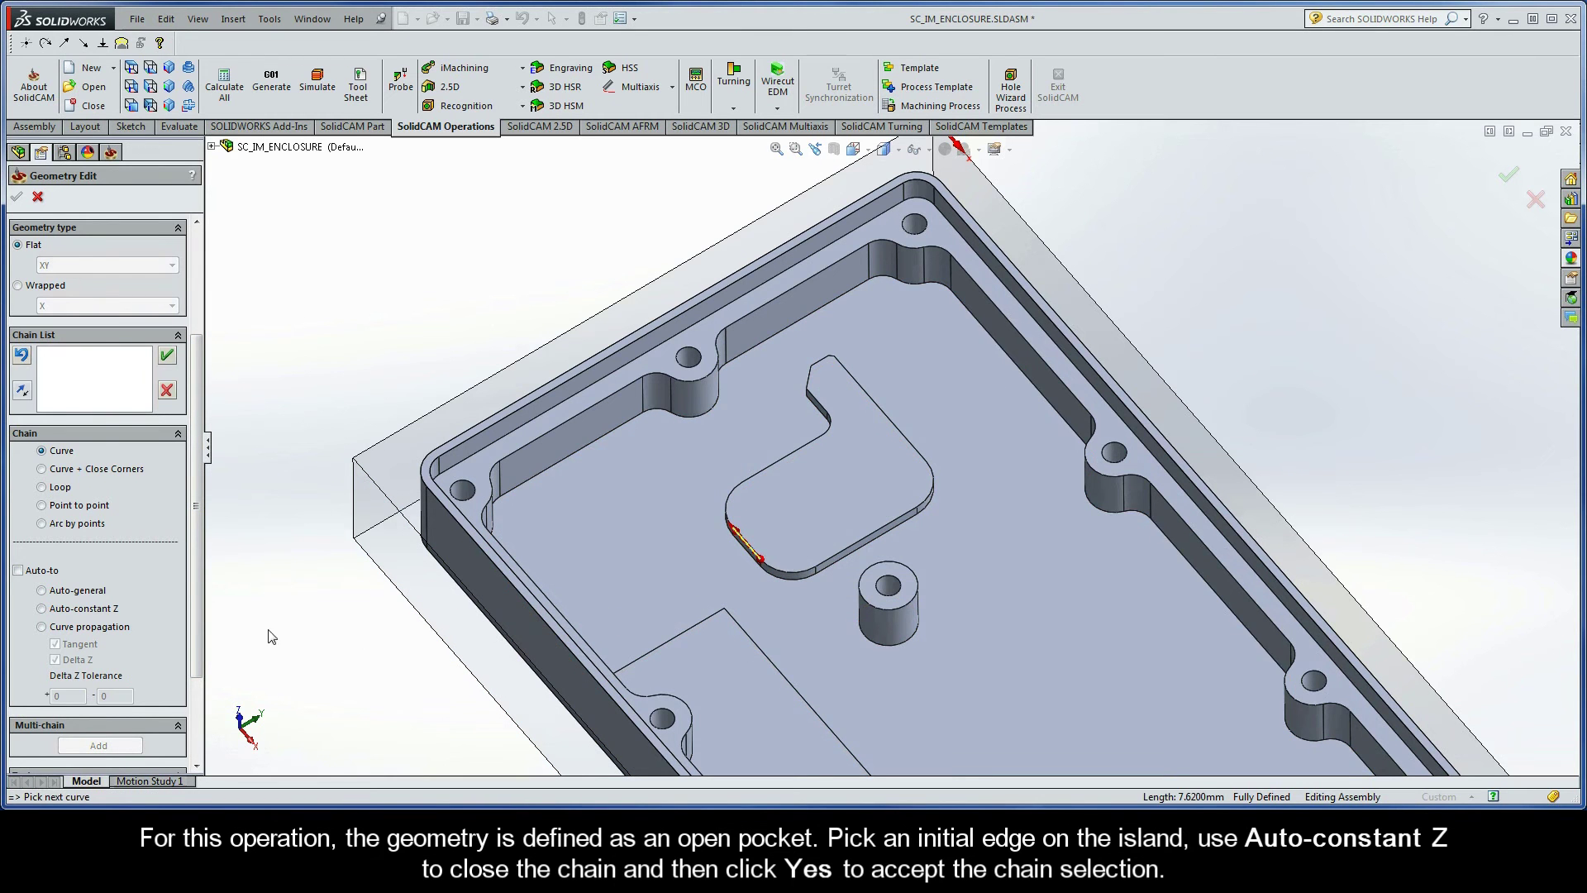
click(41, 609)
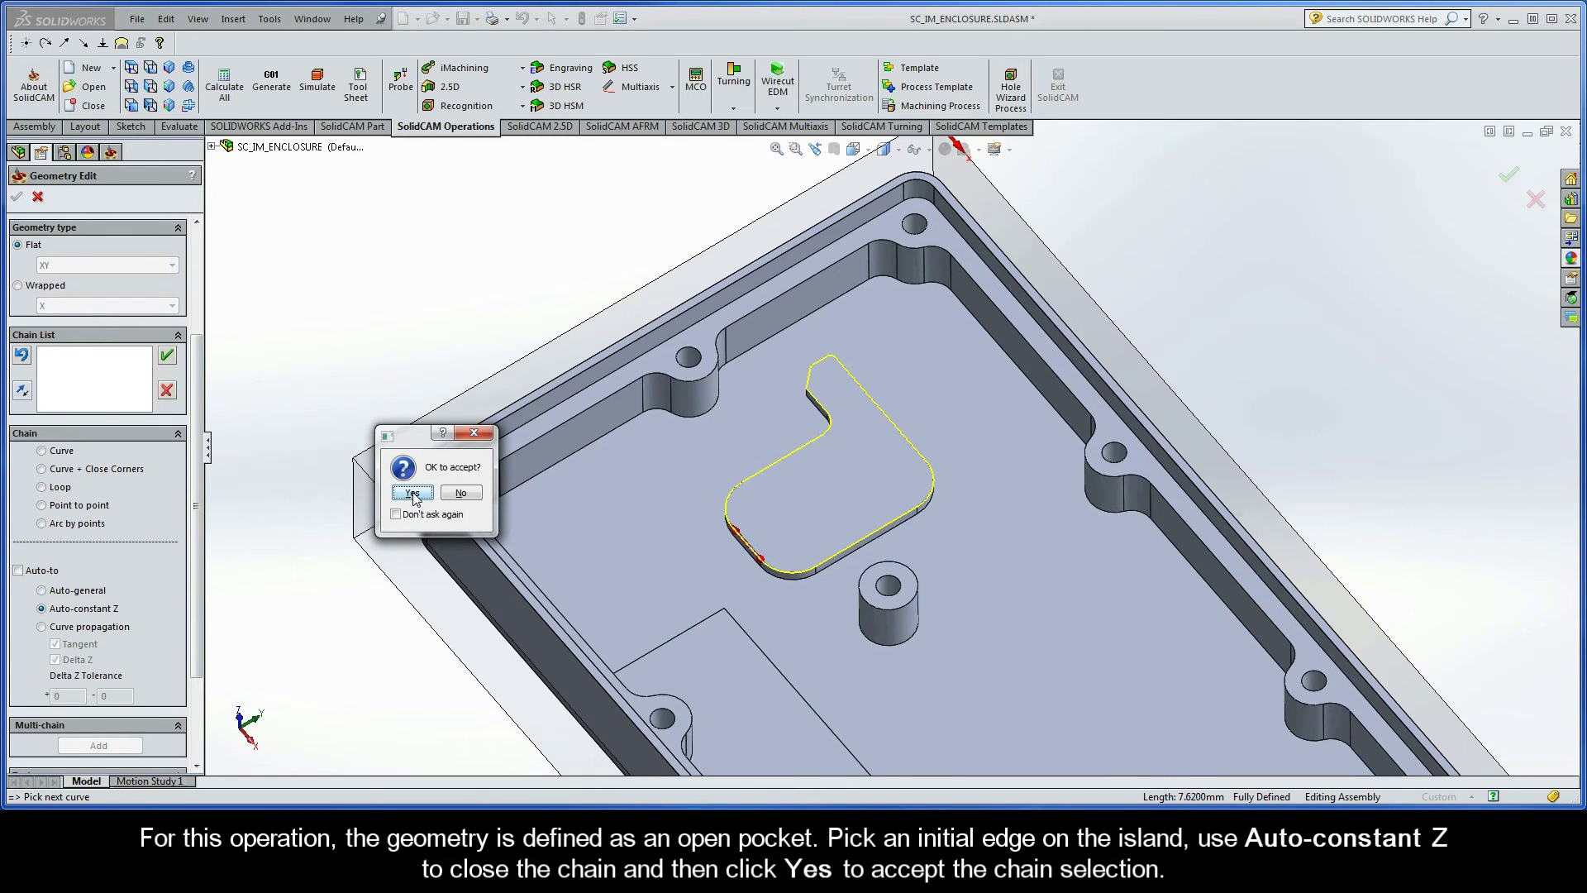
click(413, 493)
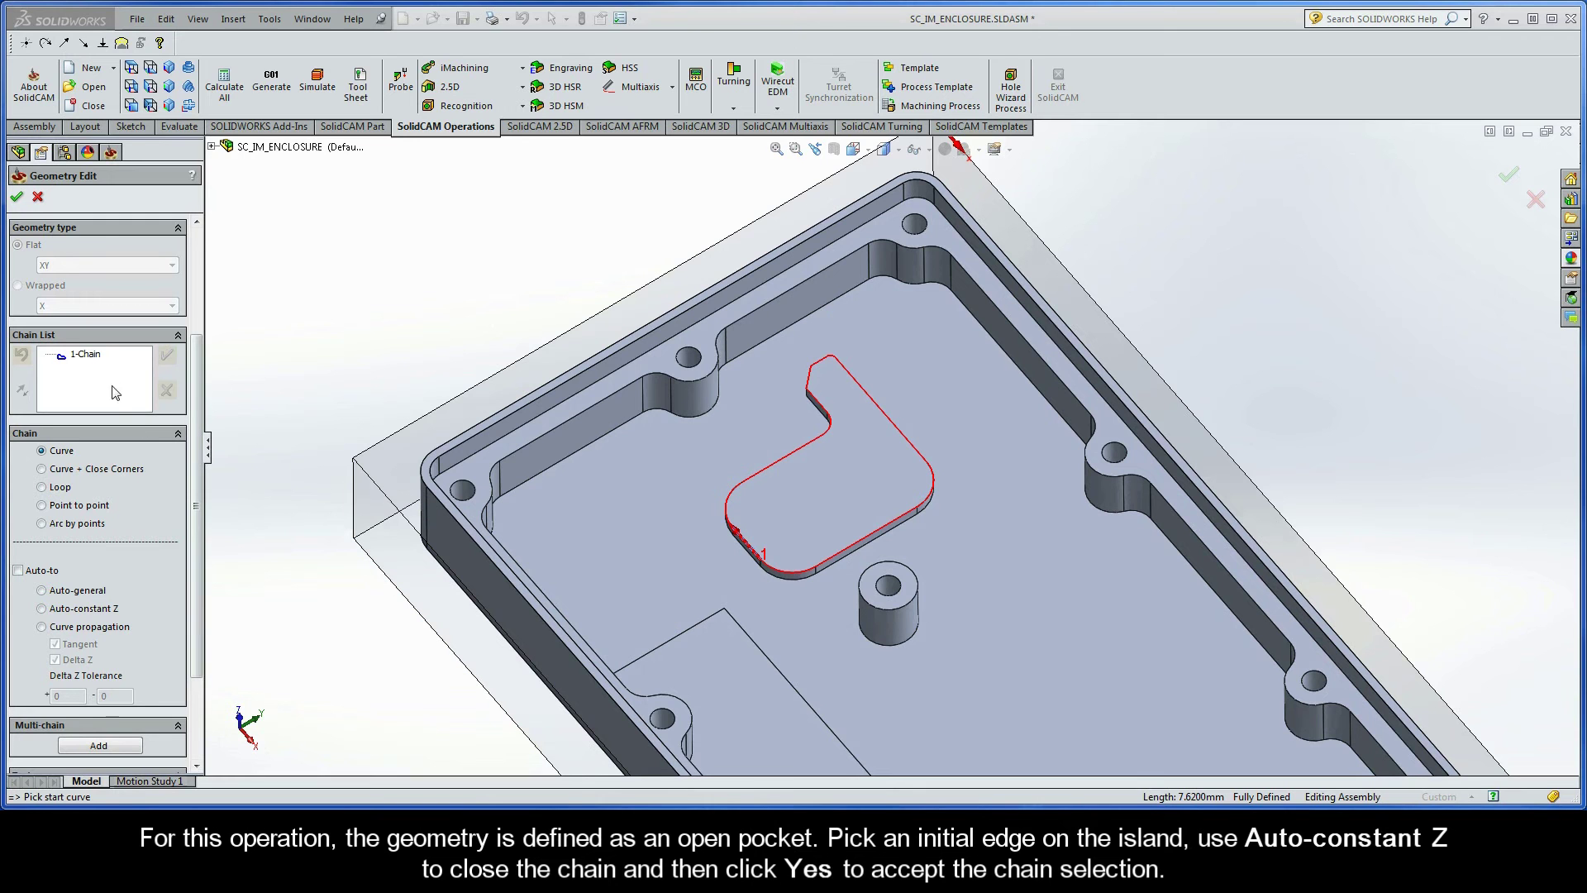
right_click(93, 358)
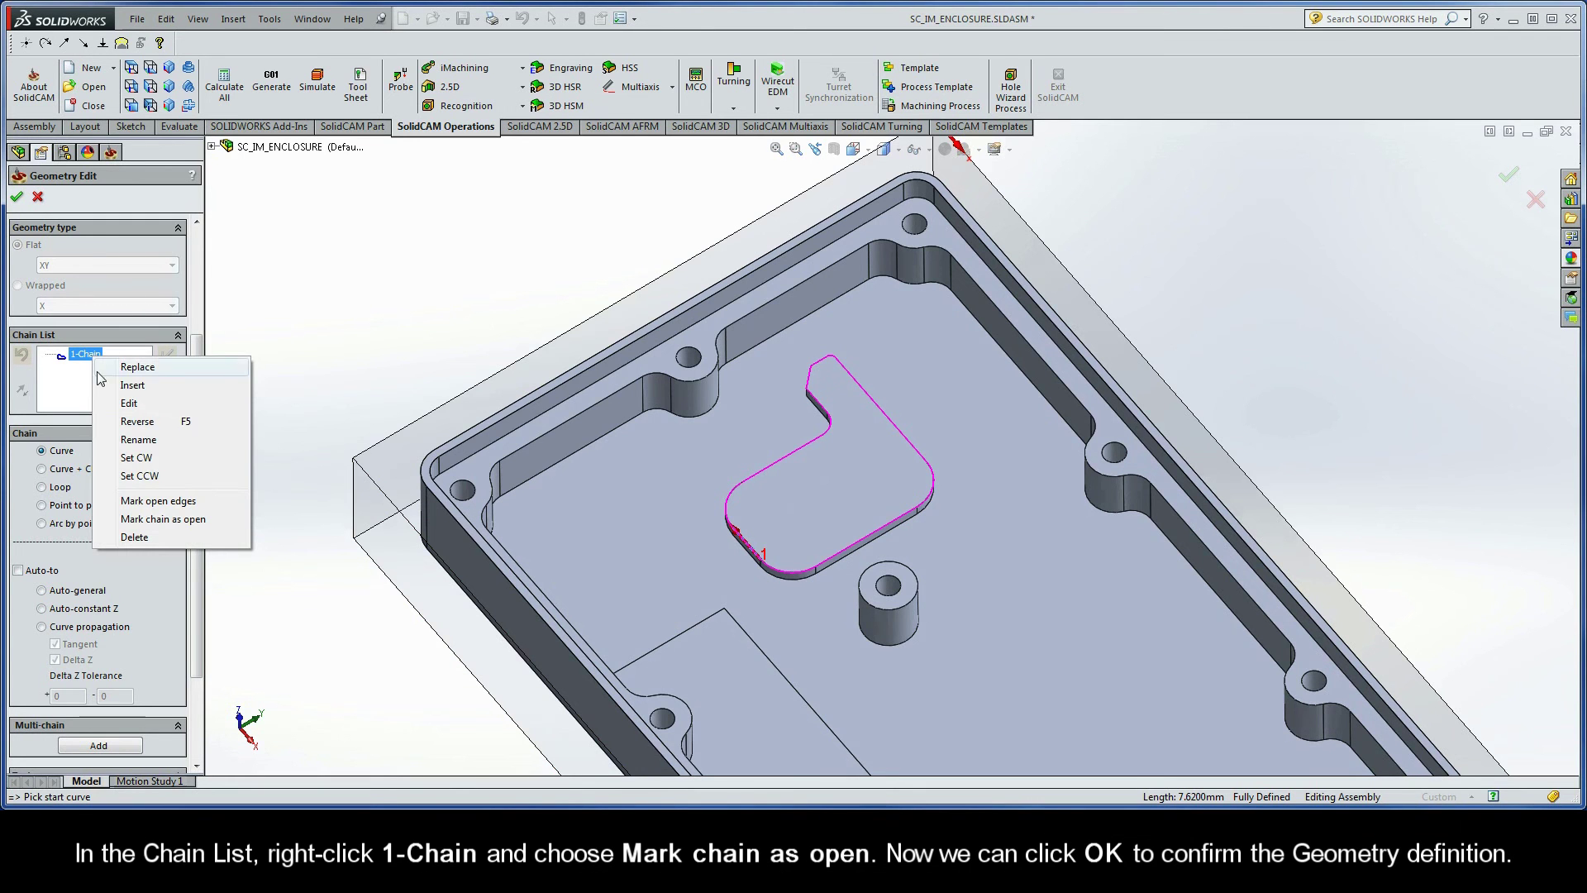
click(197, 519)
click(16, 196)
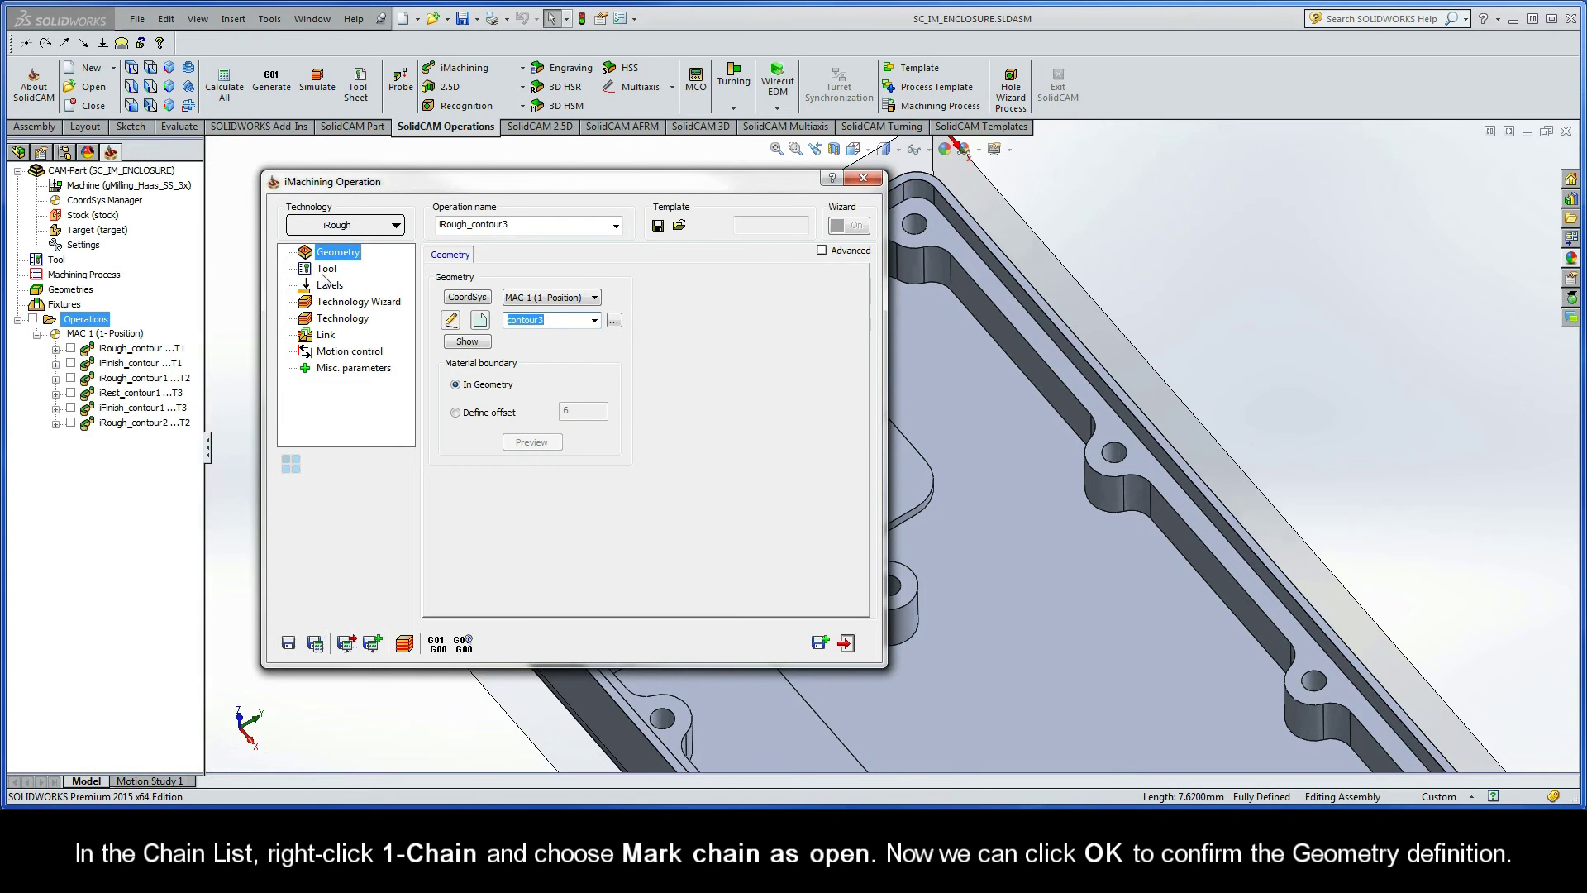
Assign the existing 9.5 mm end mill, tool number 2, to the curved island's roughing operation
click(326, 269)
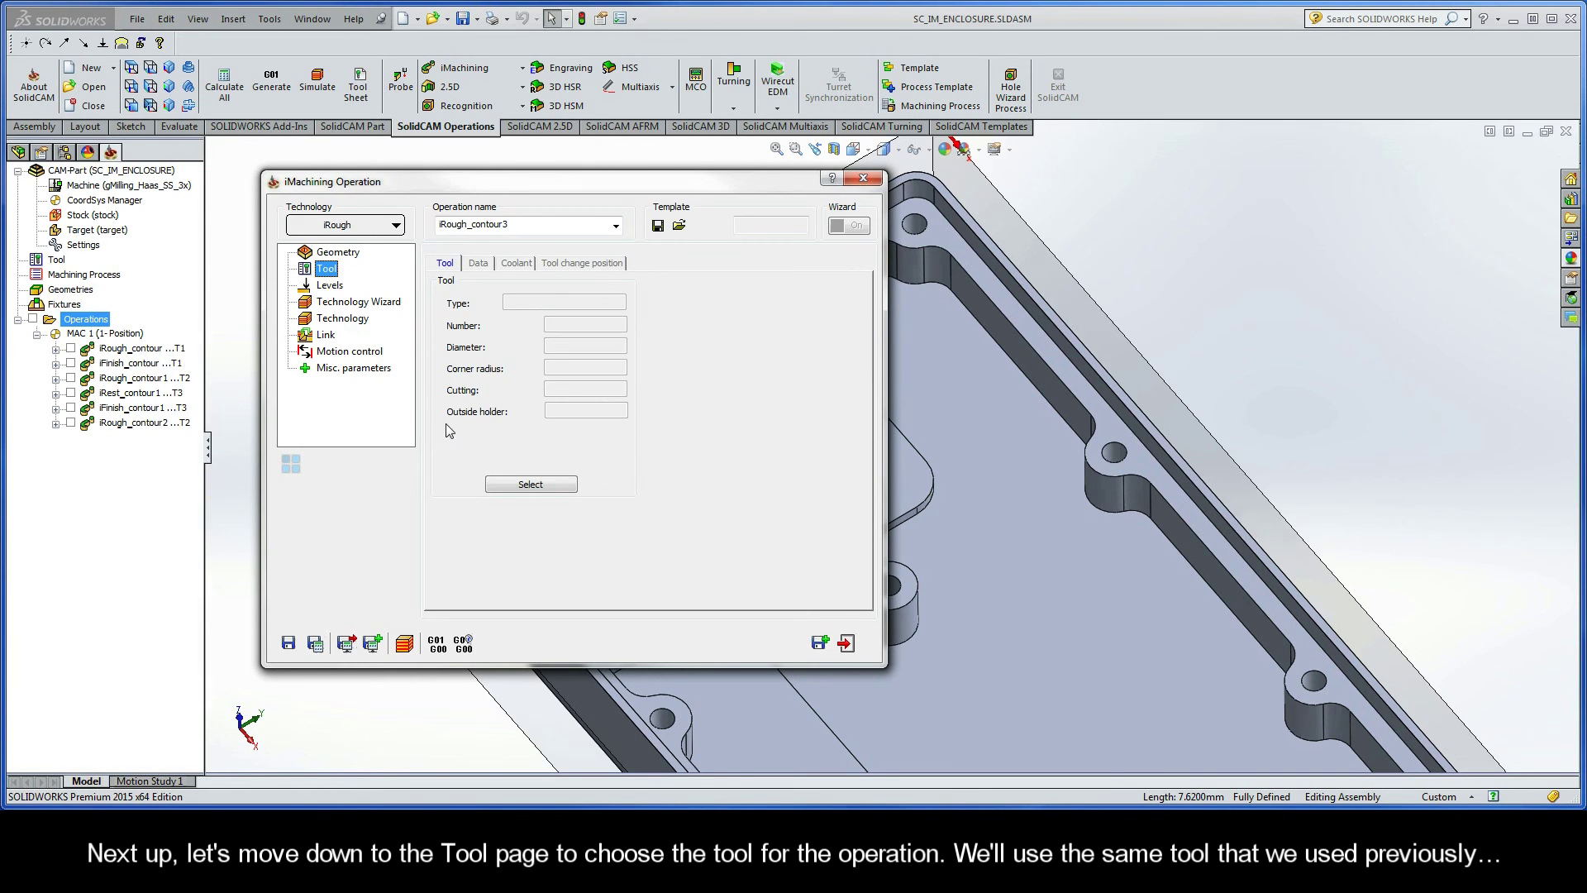
click(531, 485)
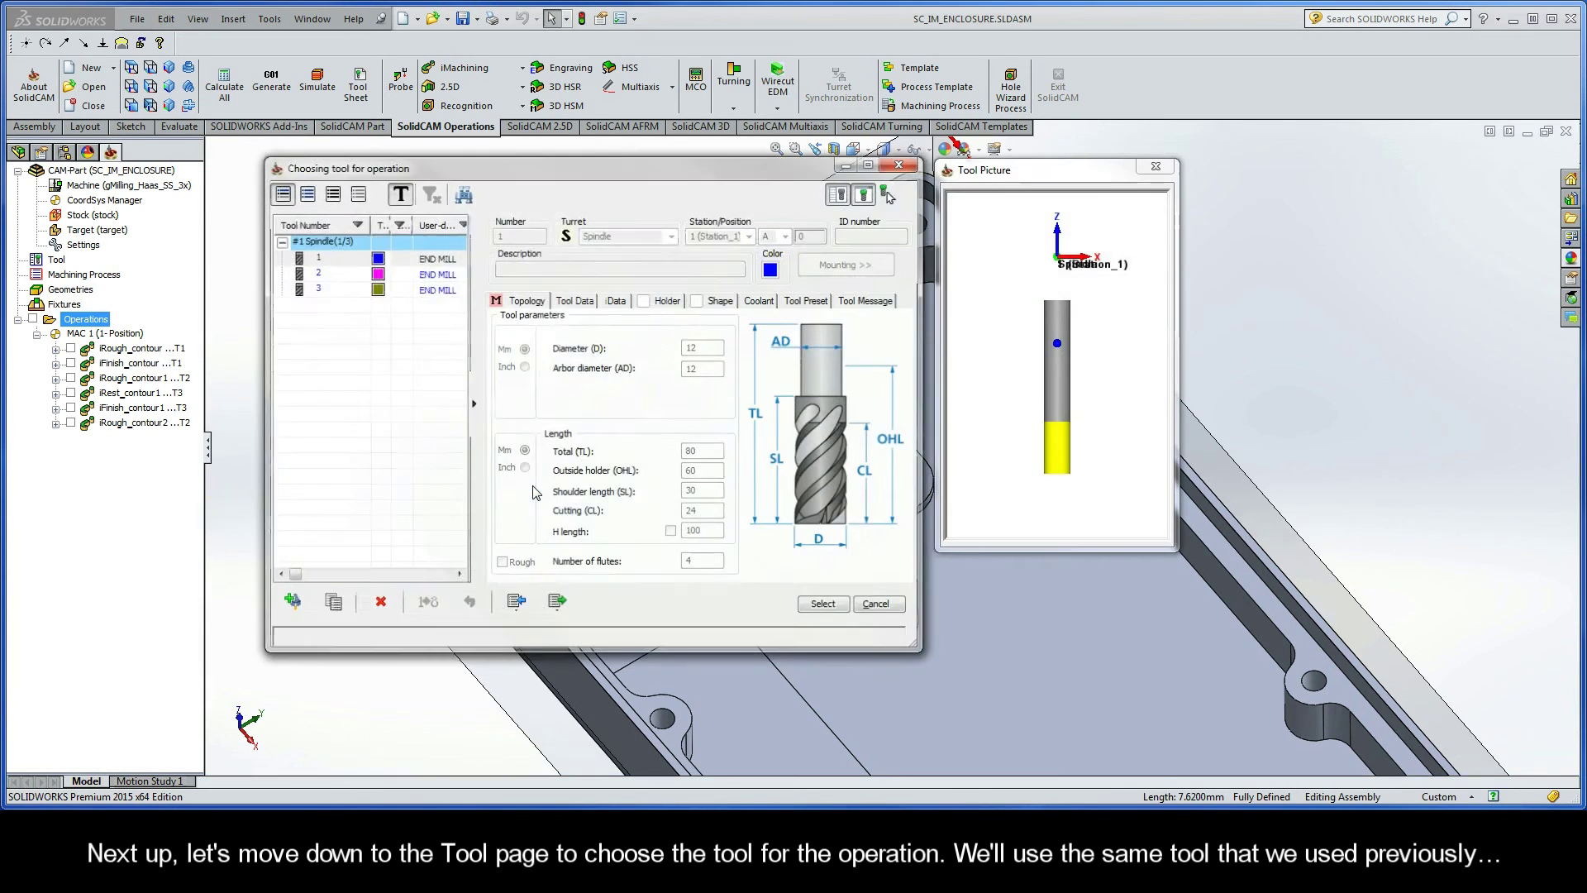
click(434, 278)
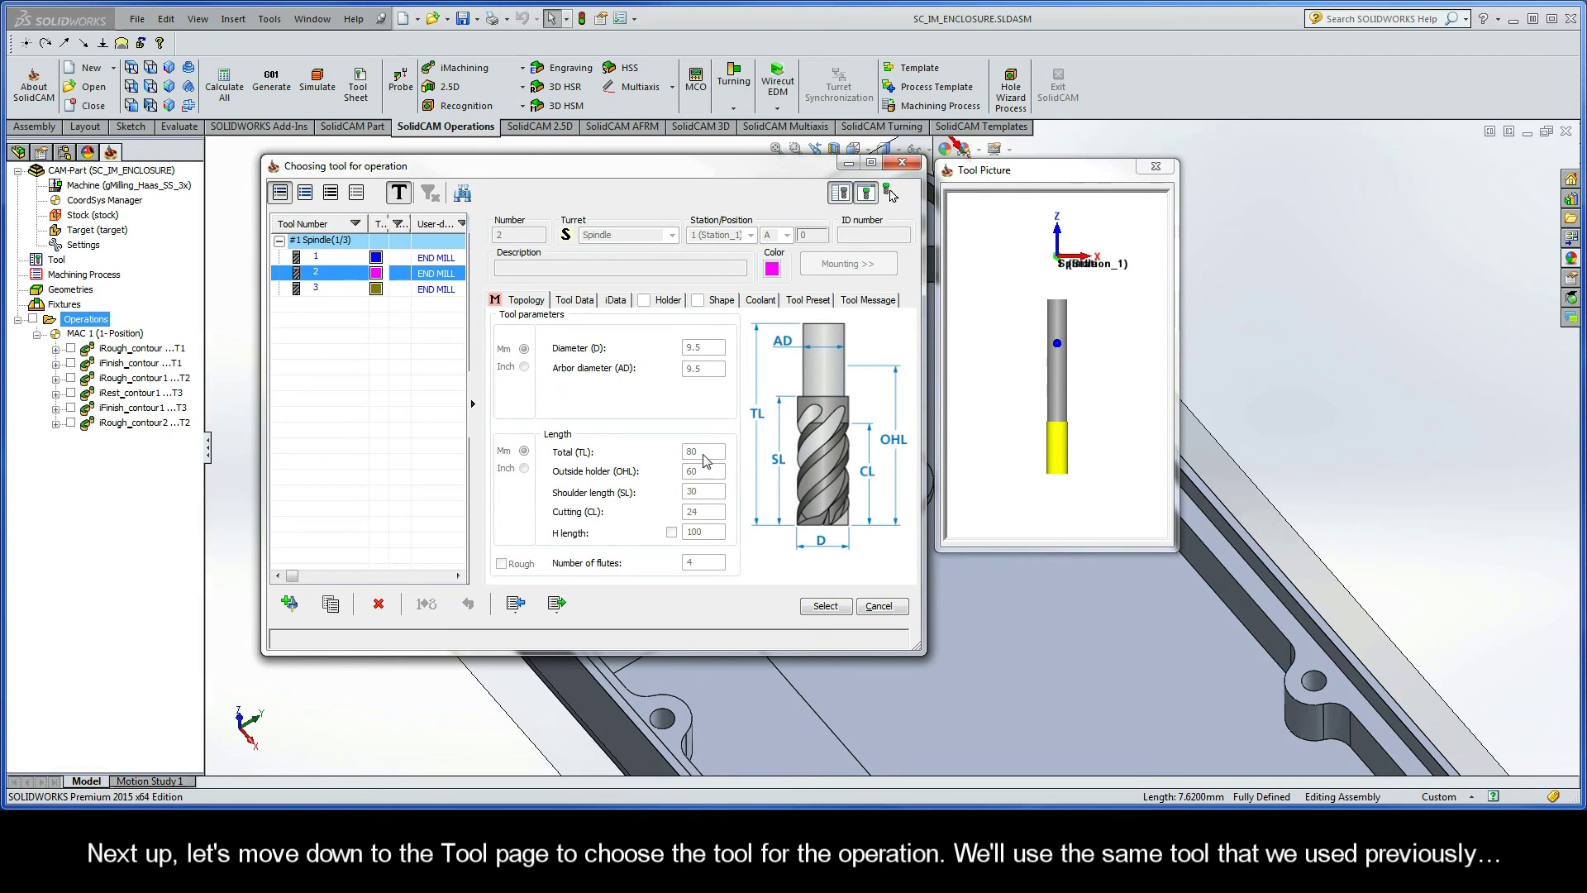
click(817, 607)
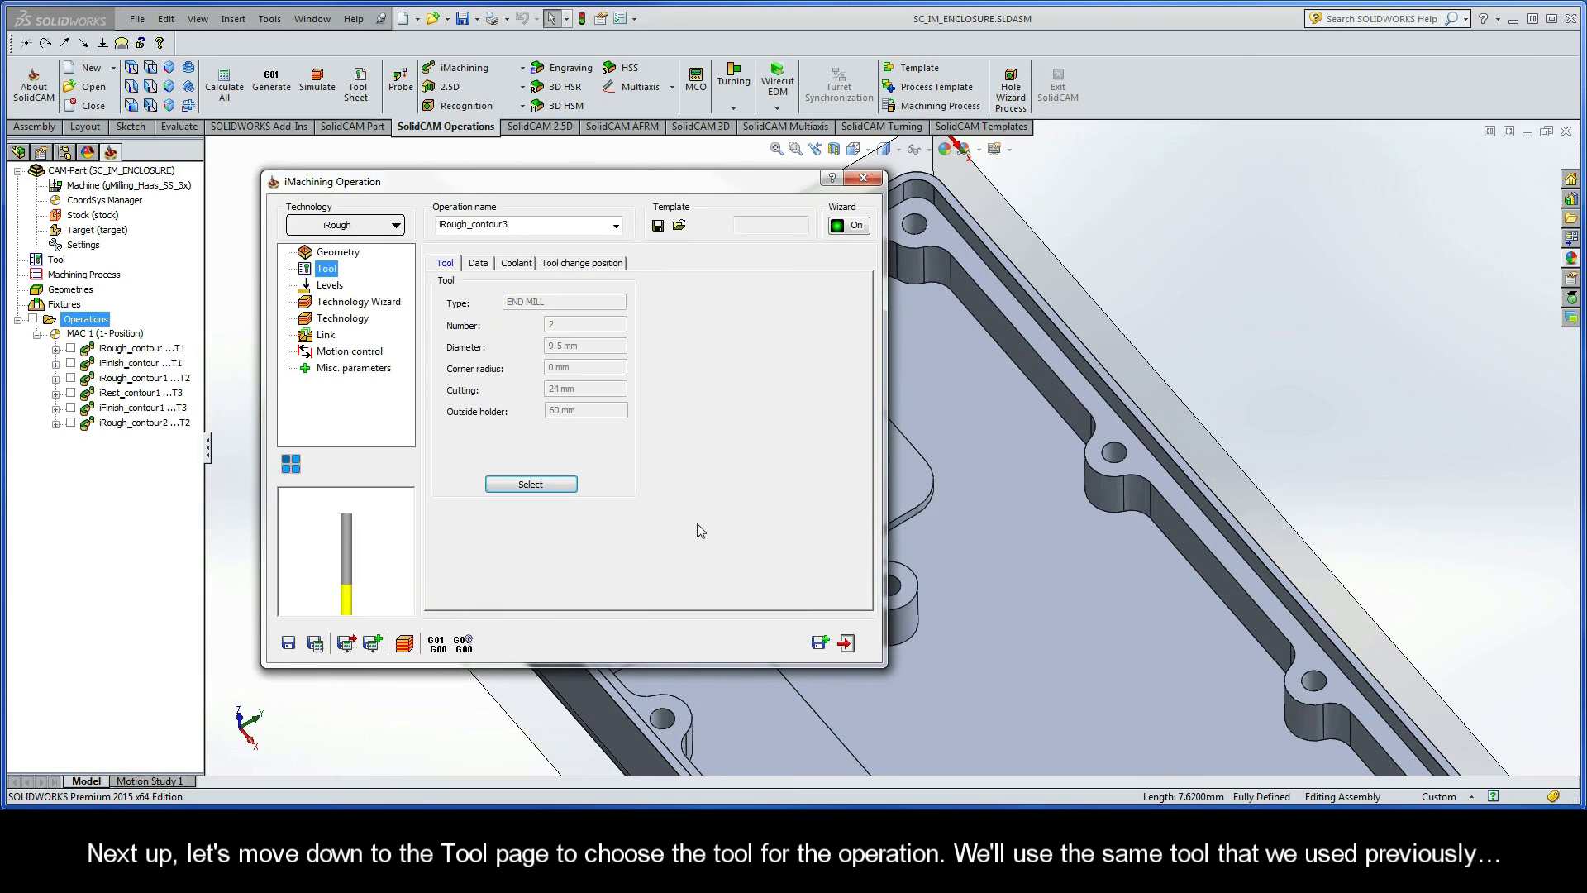
Define the upper level at 0 from the stock's top face and the pocket depth at 13 from the curved island's top face
click(331, 286)
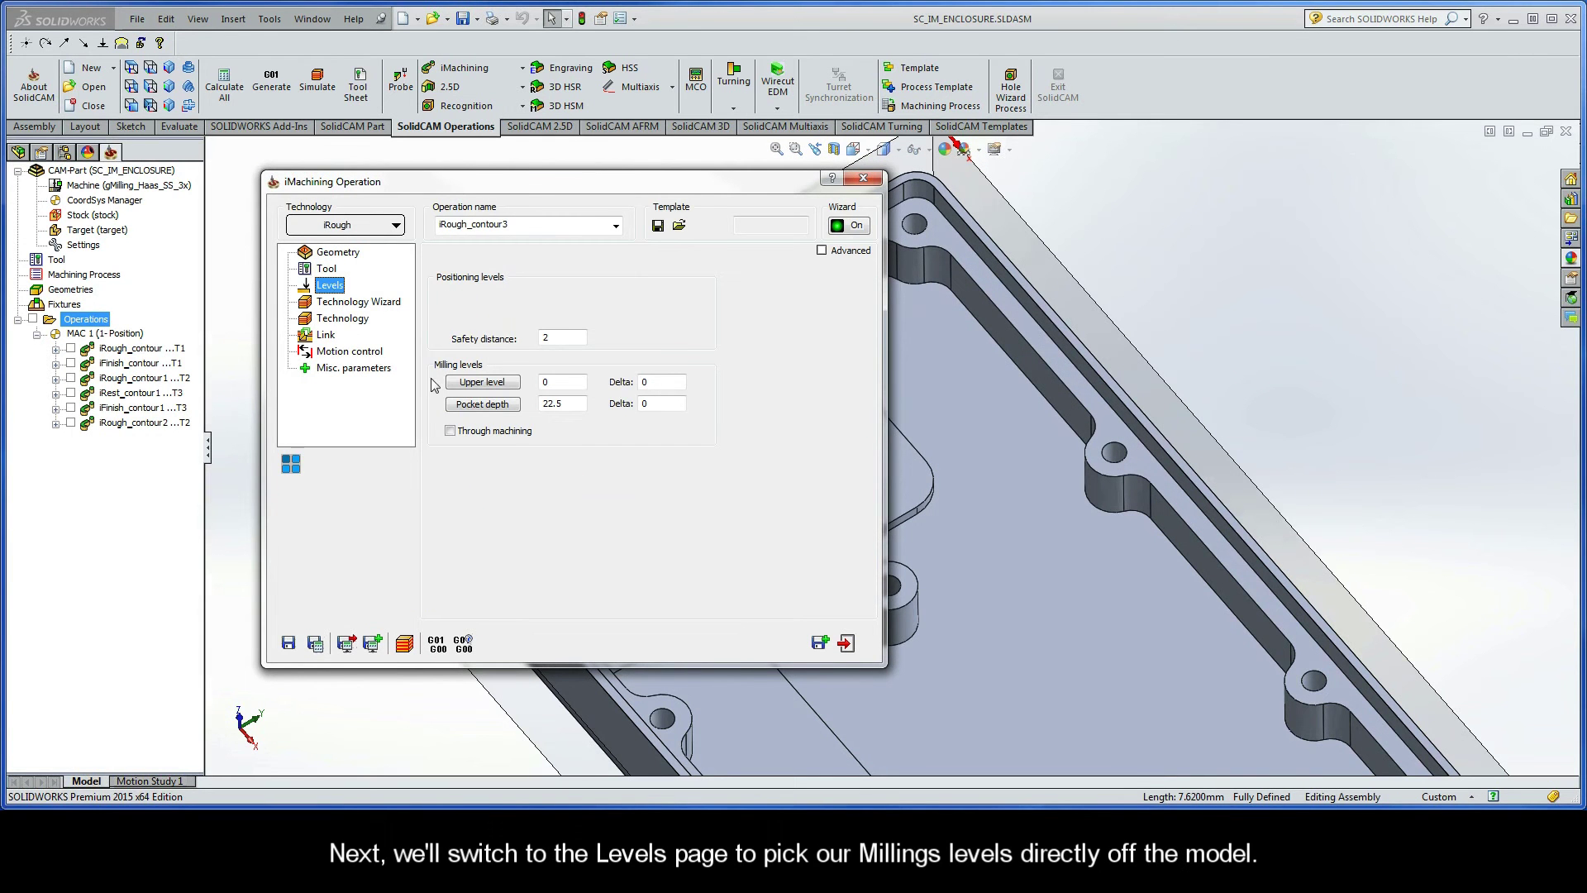
click(485, 387)
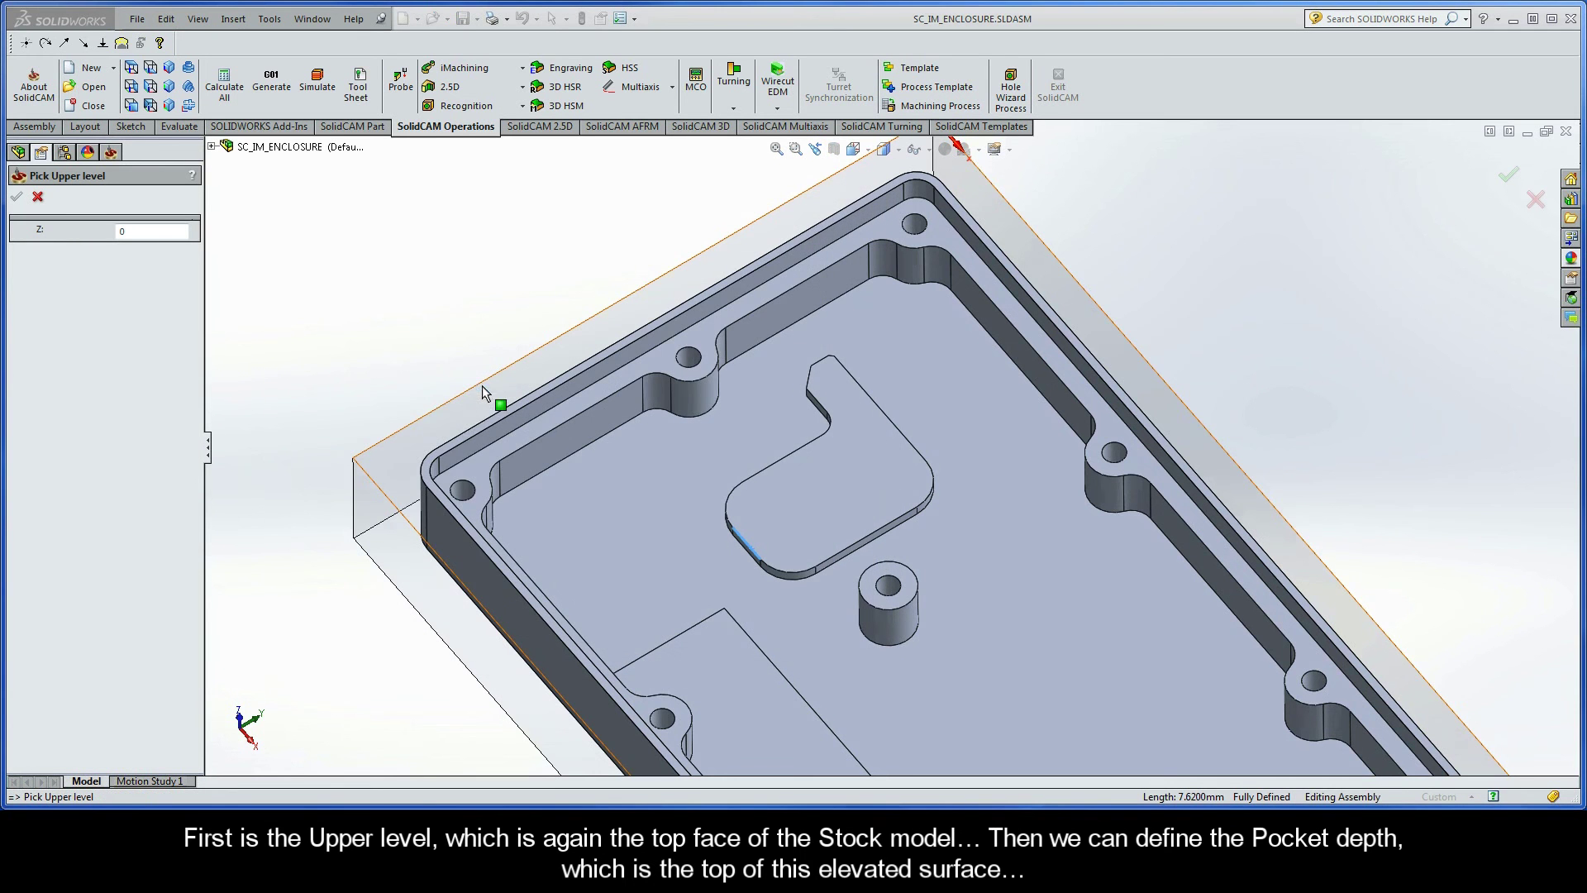
click(396, 464)
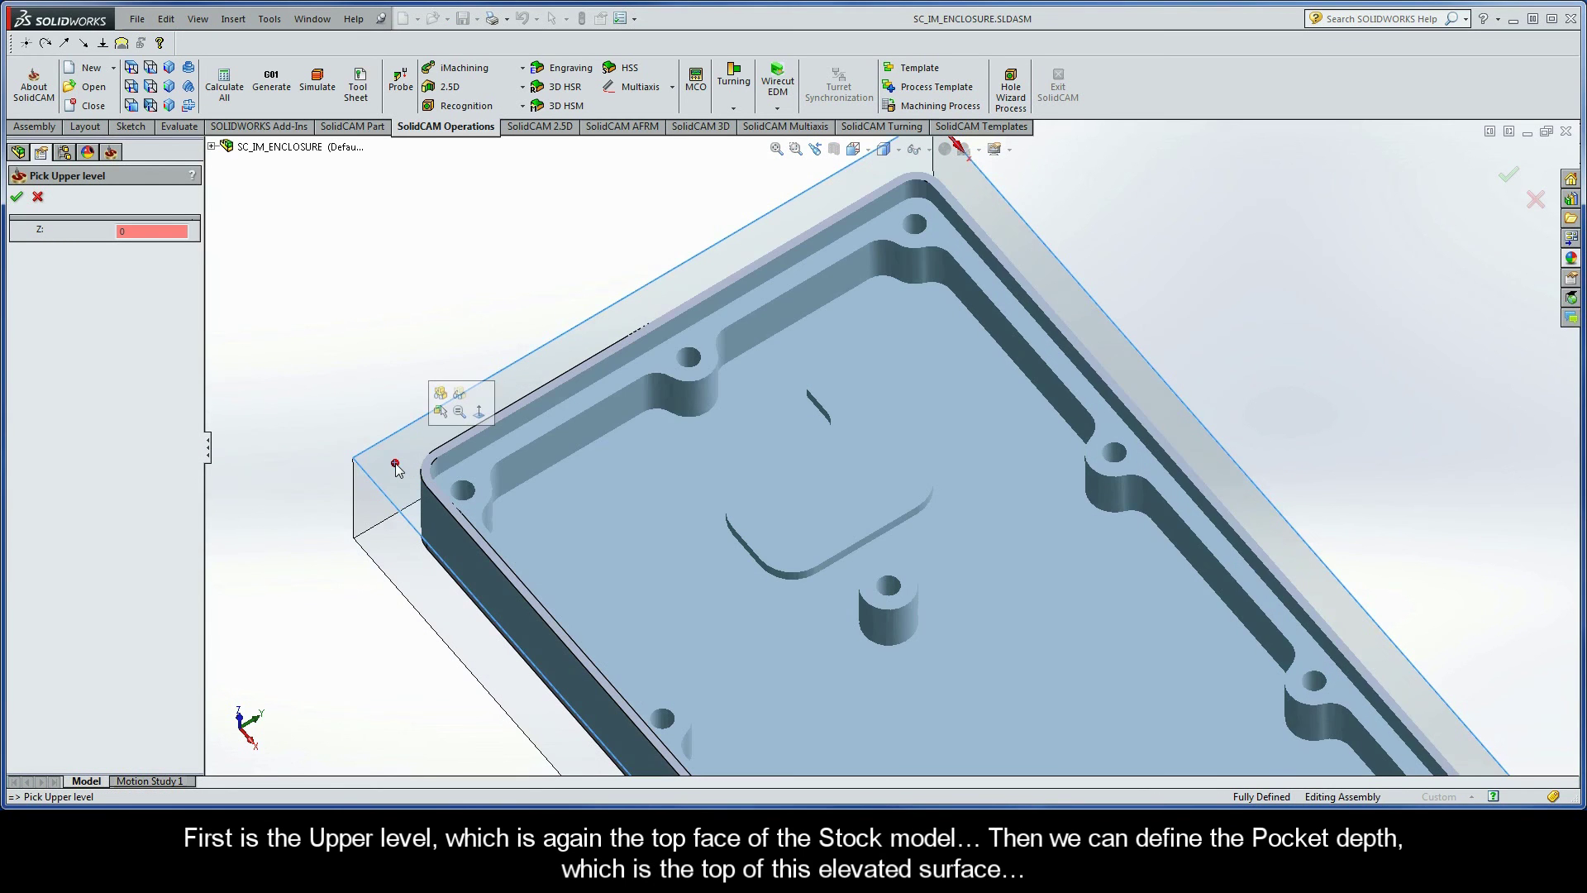
click(16, 197)
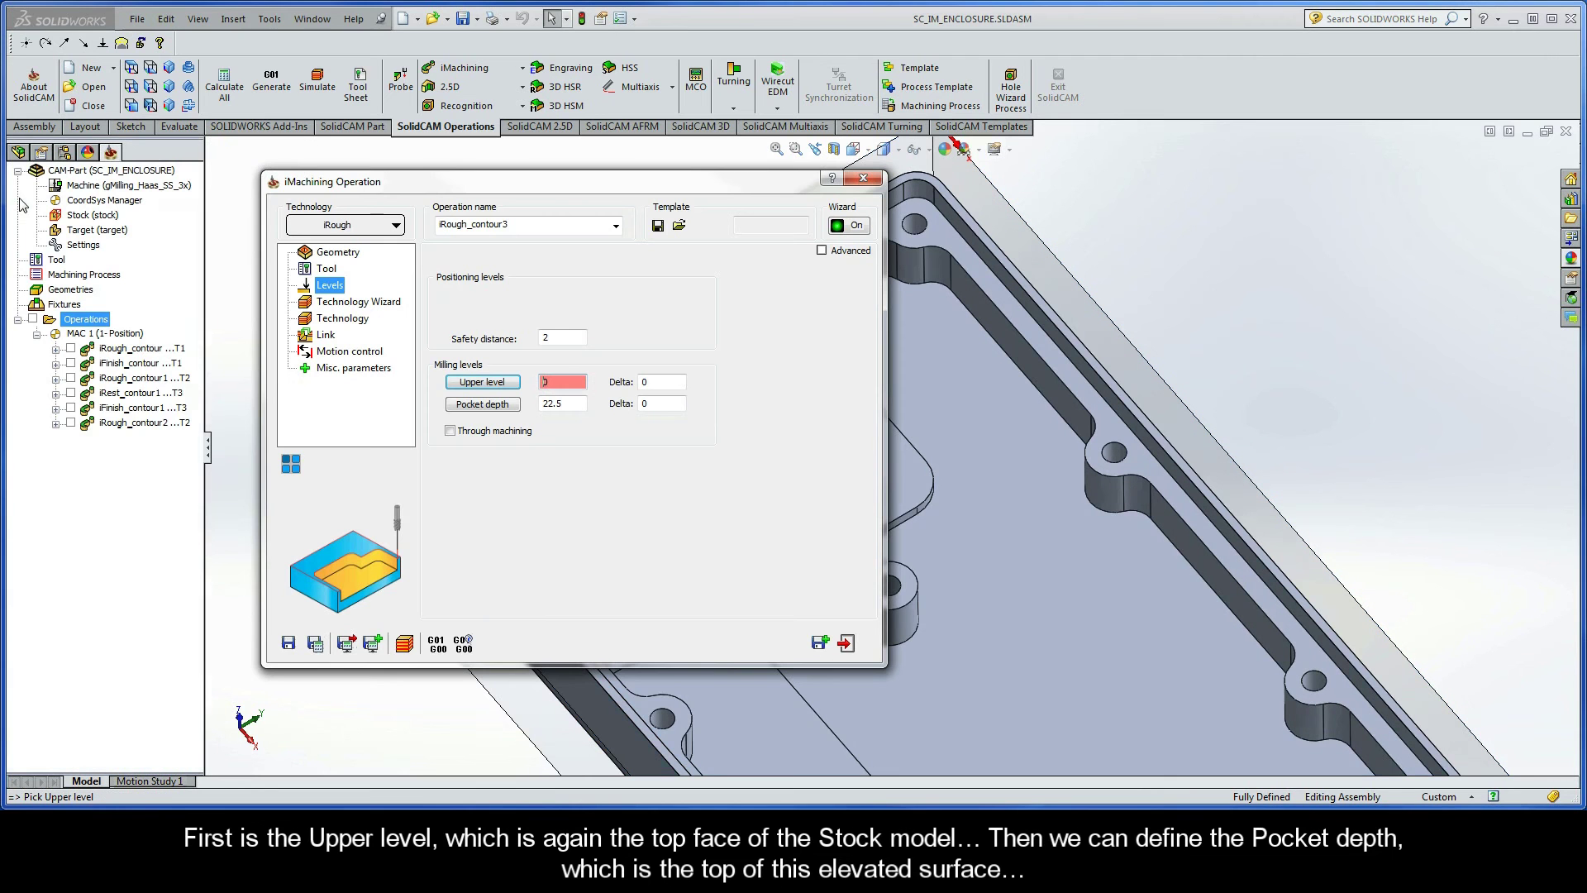
click(484, 405)
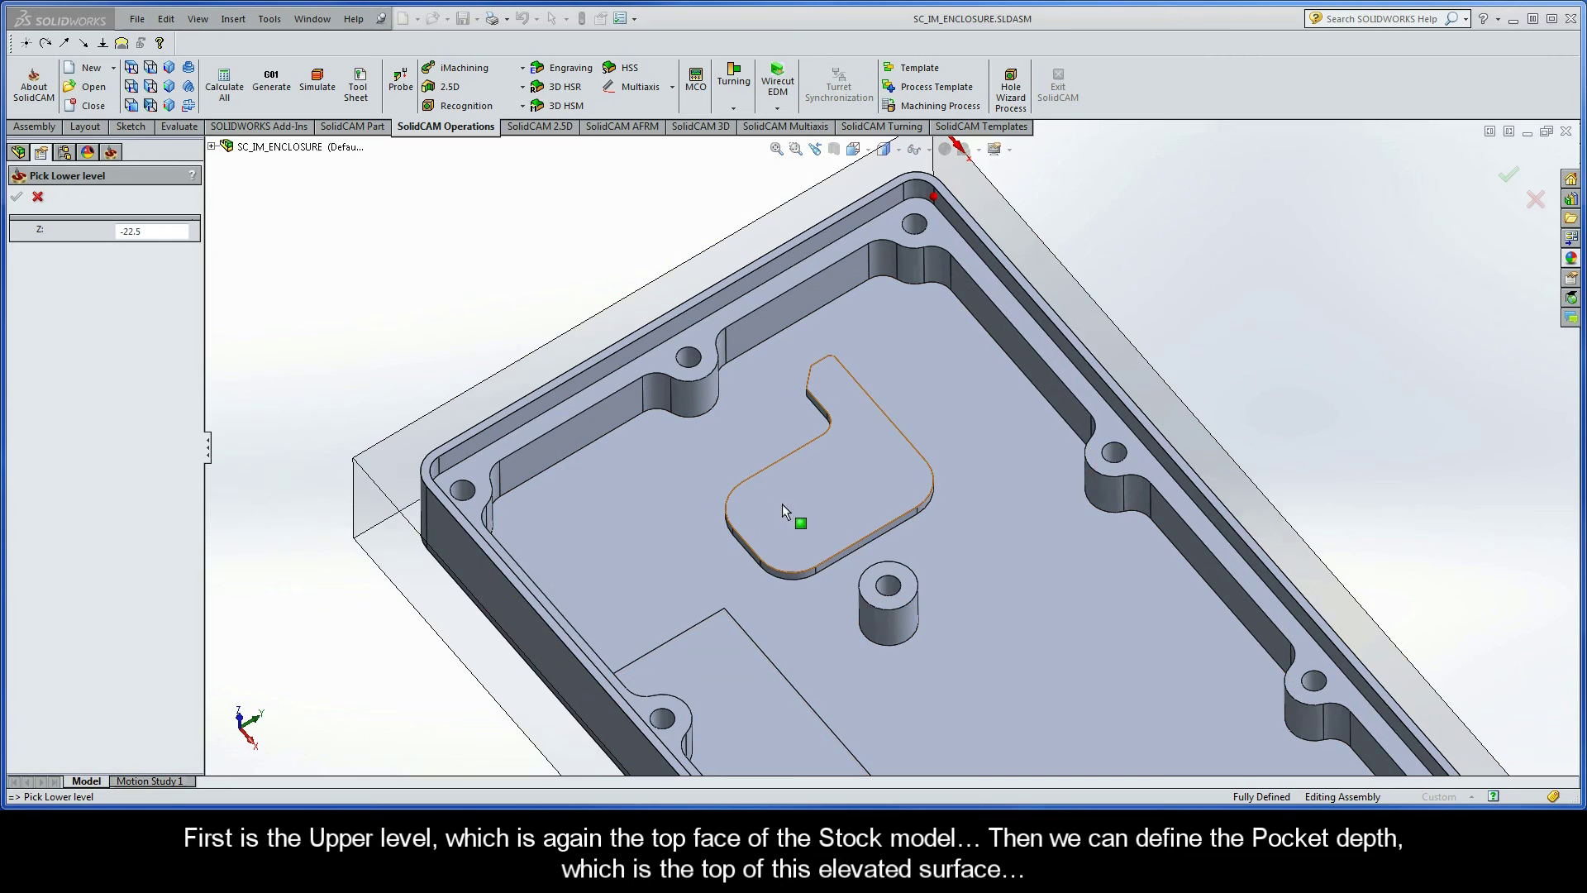
click(791, 503)
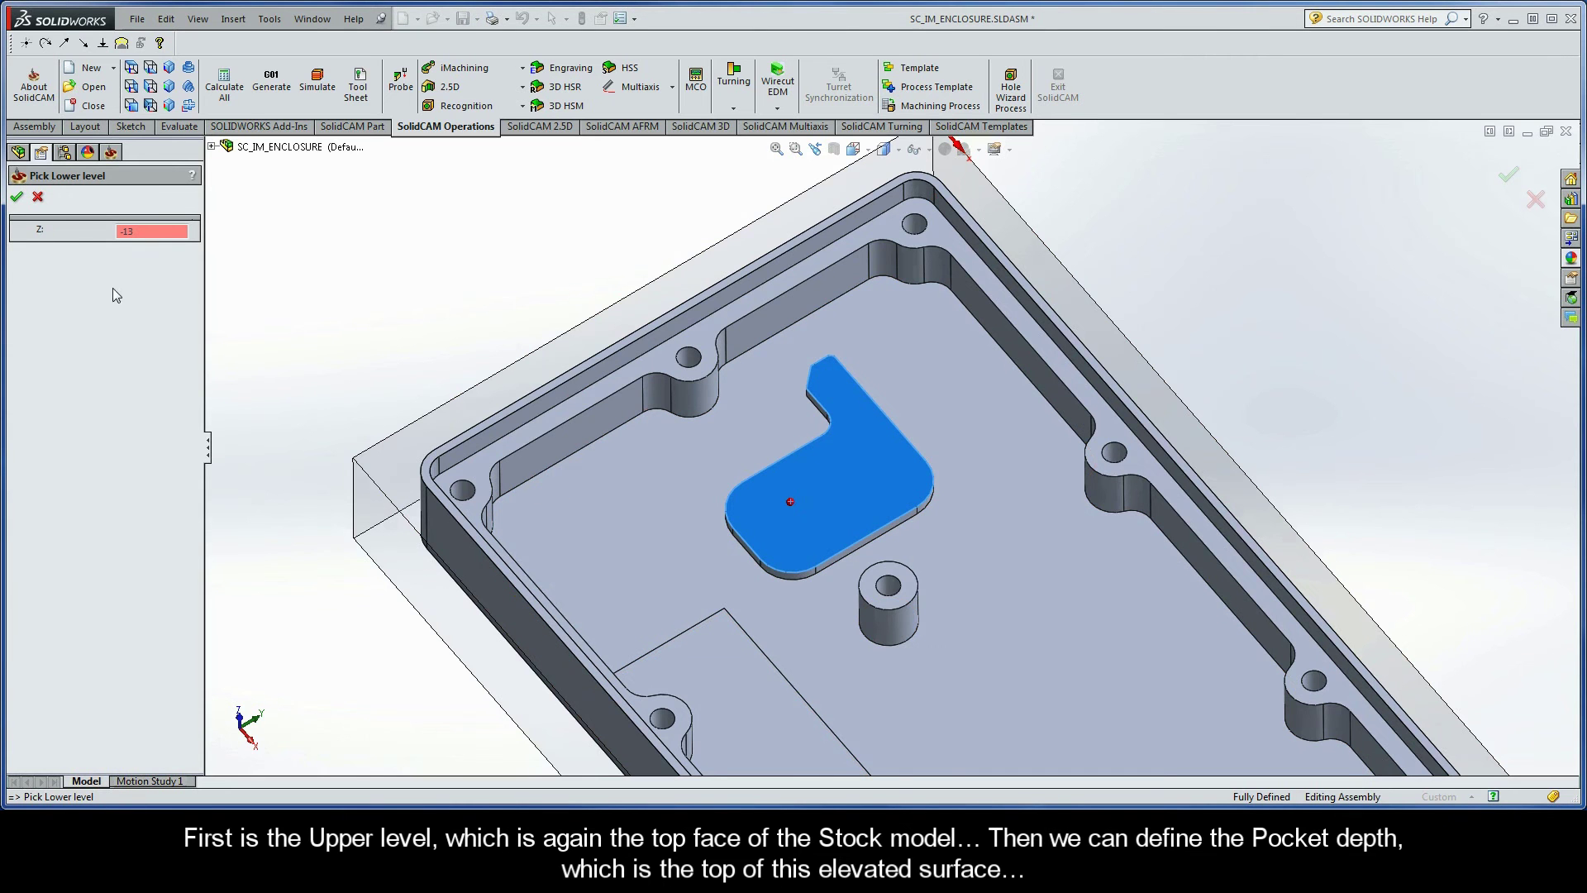
click(17, 198)
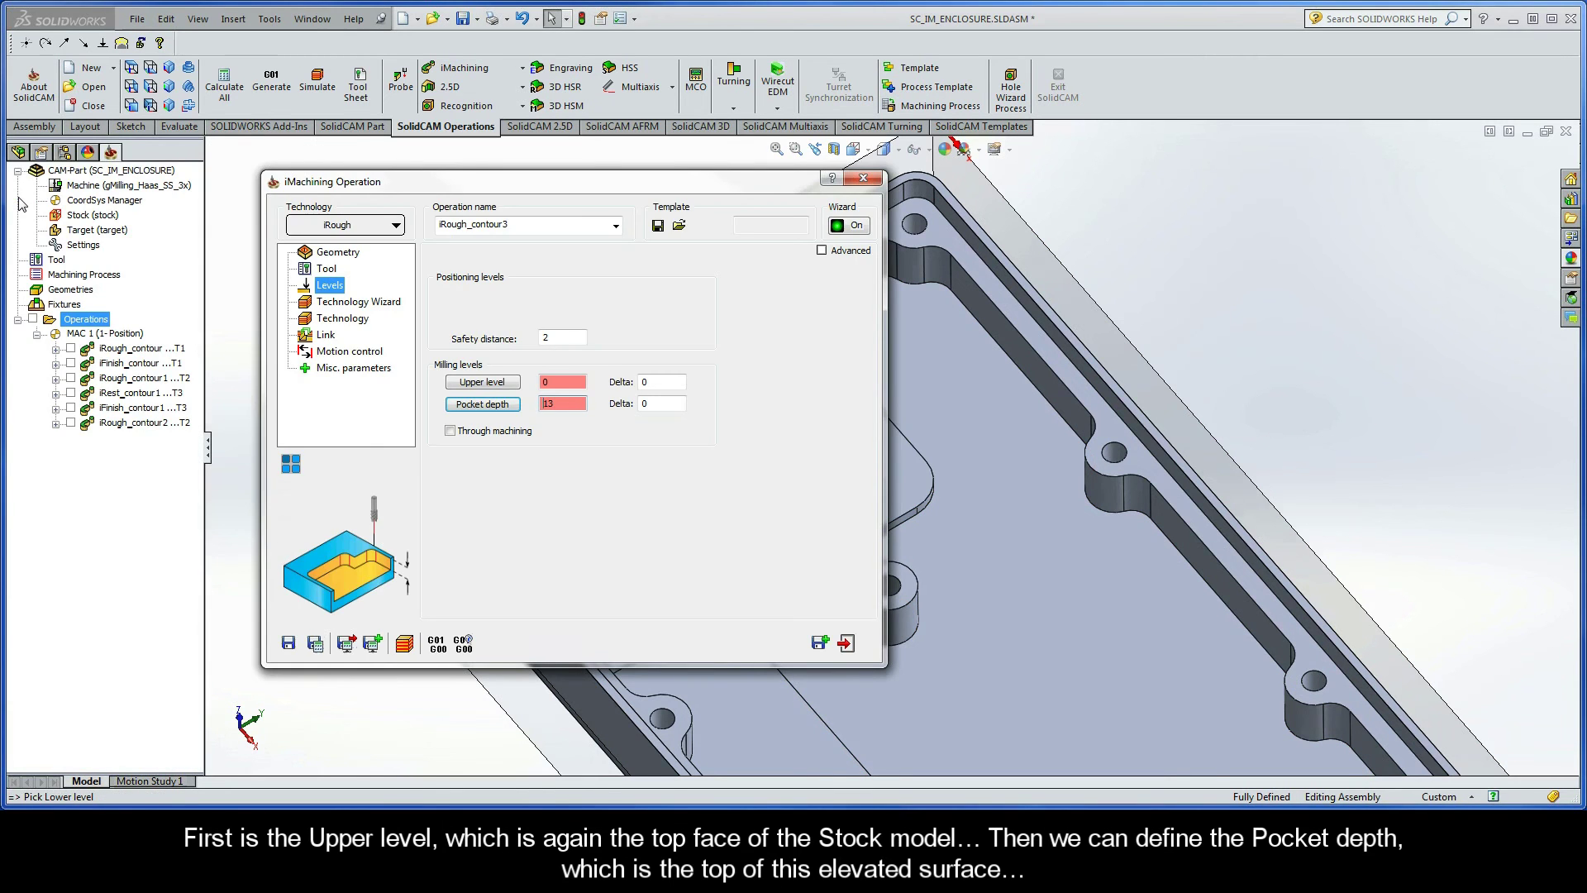
Check the Technology Wizard's result against the 13 mm depth end mill model in the DepthPicture view, then restore its Default configuration
click(348, 305)
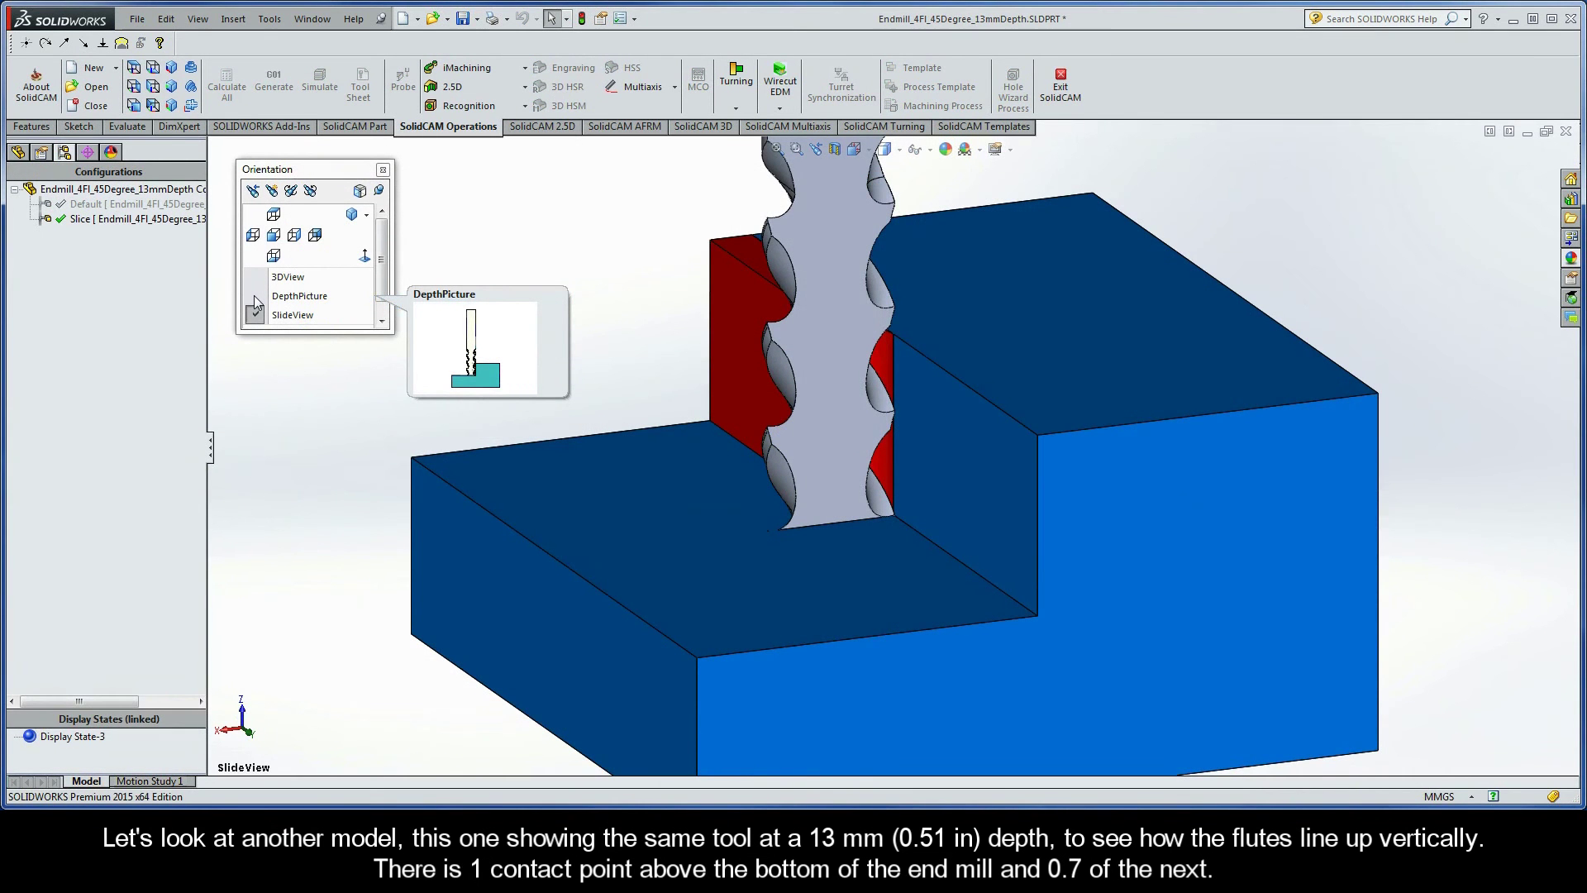
click(256, 300)
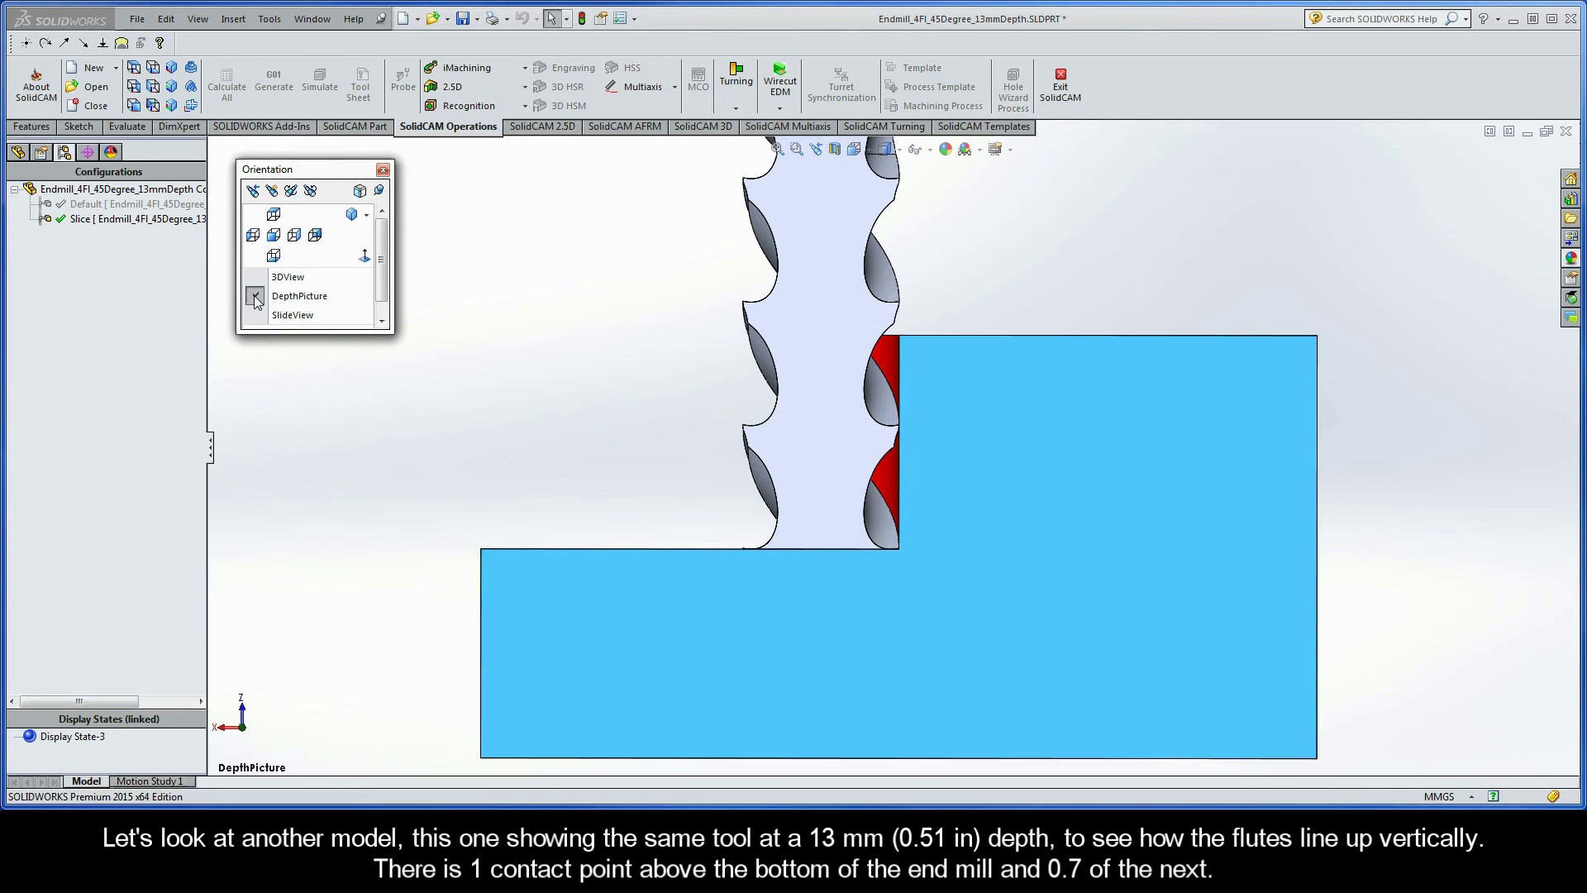
double_click(192, 204)
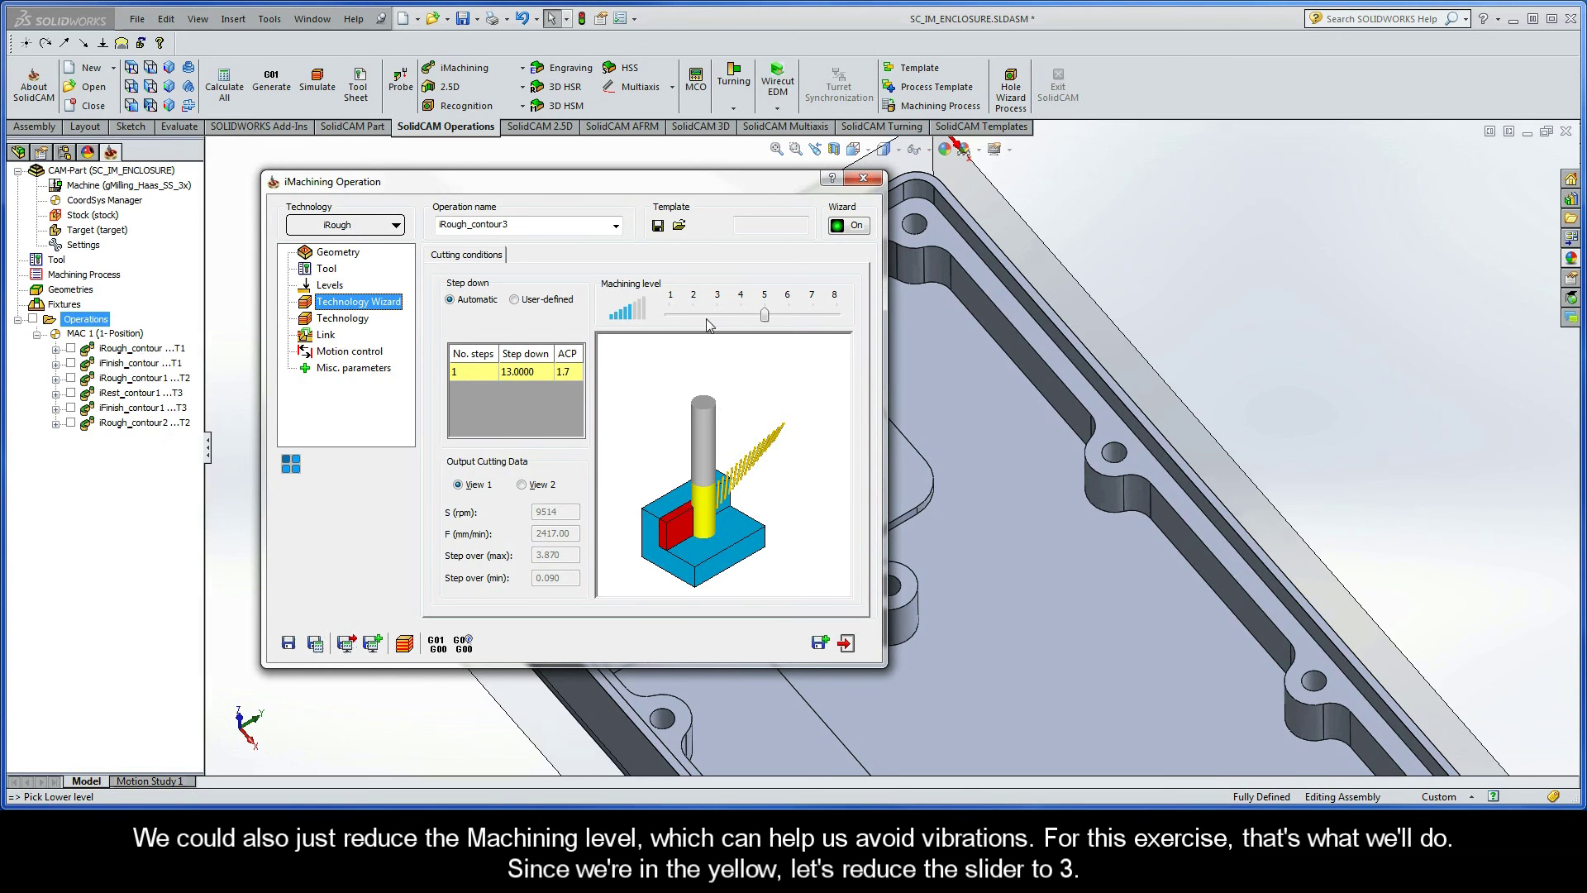
Reduce the machining level to 3, save and calculate the roughing operation, and close its definition
click(765, 316)
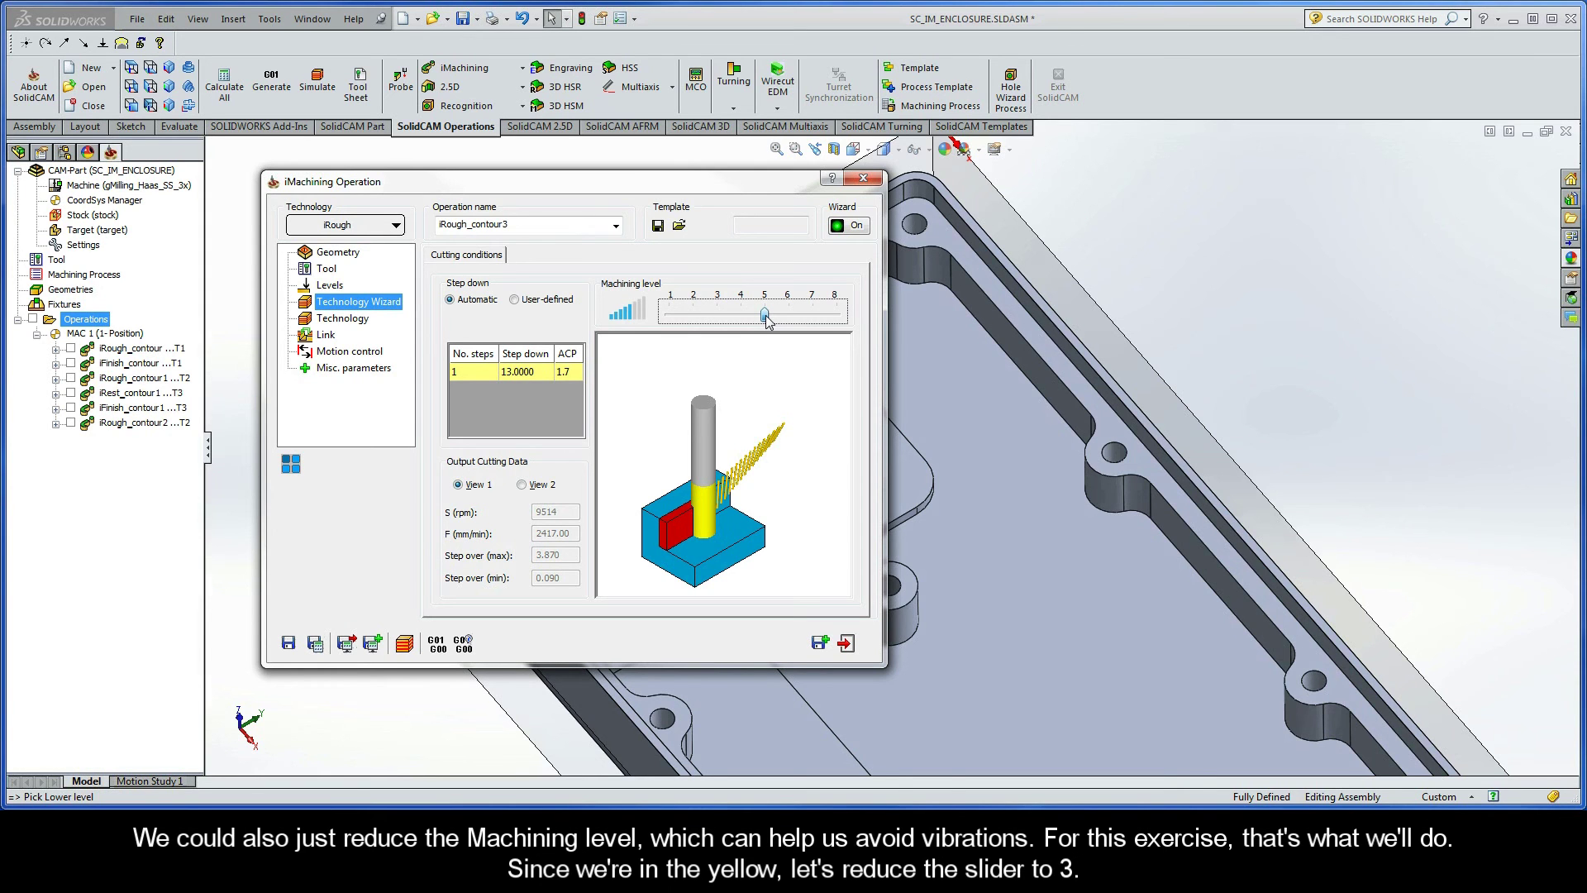
drag(767, 321, 719, 319)
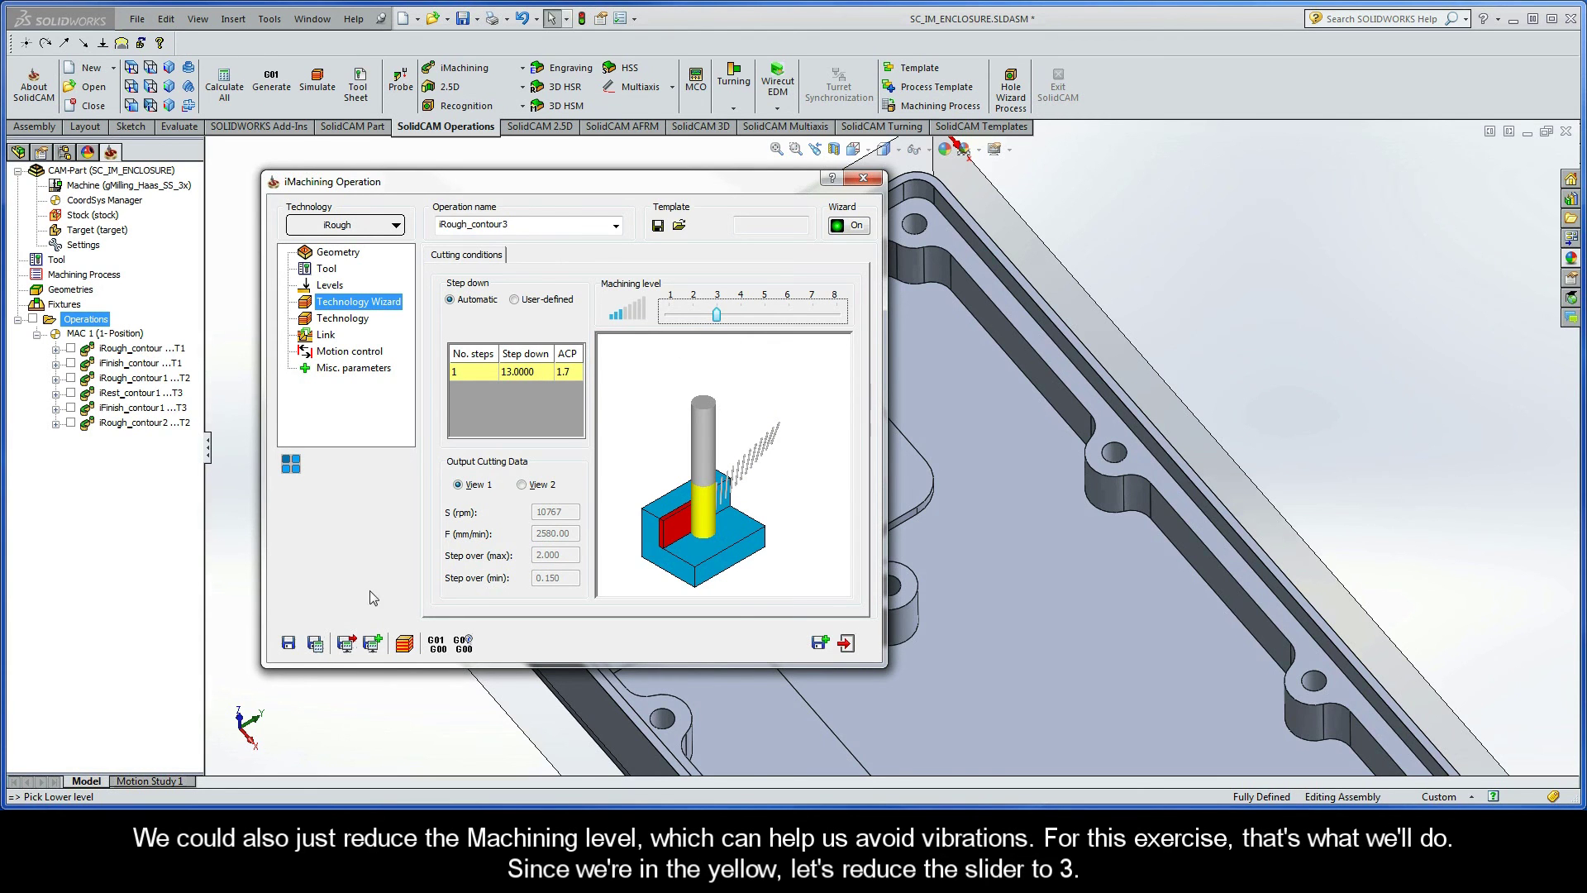
click(315, 645)
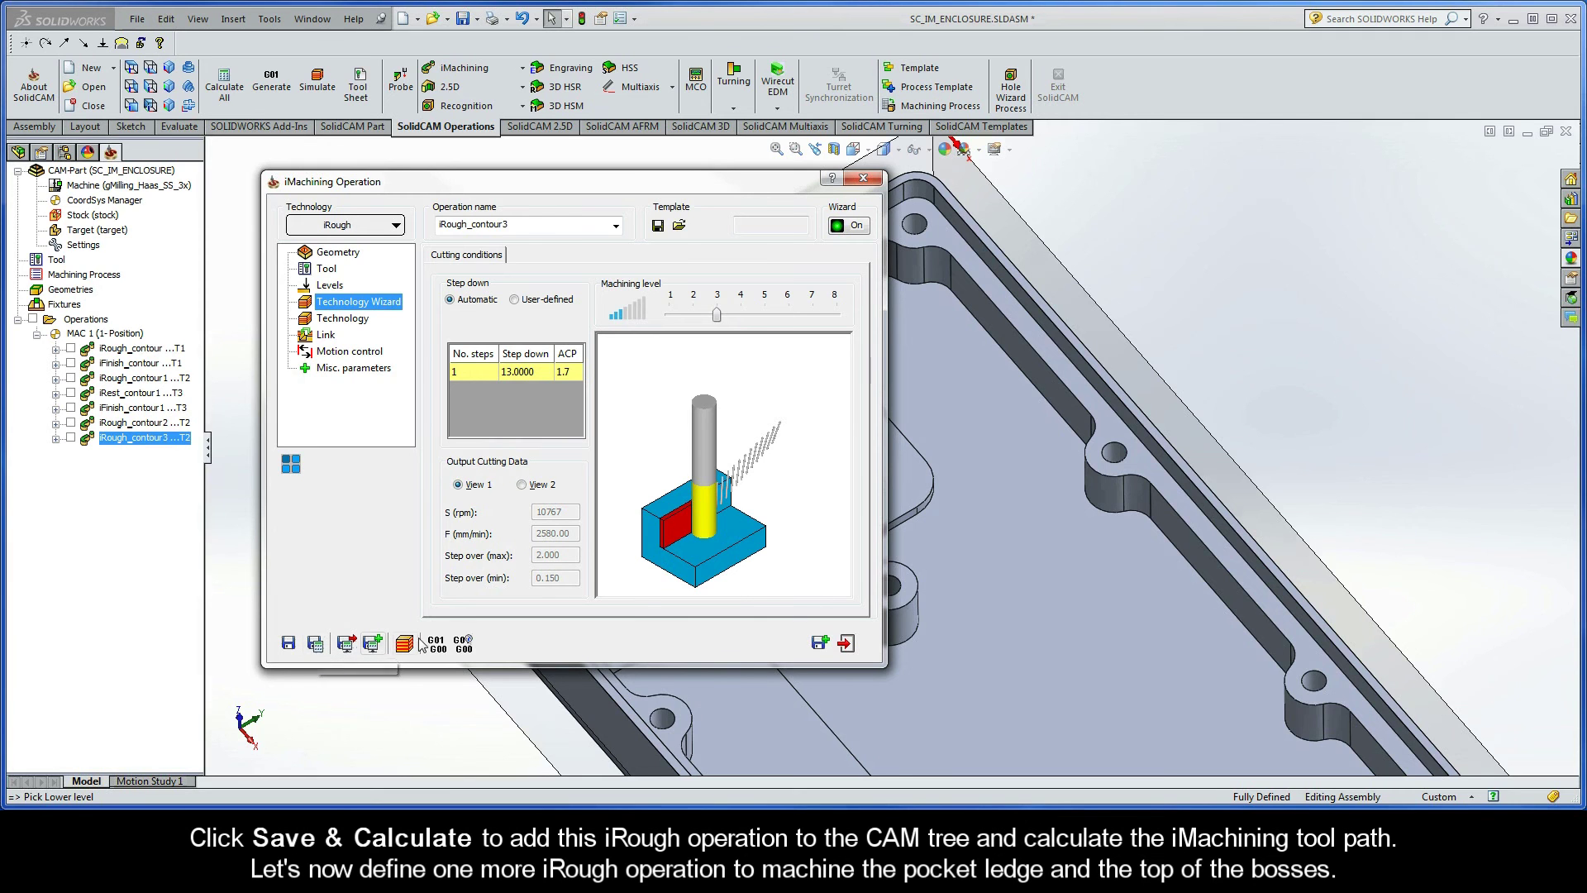
click(845, 644)
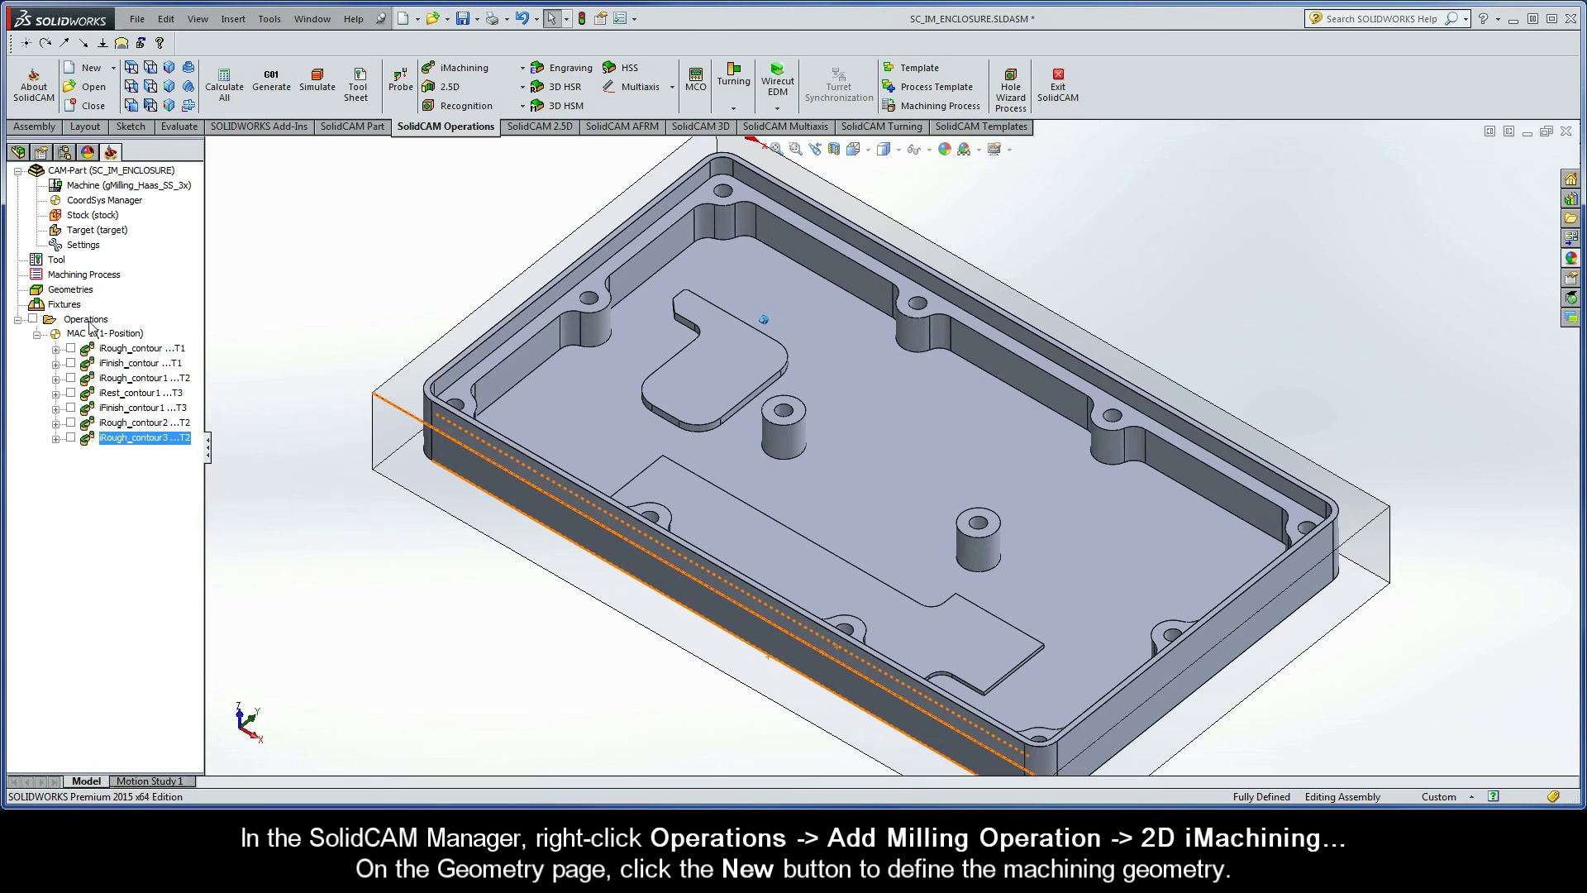
Add another 2D iMachining roughing operation and start a new geometry for the pocket ledge and boss tops
right_click(91, 325)
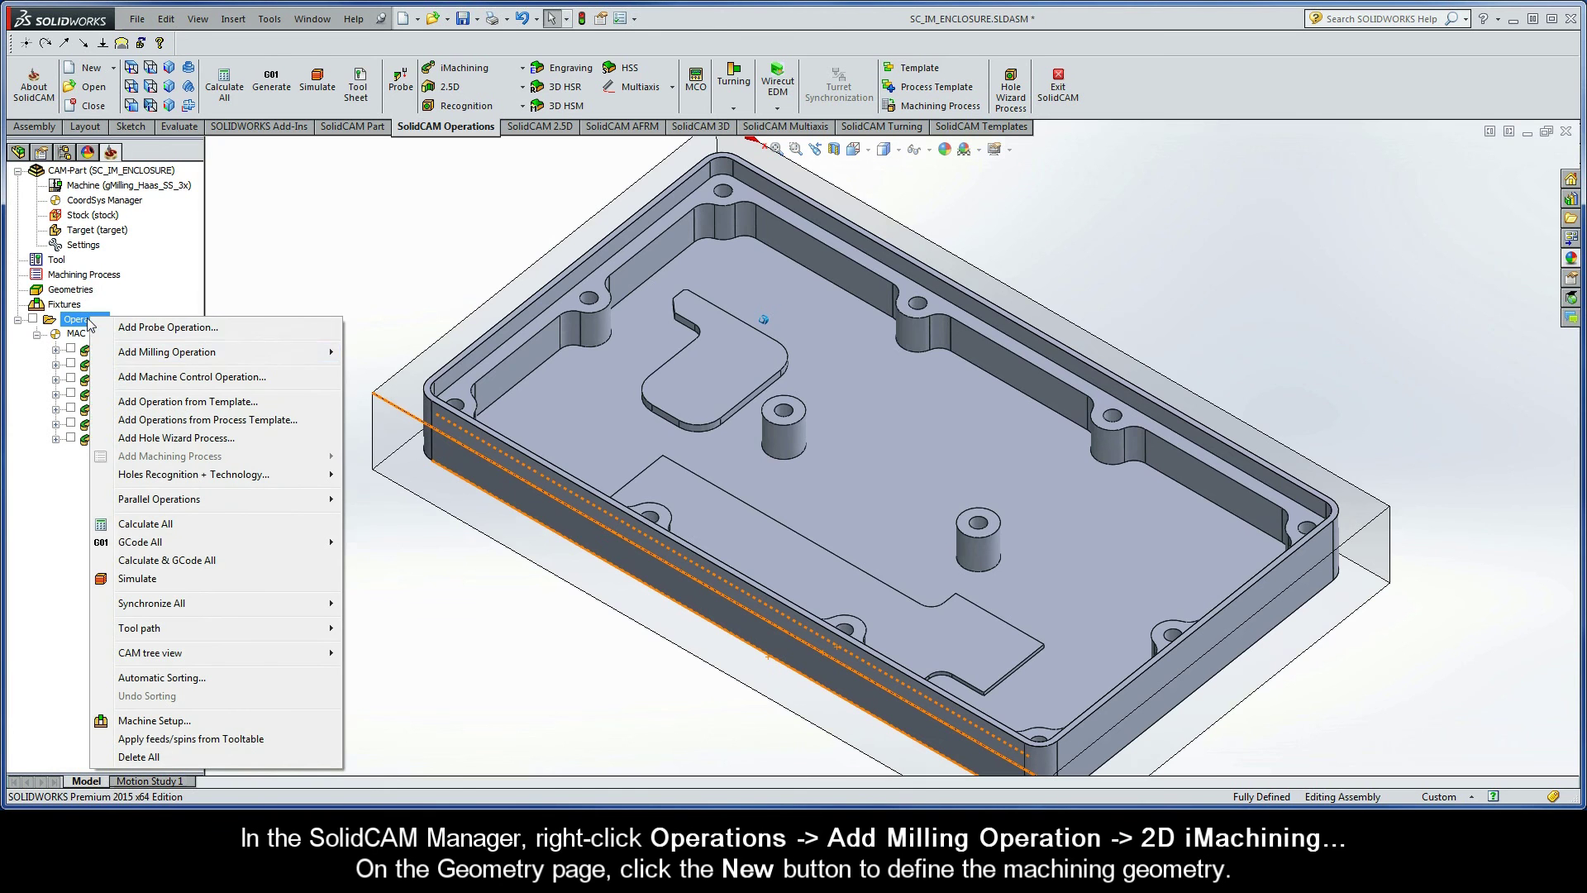
mouse_move(192, 354)
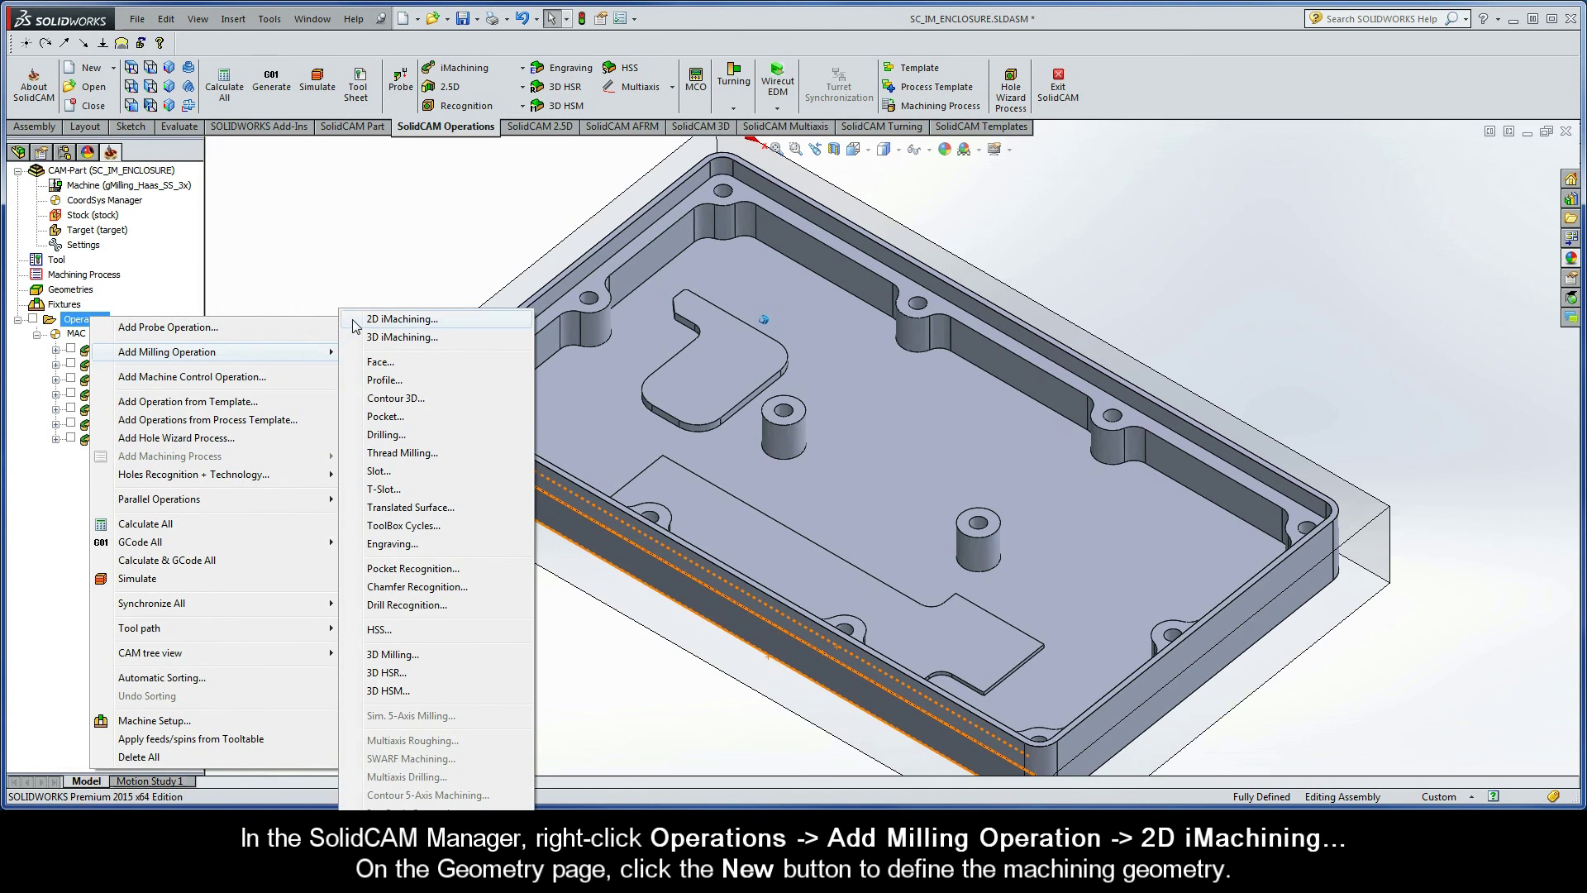
click(435, 321)
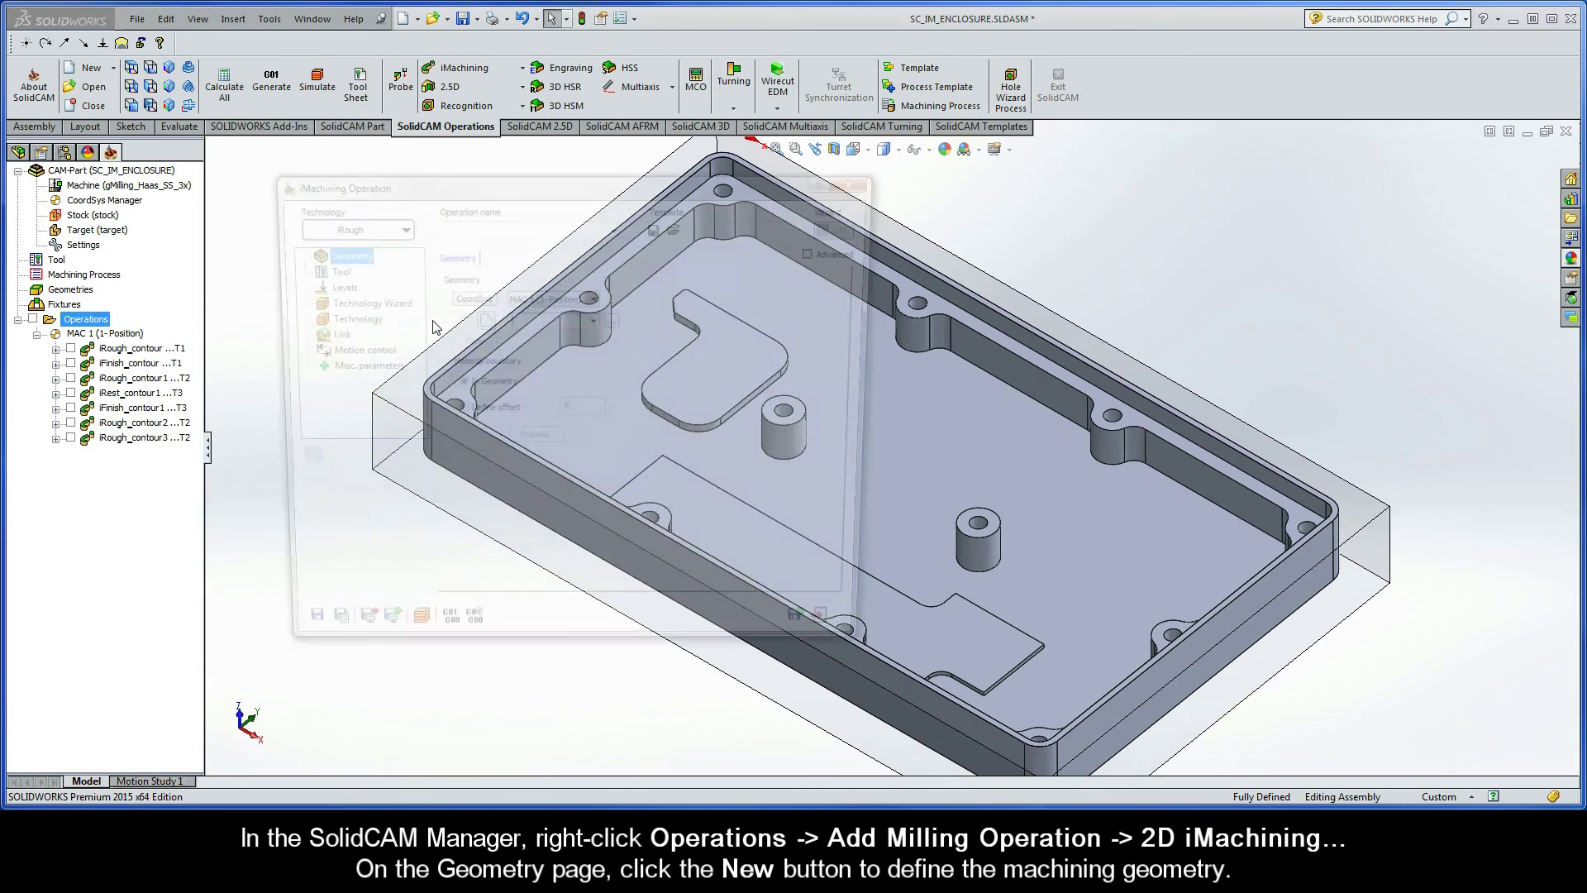
click(483, 322)
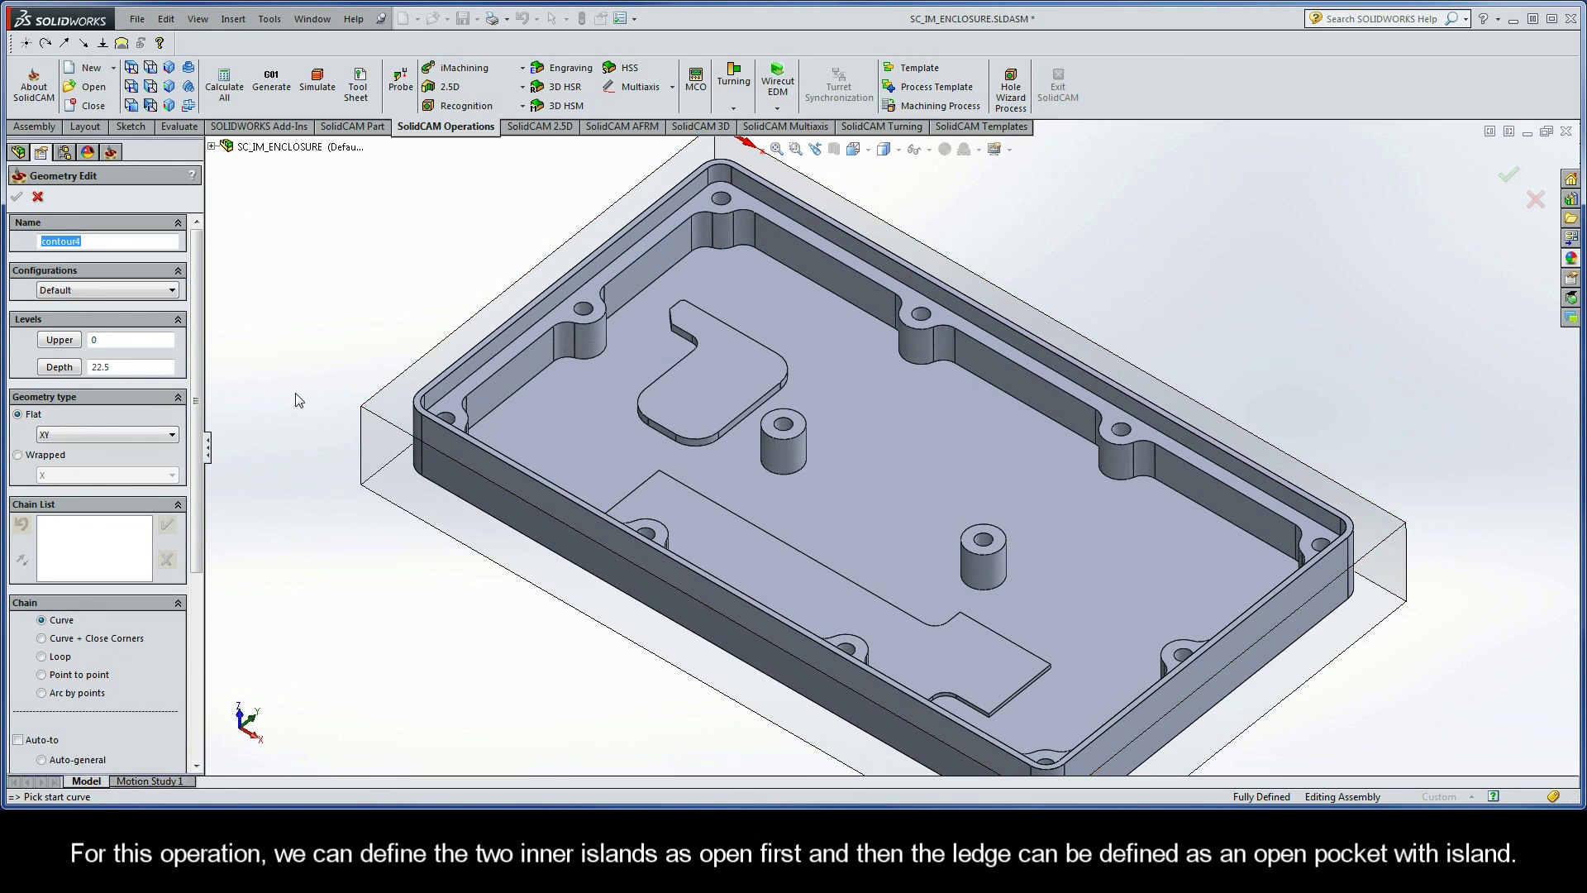
Add the top outer edges of the two round bosses inside the pocket as separate closed chains
drag(200, 391, 210, 496)
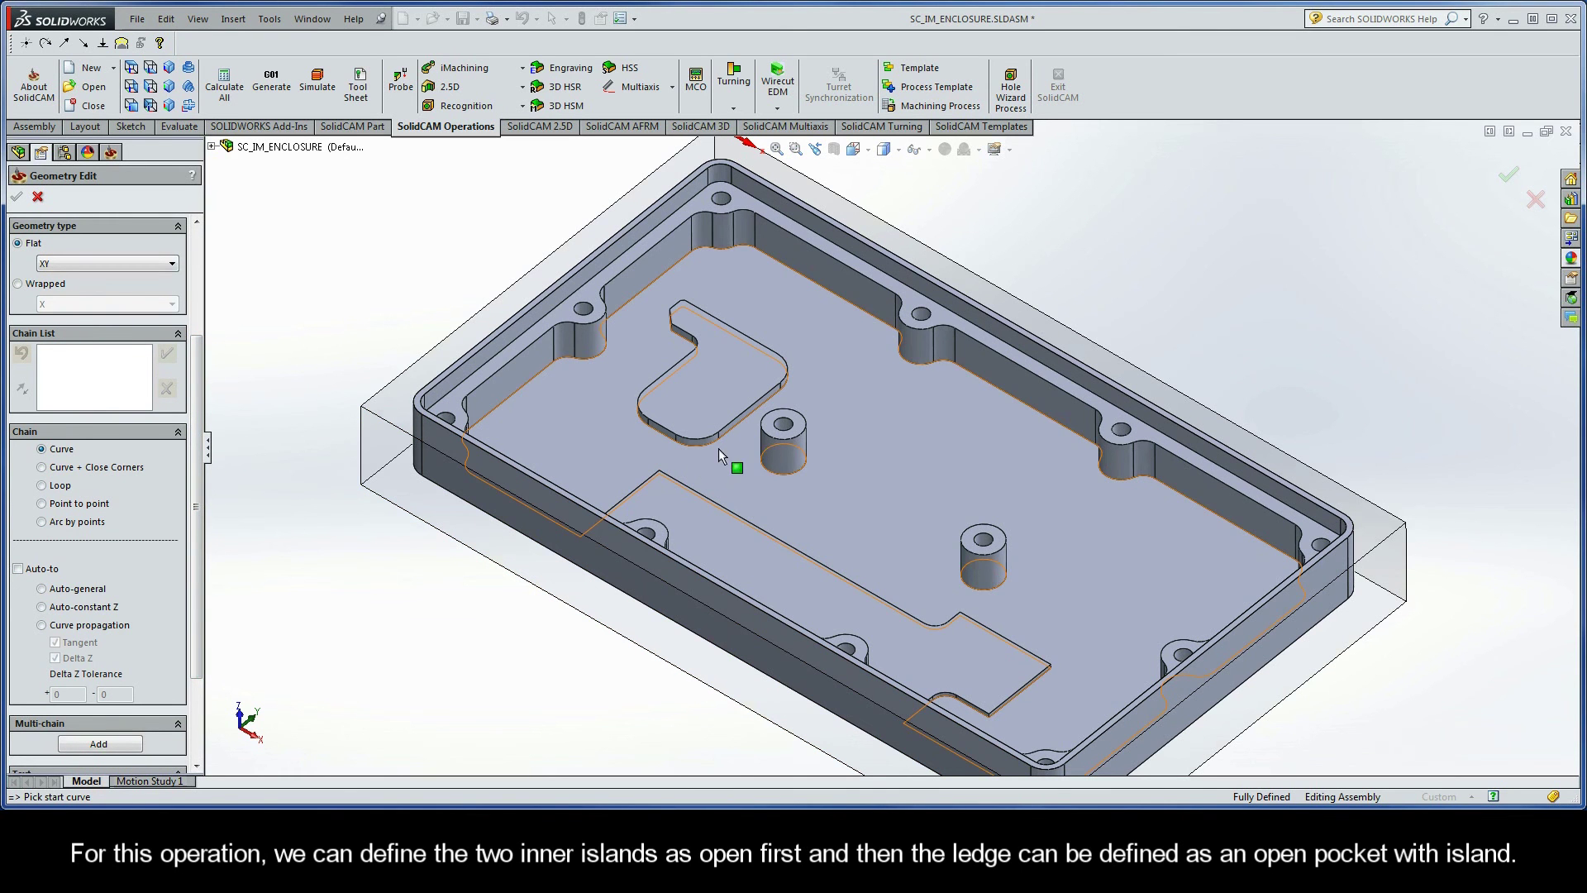
click(764, 426)
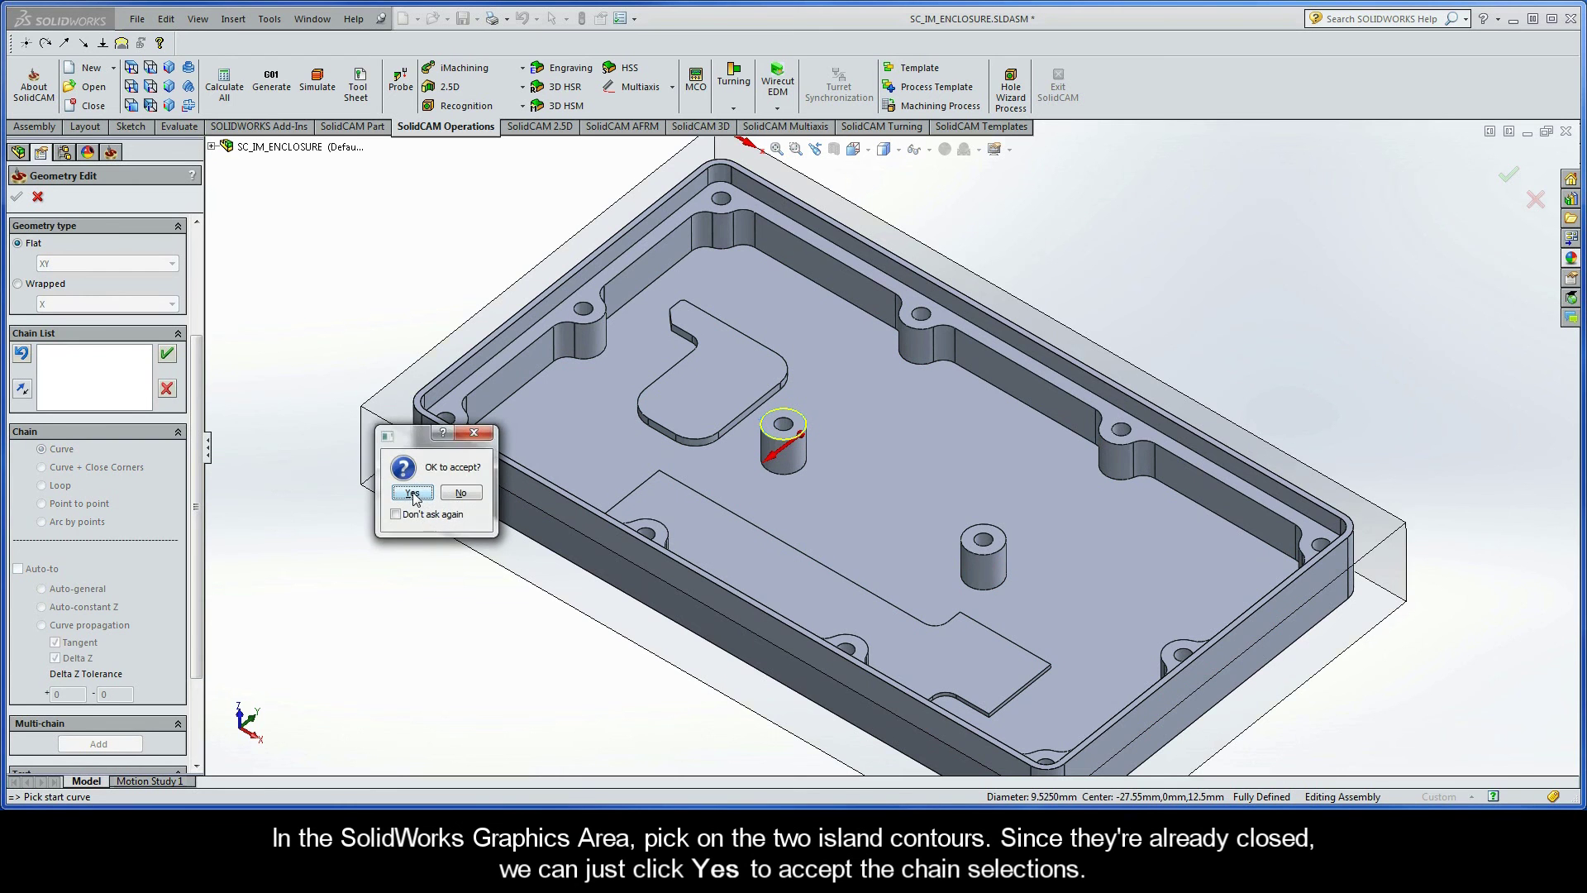
click(413, 494)
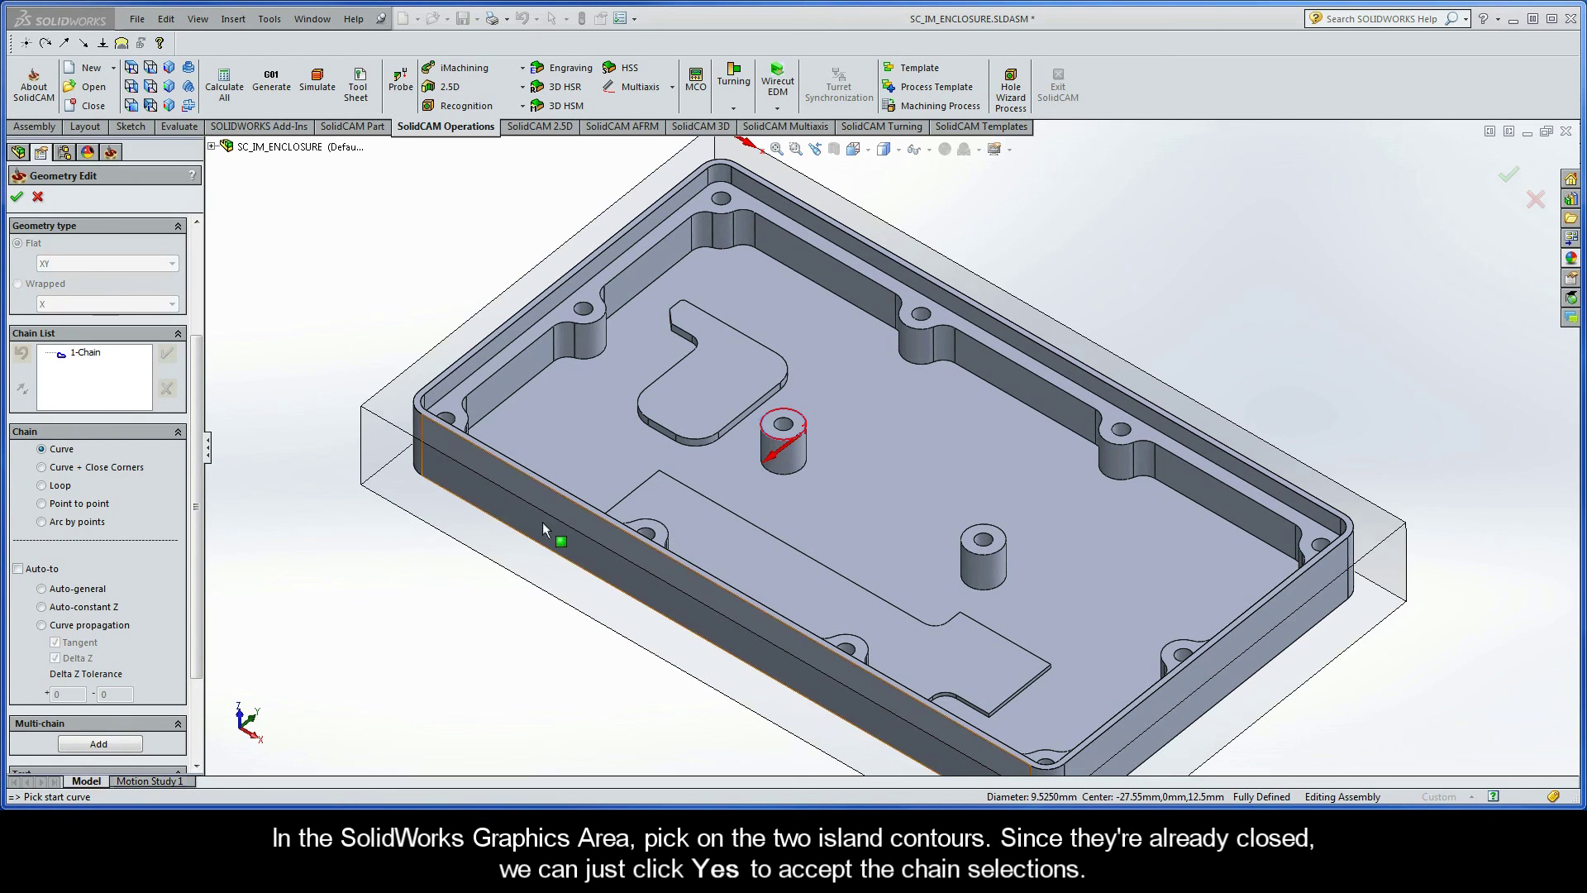
click(957, 534)
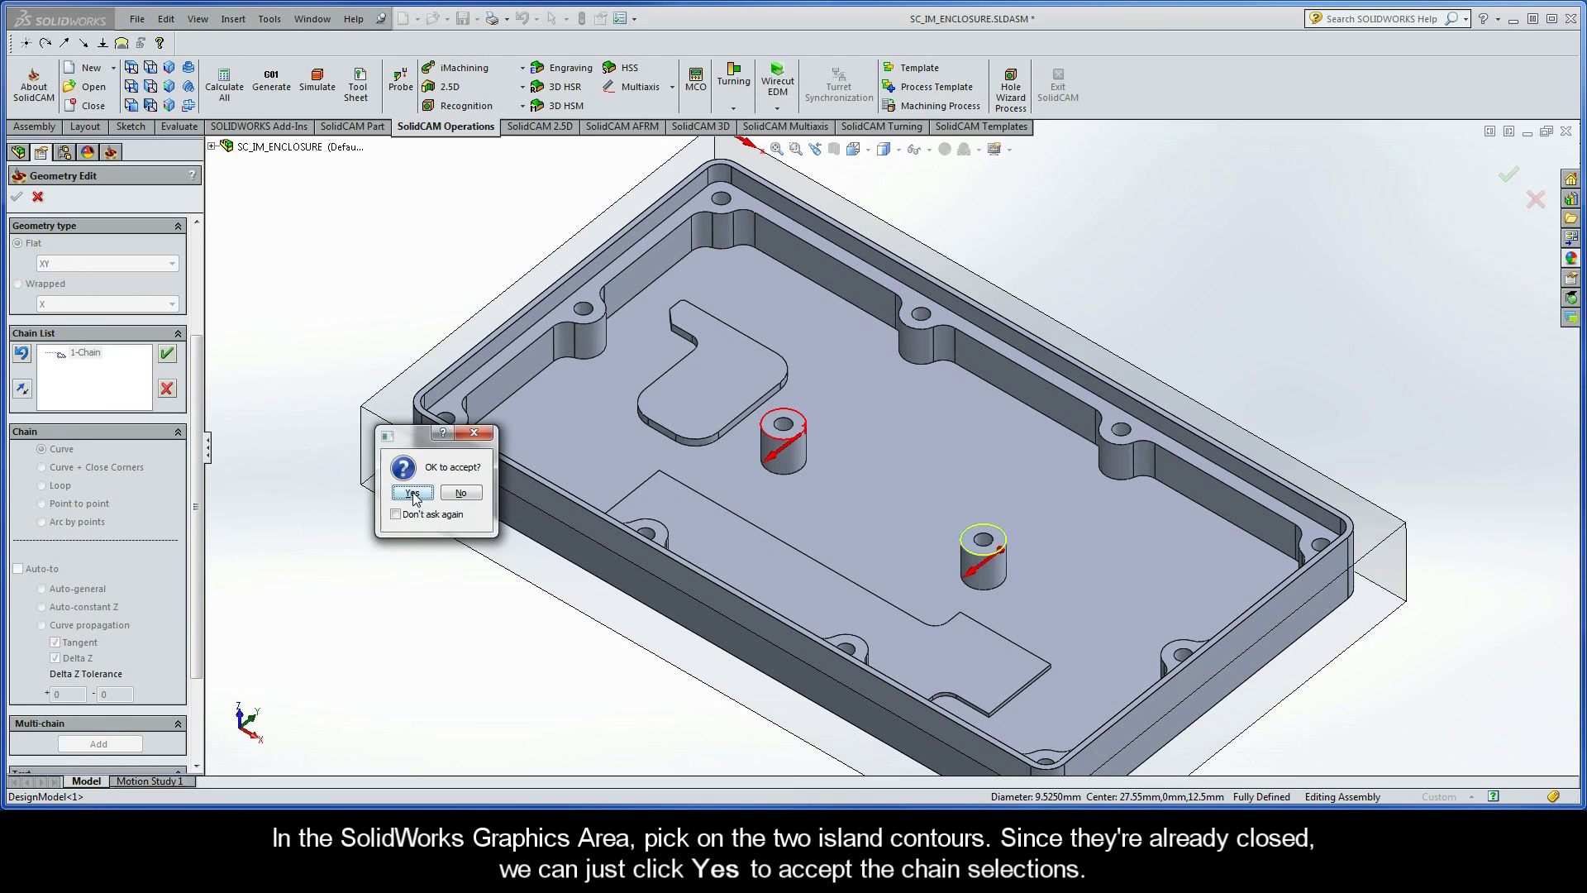
click(411, 493)
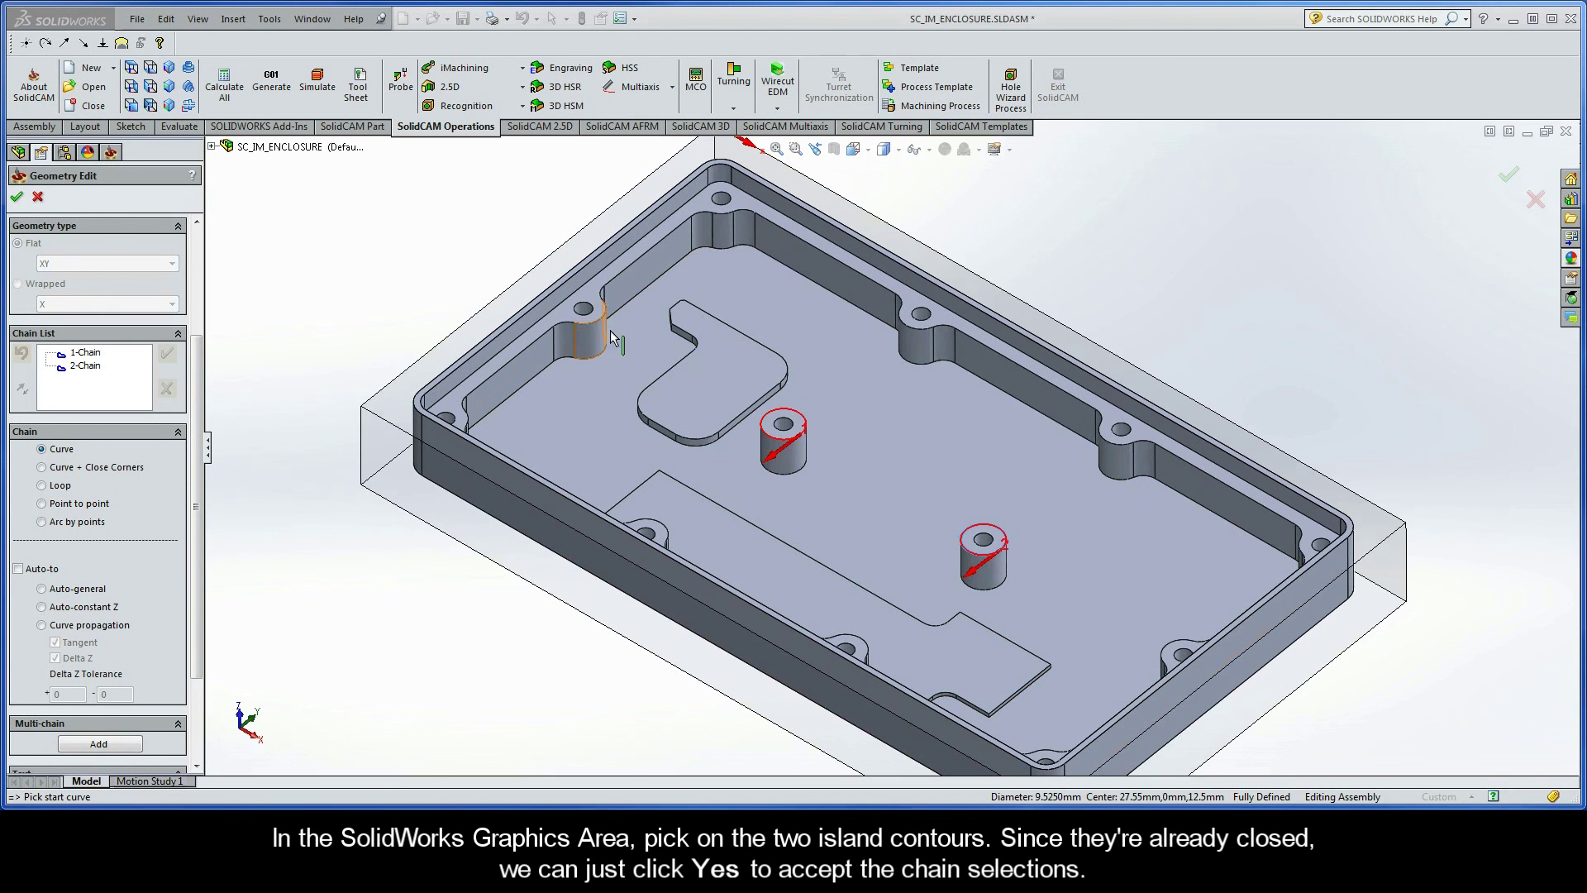
Add the pocket ledge's inner contour and its contour along the outer wall as two chains, closing each with Auto-constant Z
click(674, 239)
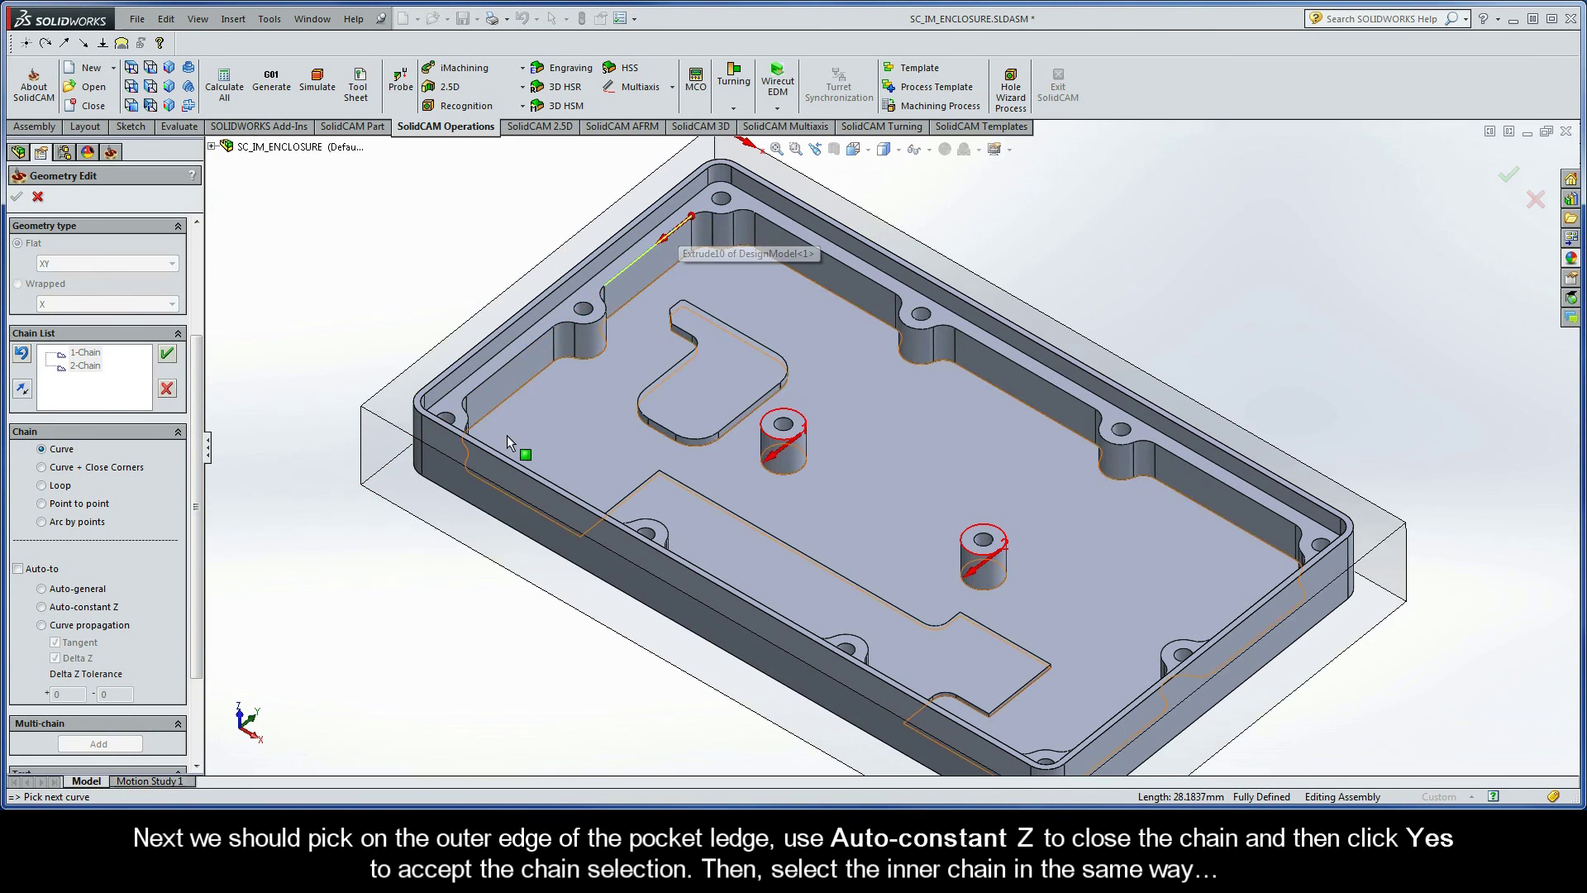
click(40, 606)
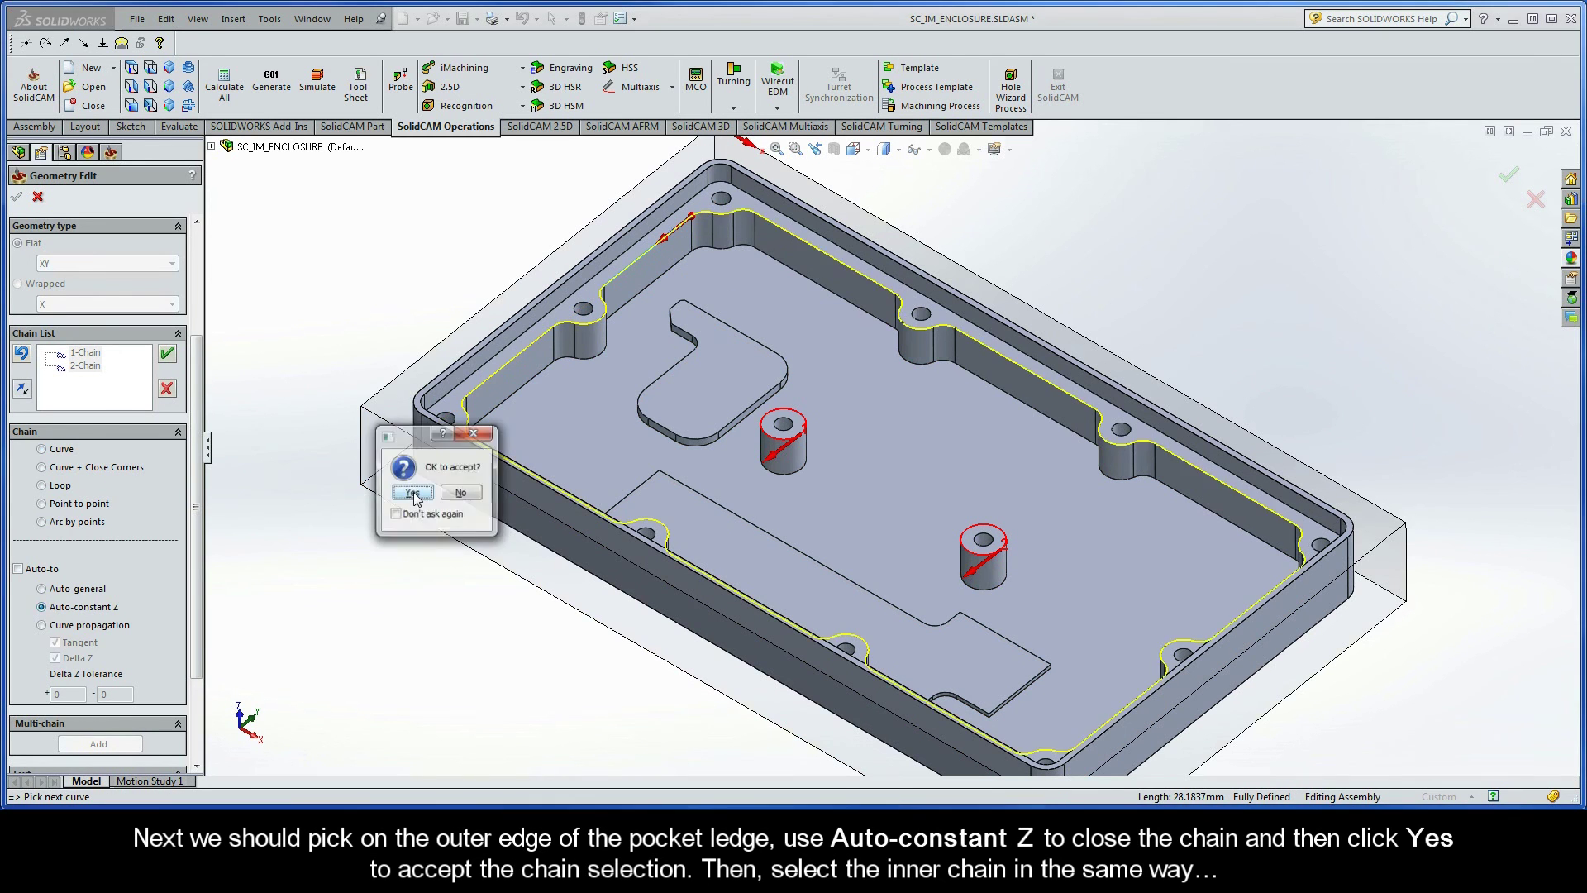
click(412, 493)
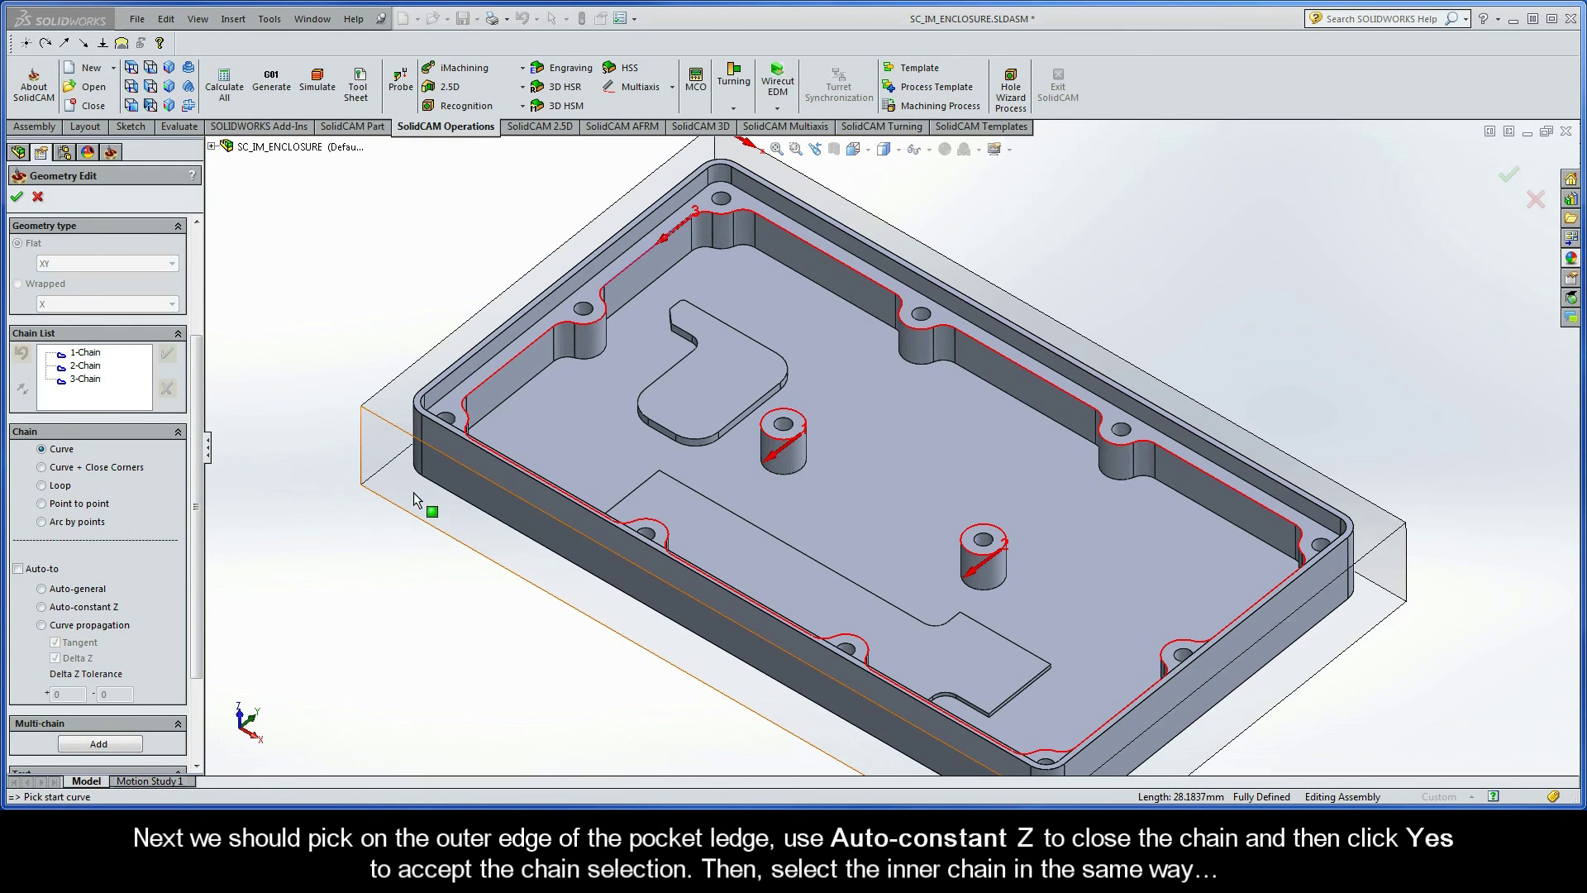
click(662, 231)
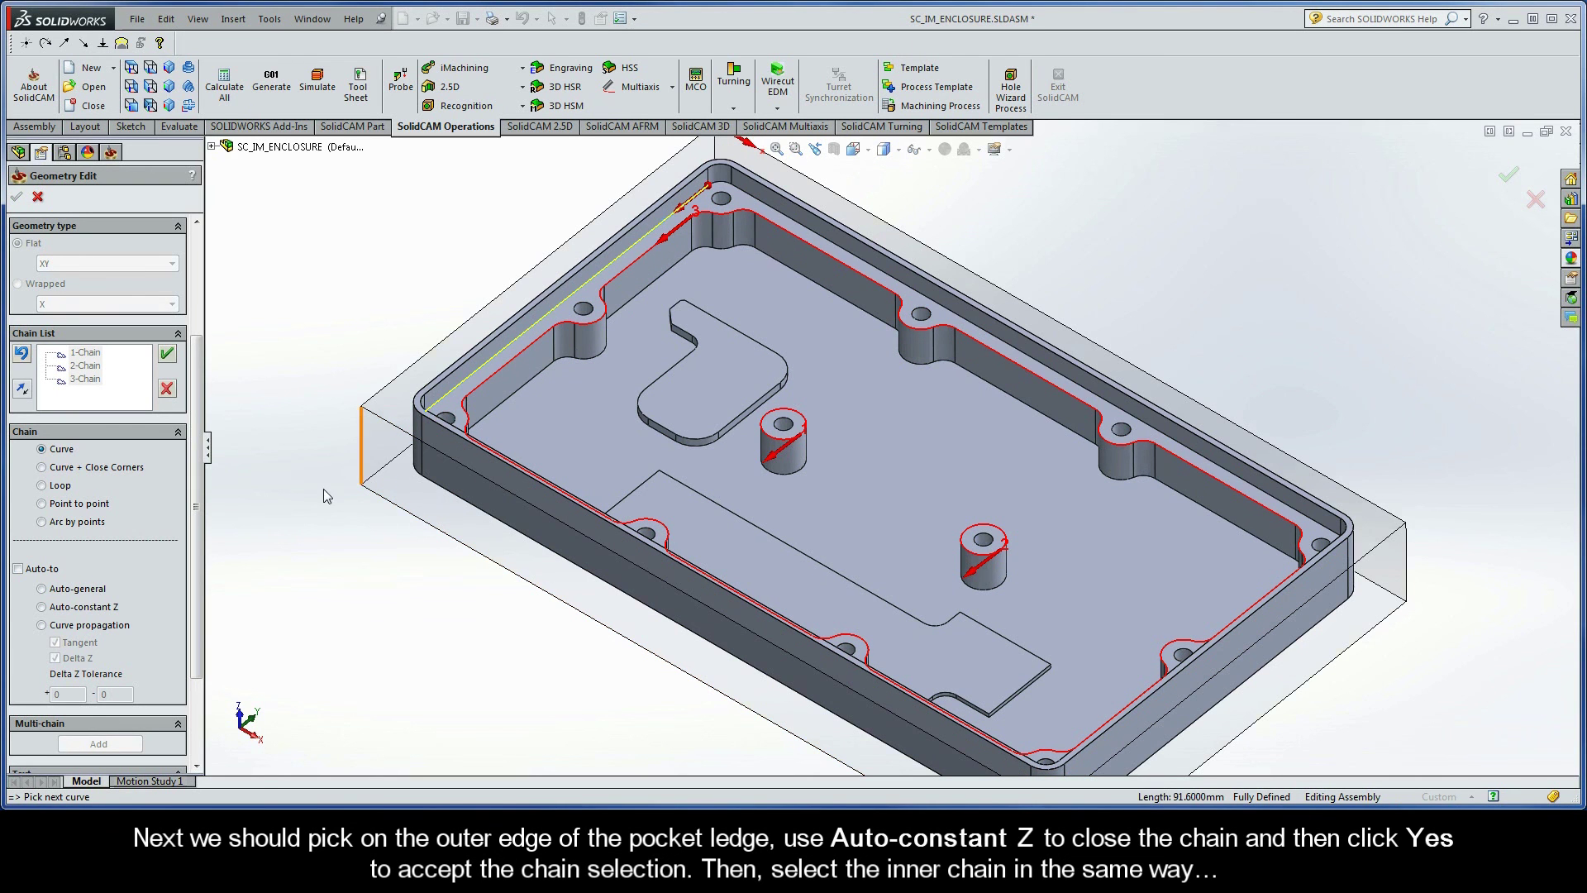
click(42, 608)
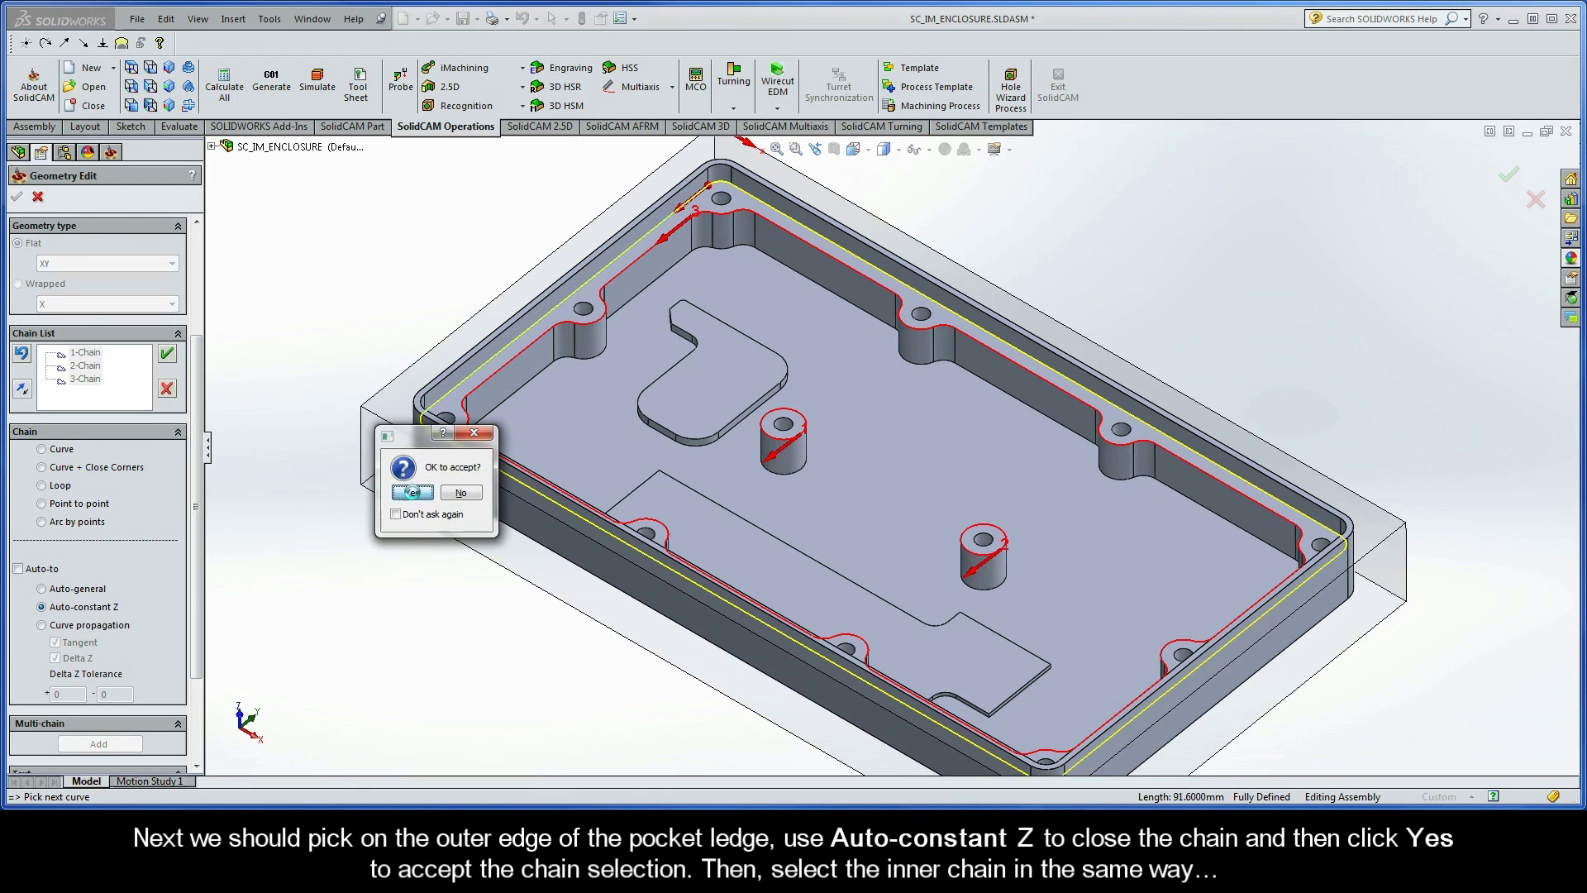
click(412, 494)
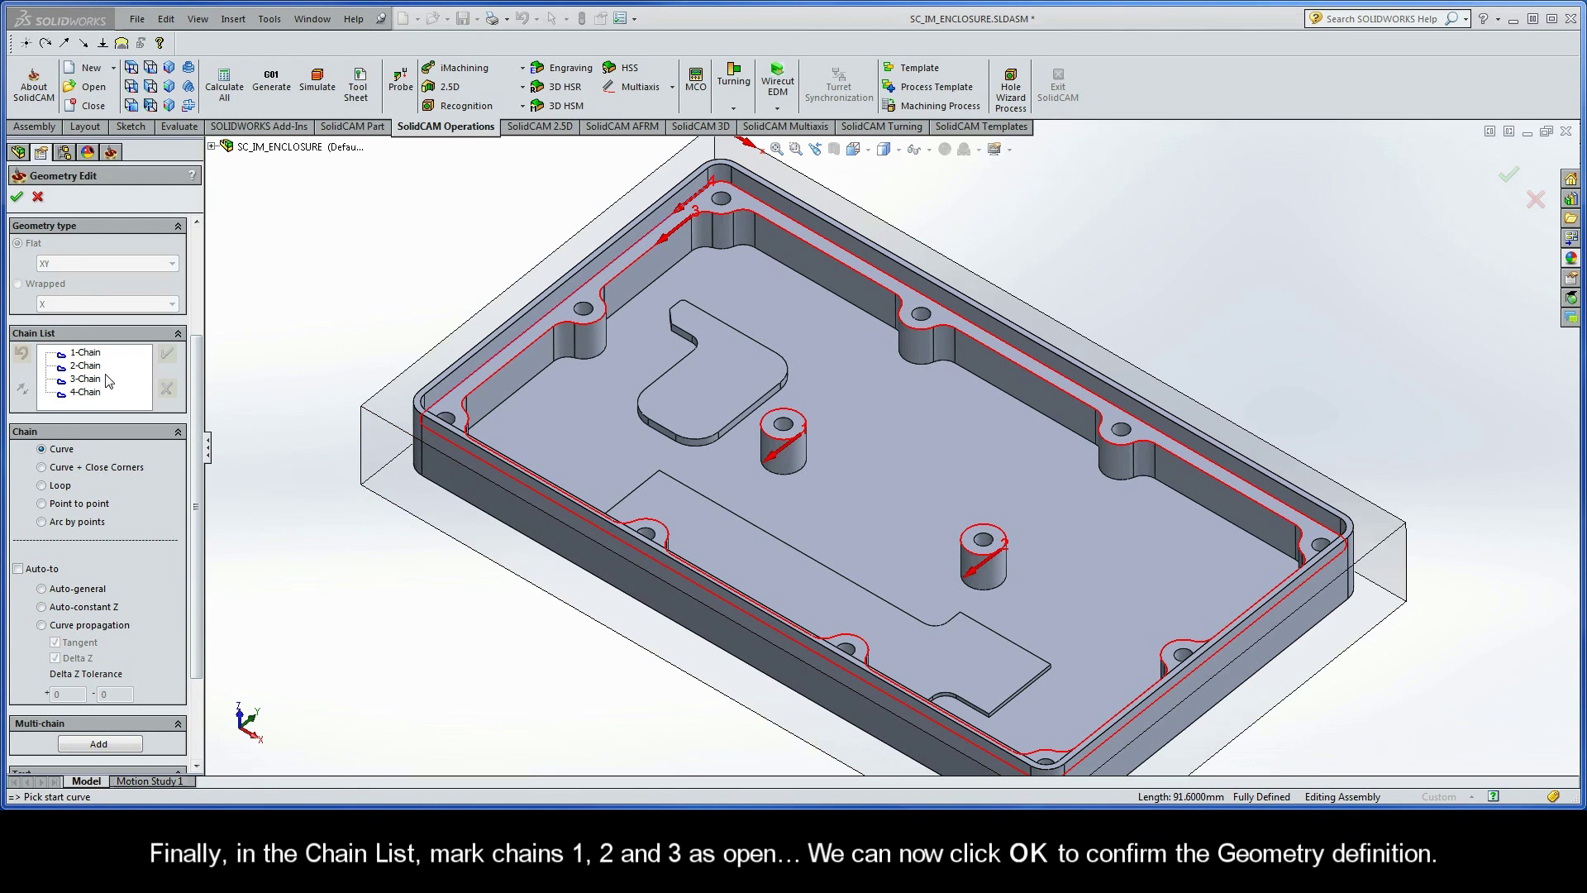
Mark chains 1, 2 and 3 as open and confirm the geometry definition
right_click(87, 355)
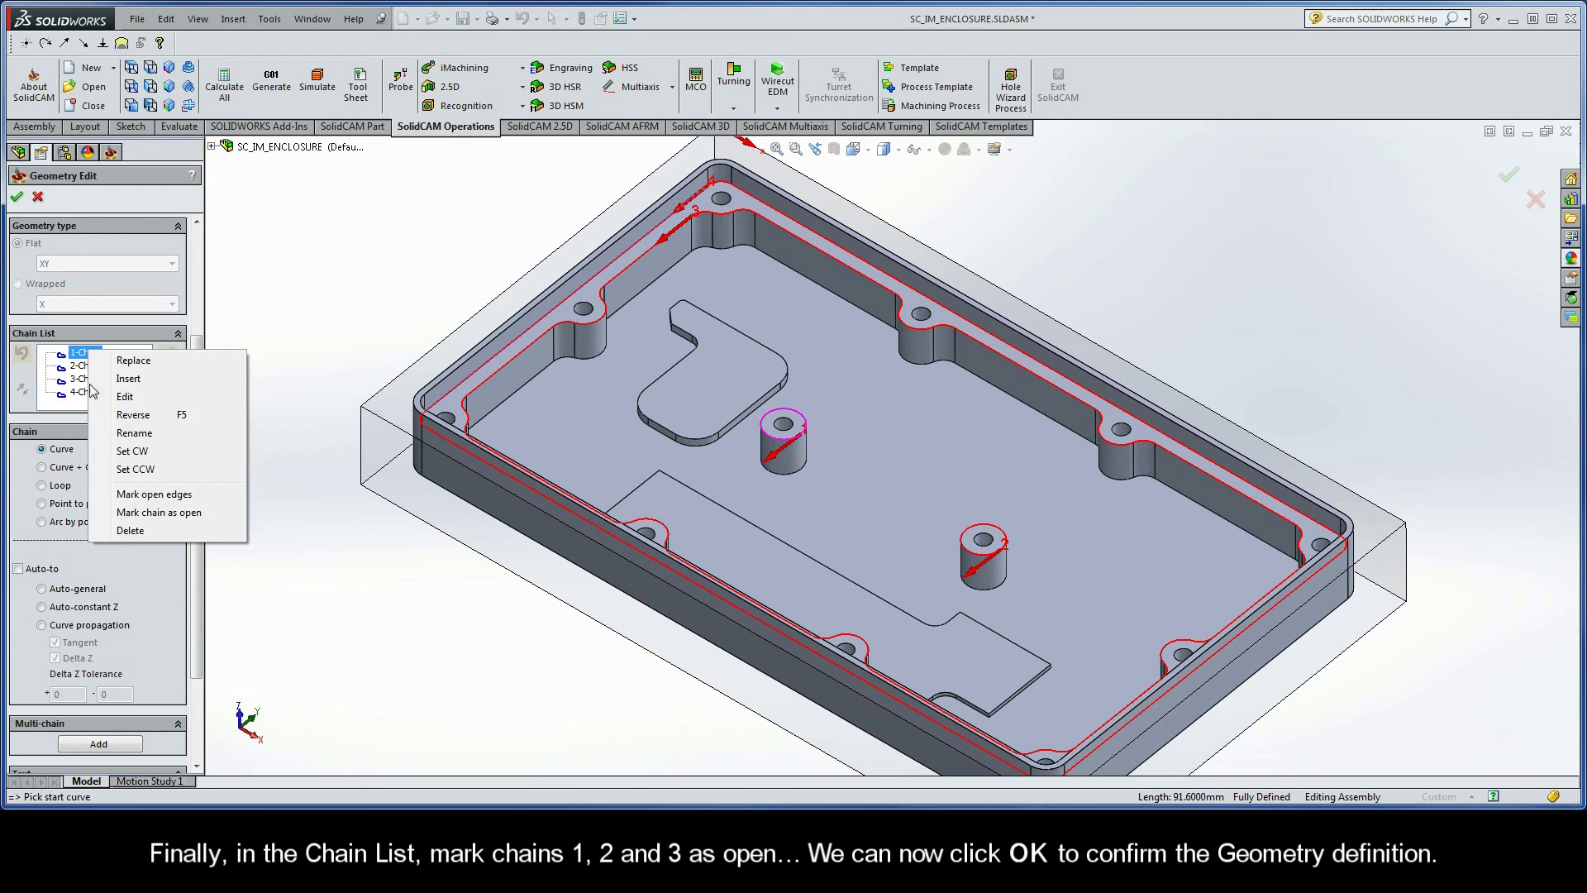
click(109, 514)
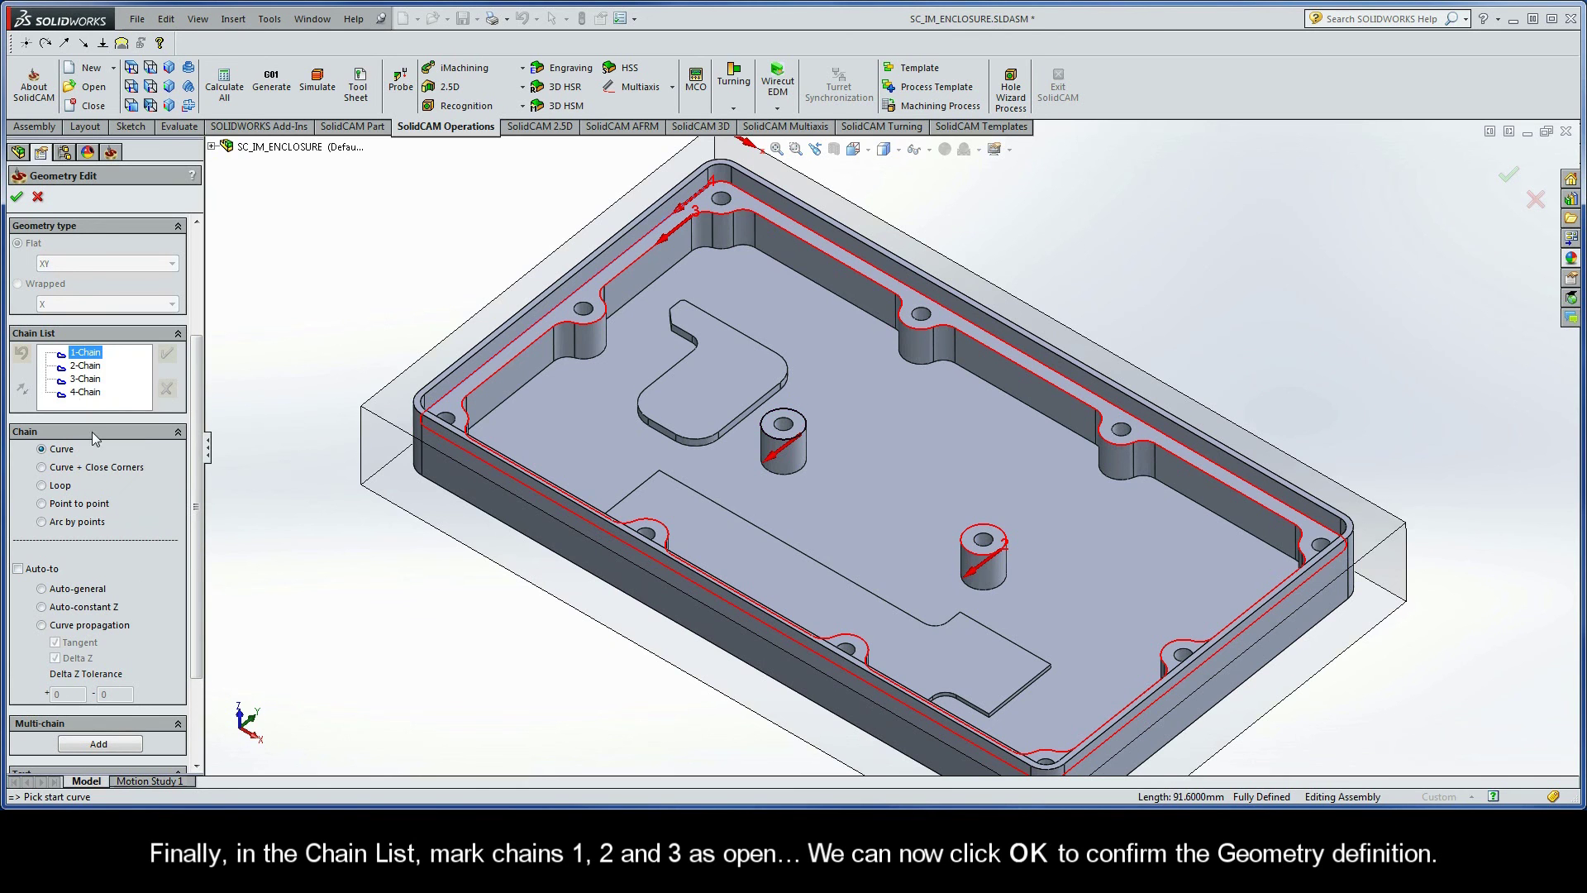
right_click(88, 365)
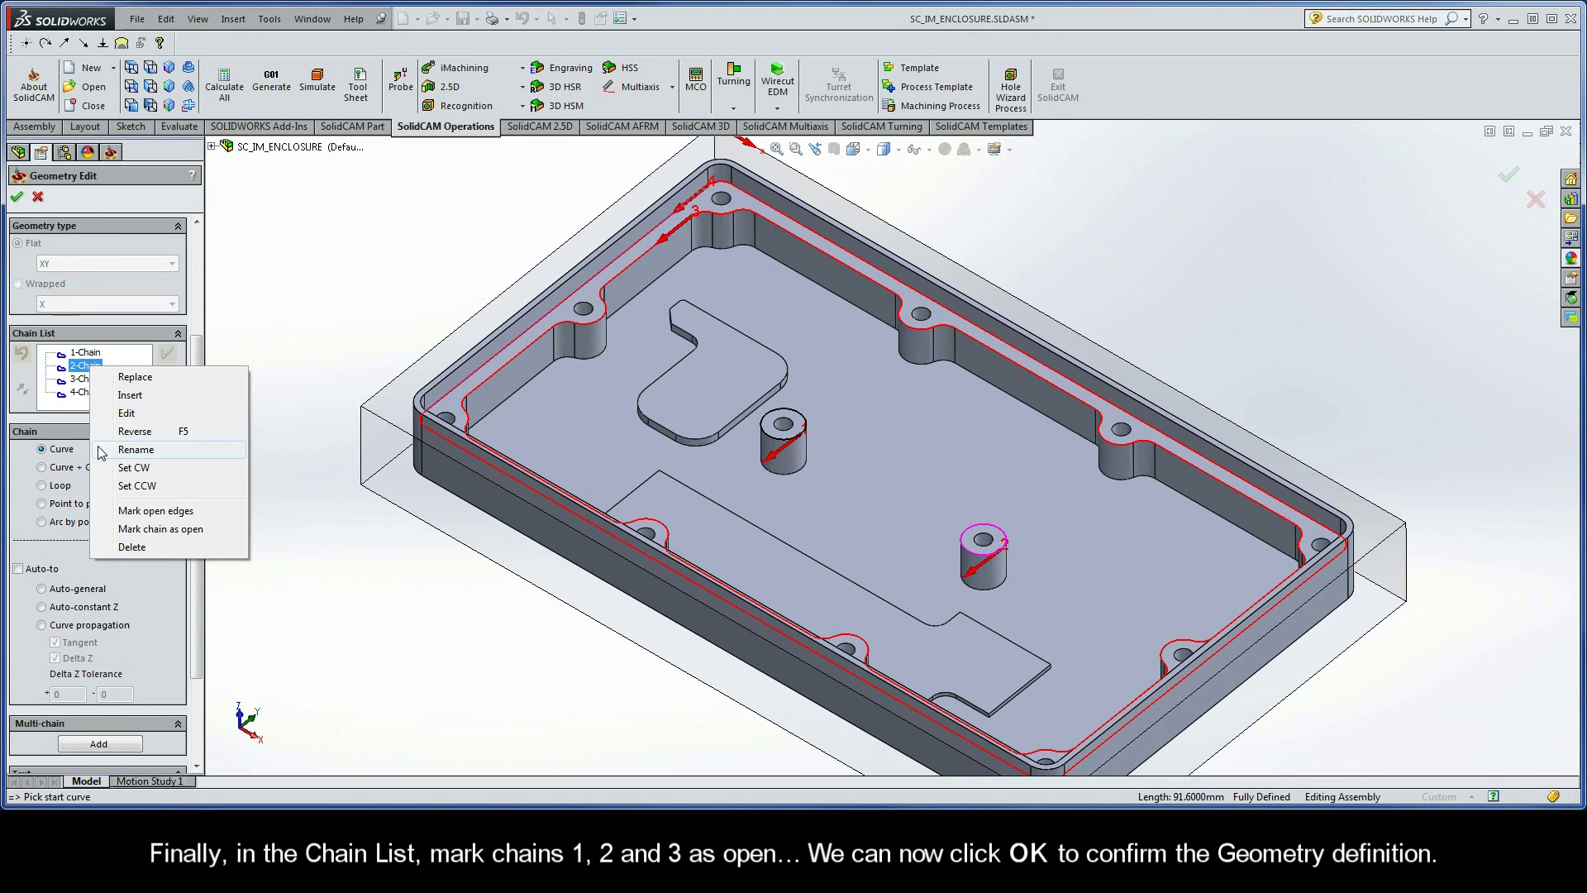
click(109, 529)
right_click(87, 379)
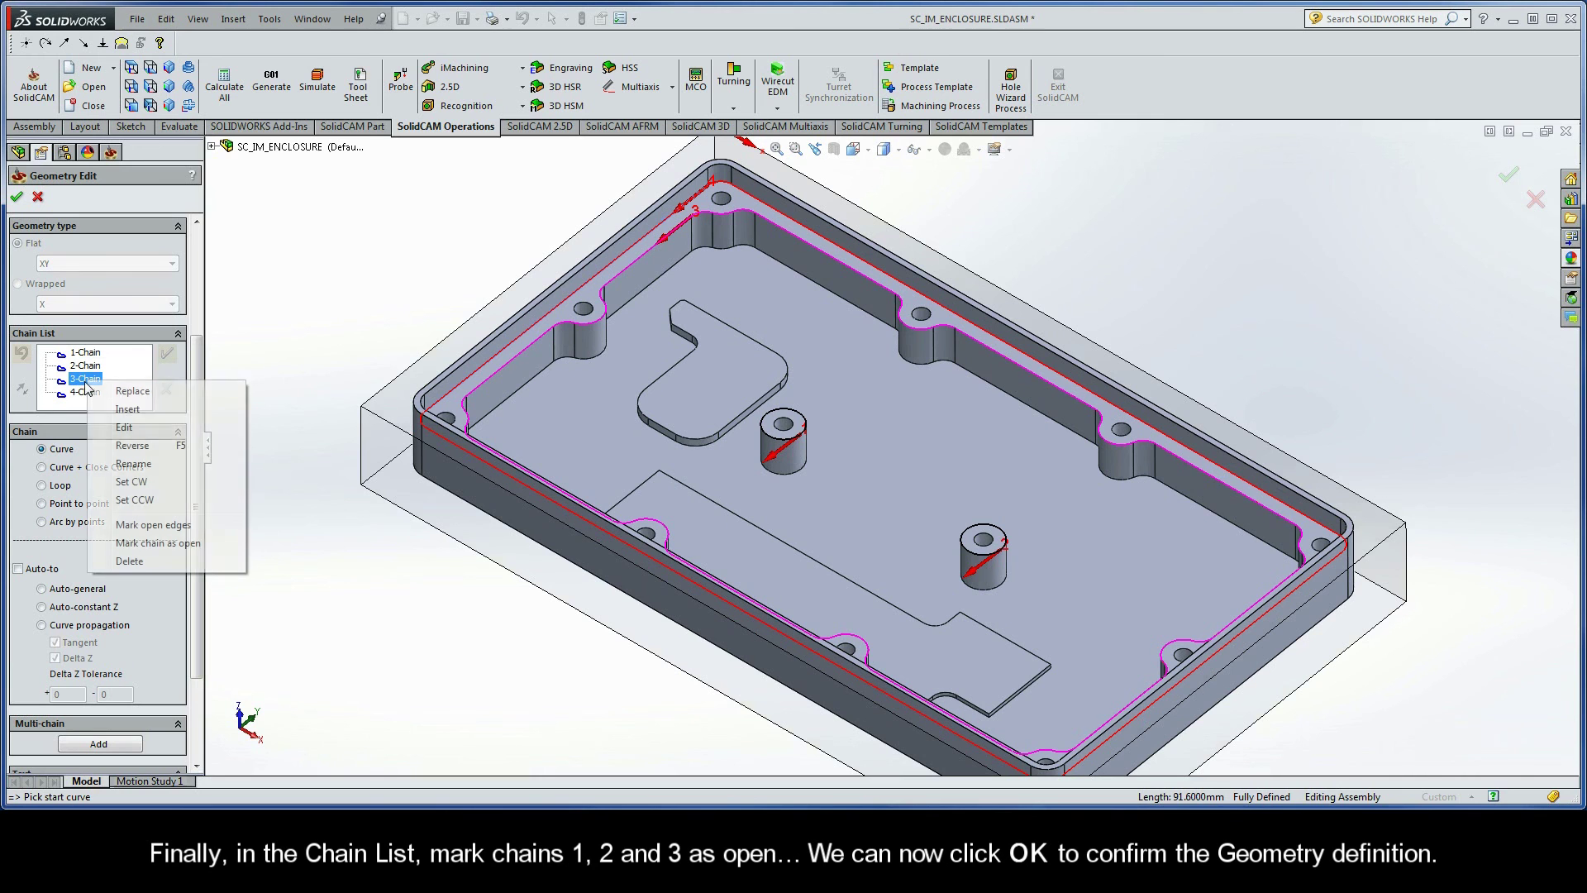
click(109, 544)
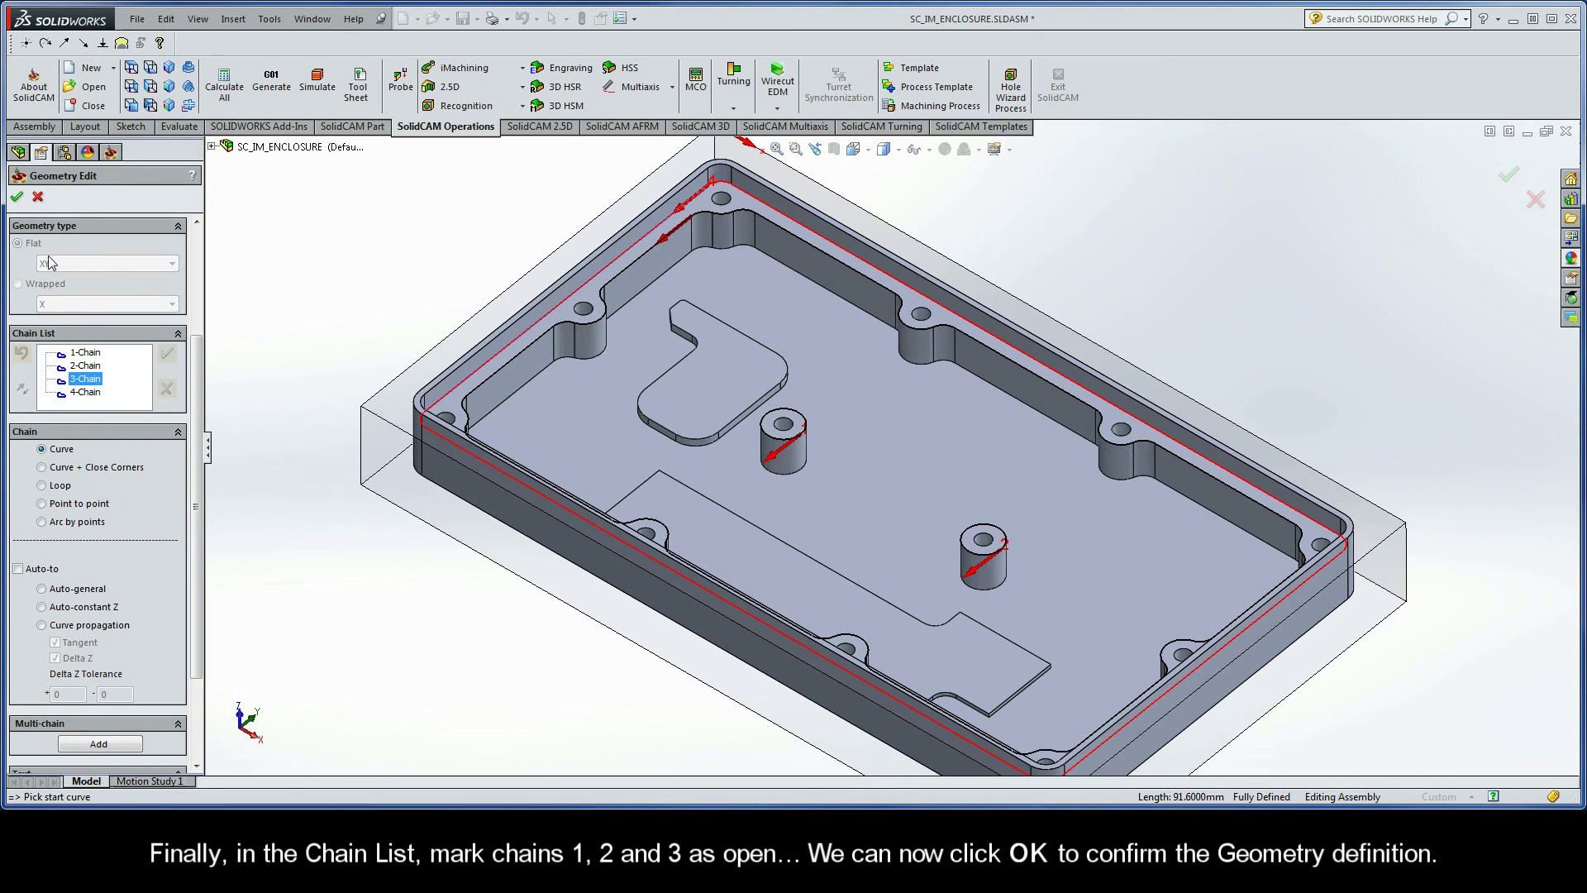
click(17, 197)
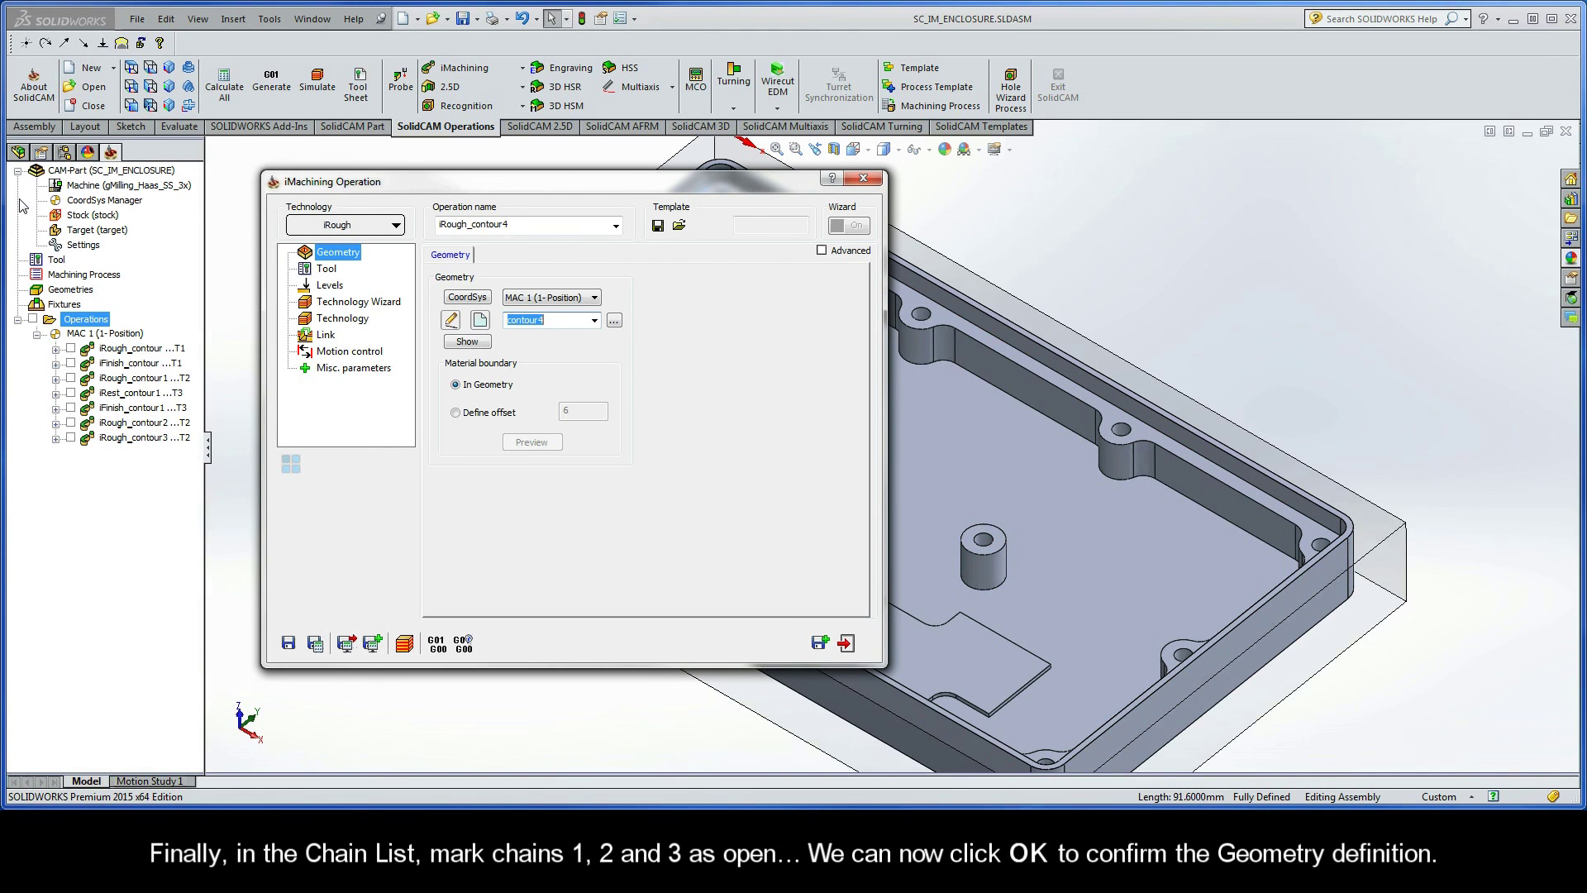
Assign tool number 2, the 9.5 mm end mill, to the roughing operation
click(326, 270)
click(532, 484)
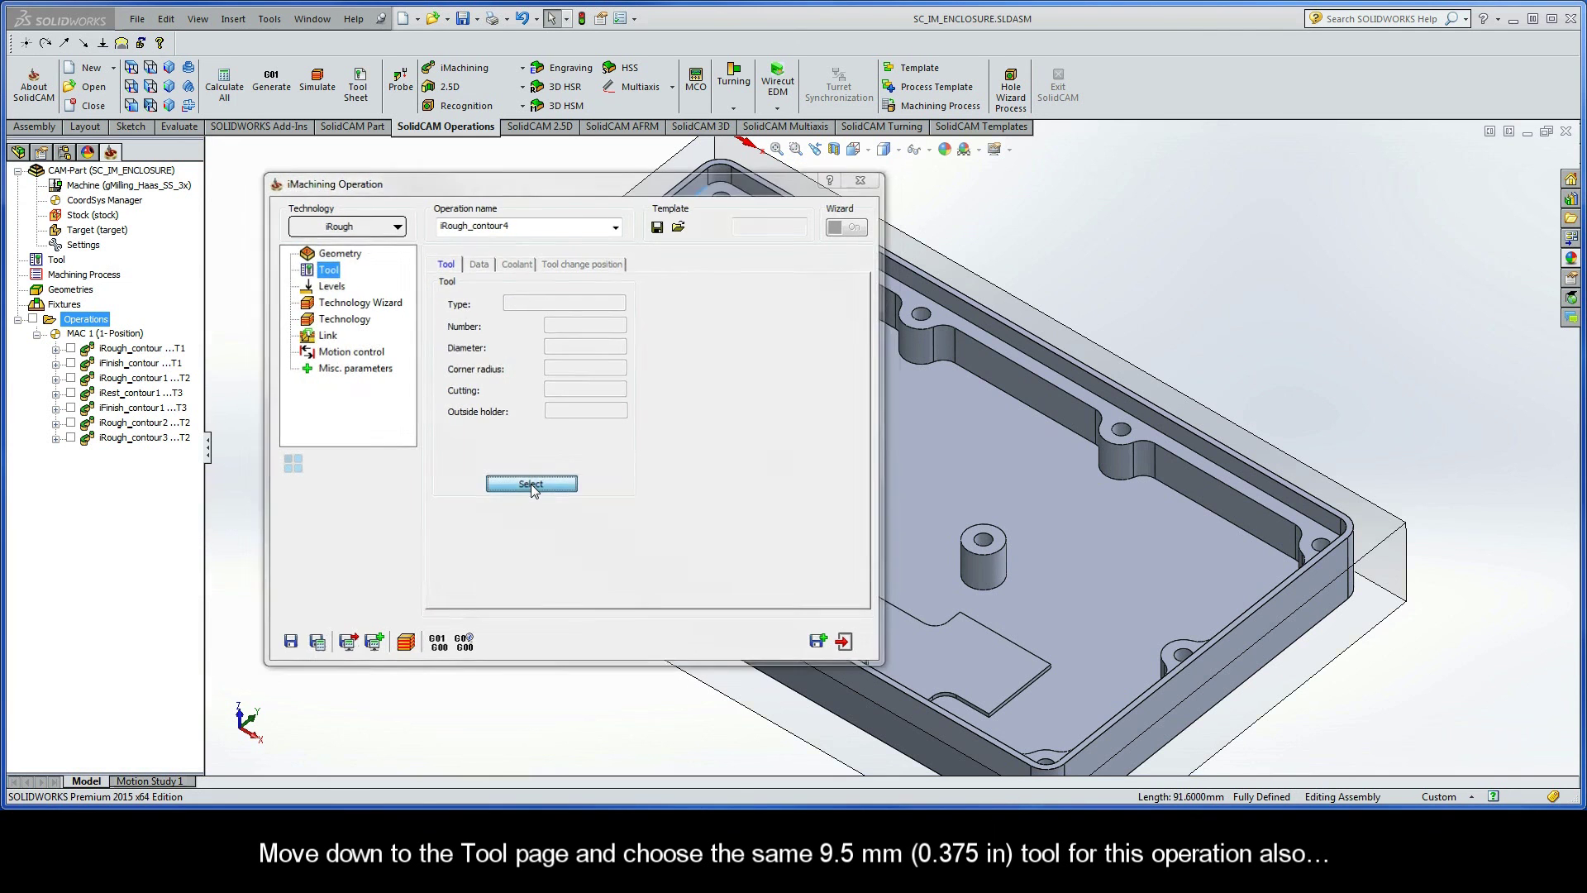
click(433, 276)
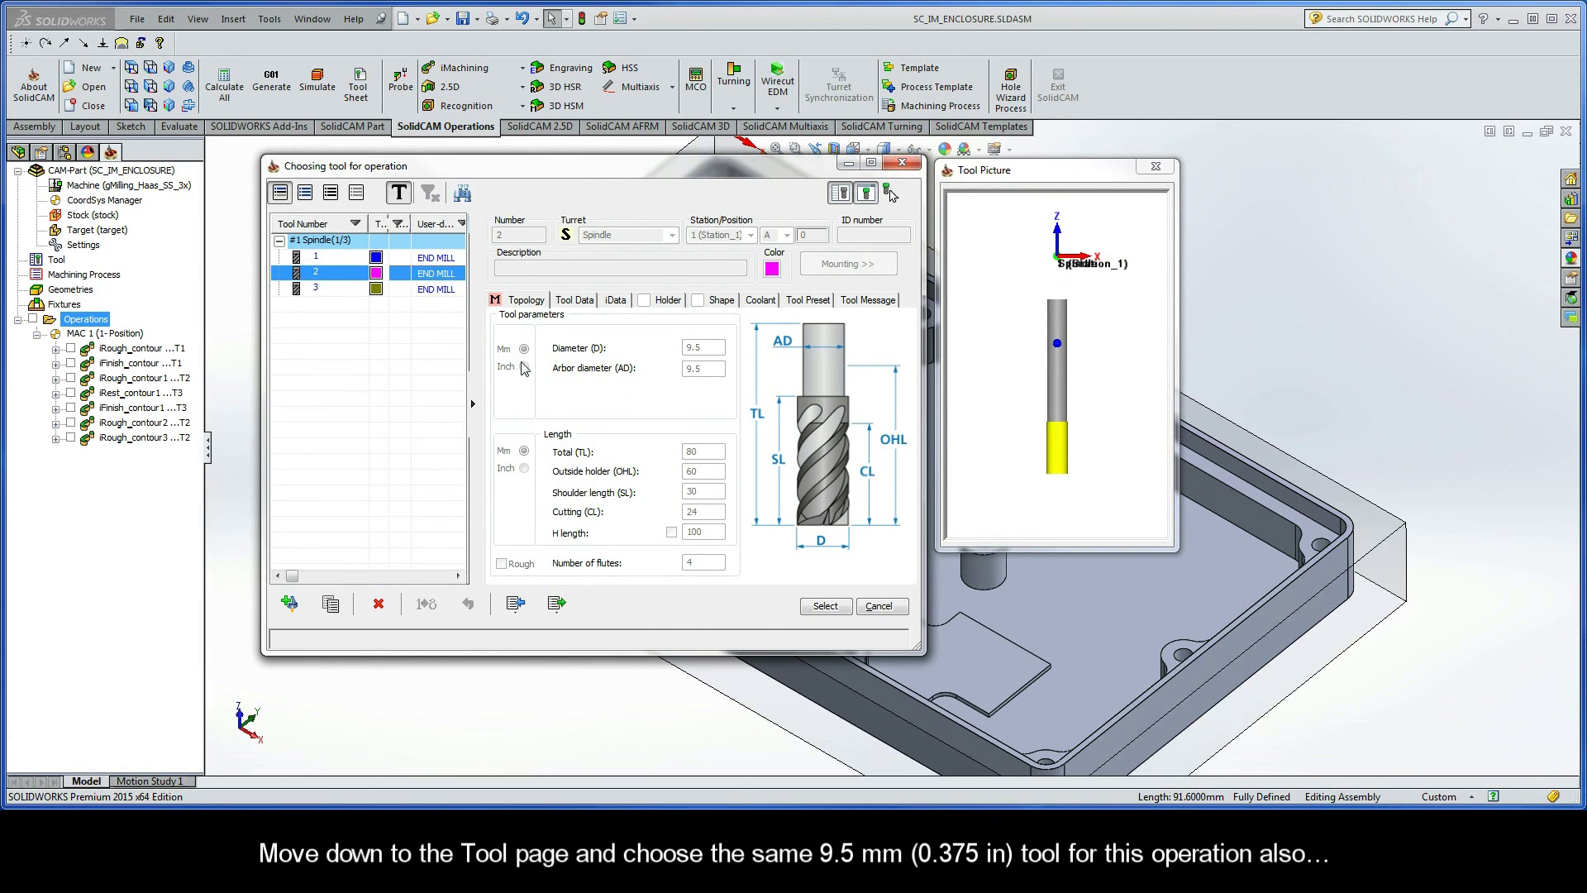
click(824, 606)
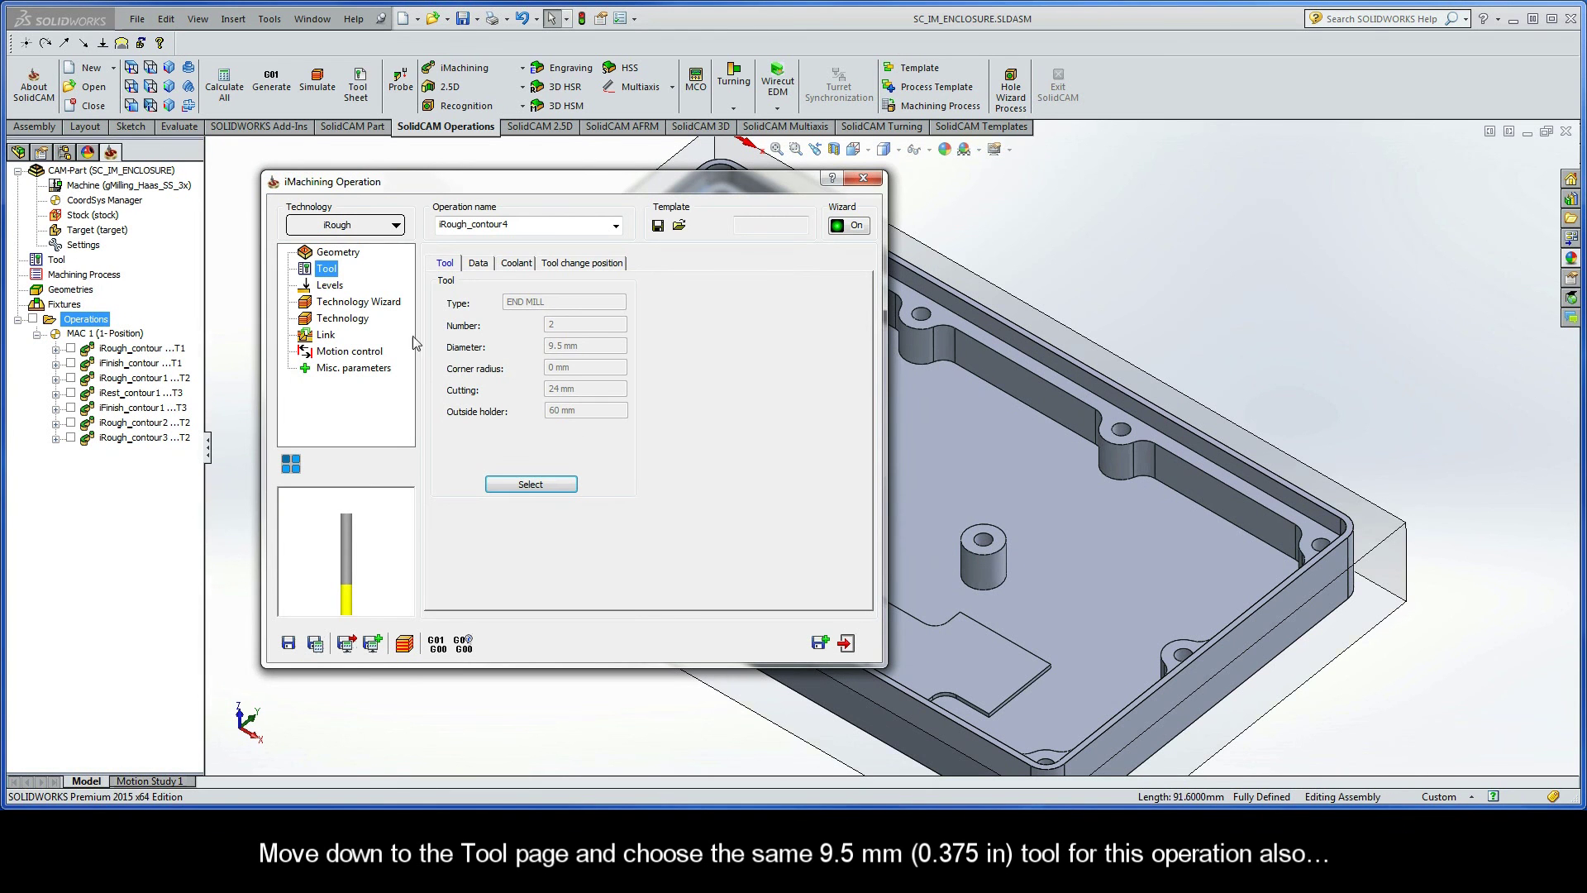
Define the upper level at 0 from the stock's top face and the pocket depth at 5 from the ledge face
click(331, 286)
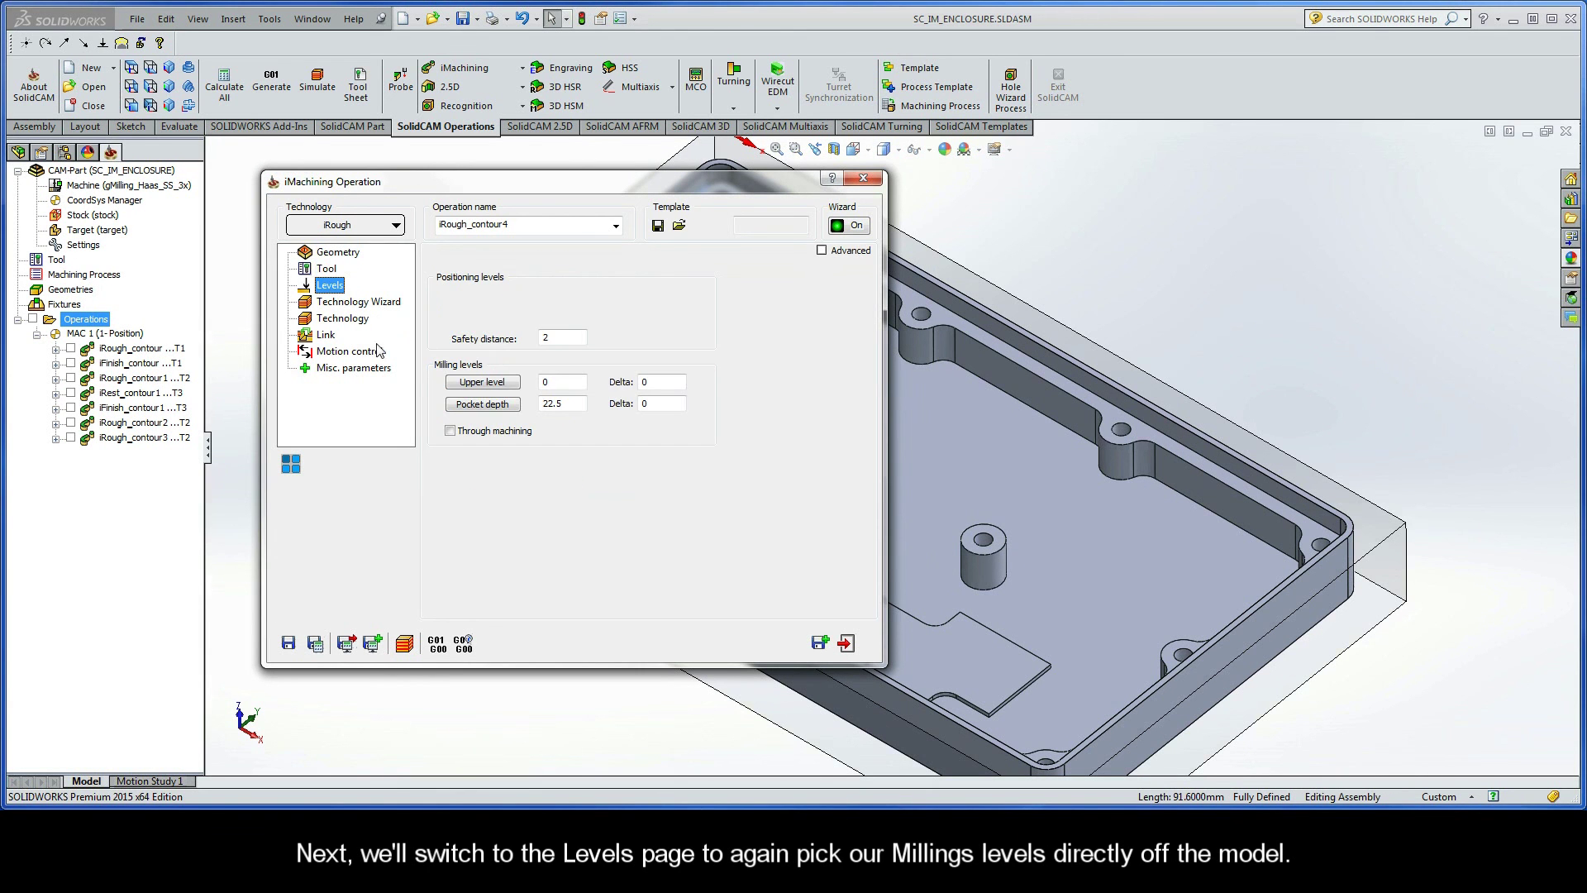
click(484, 384)
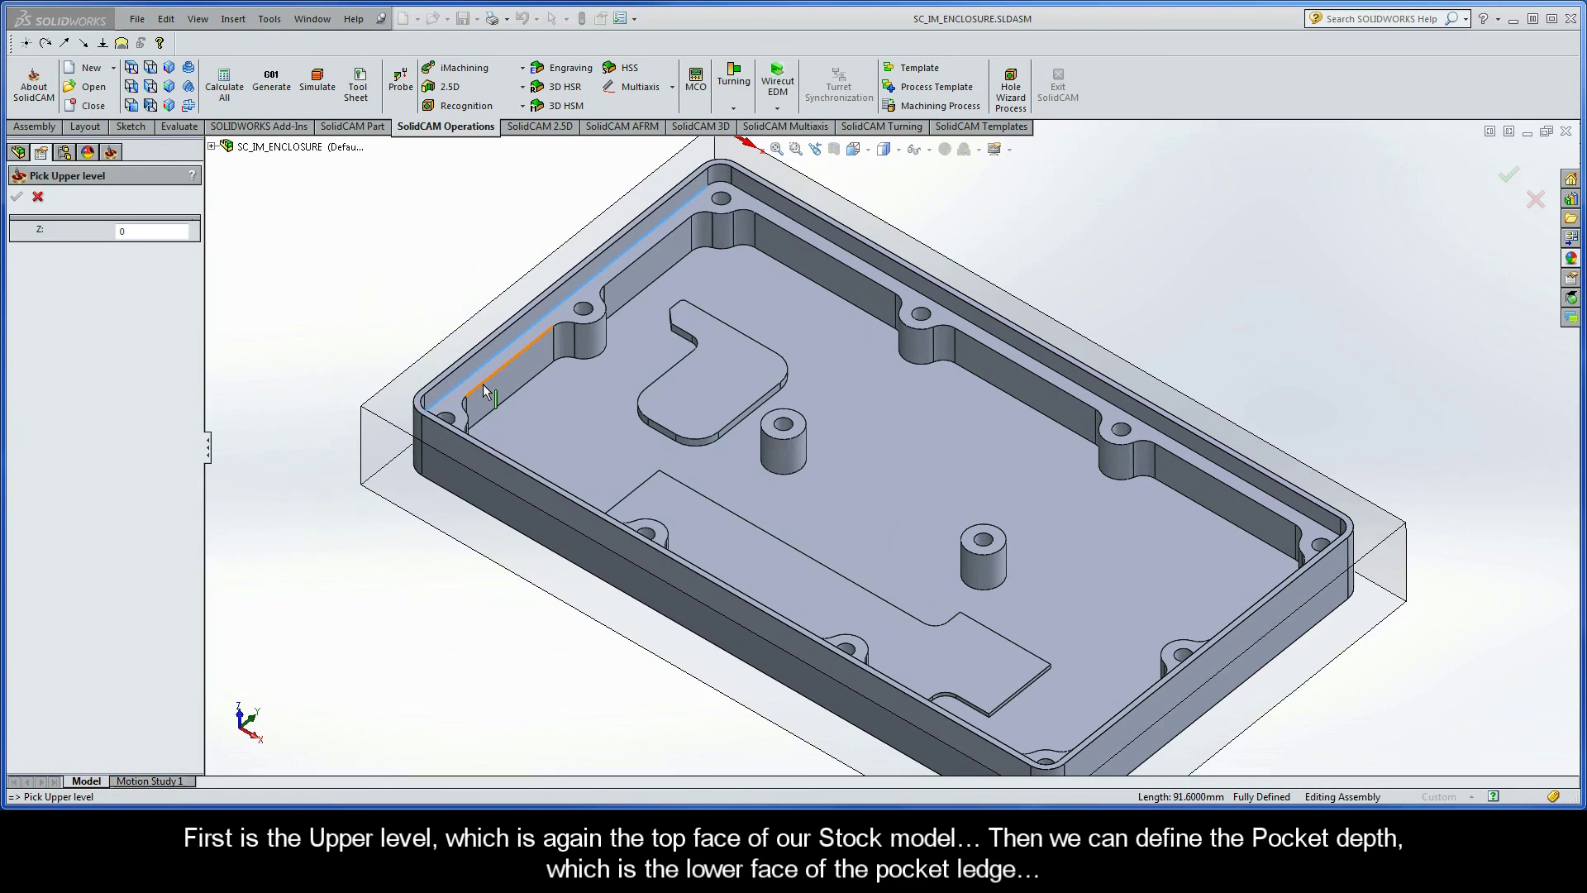
click(398, 404)
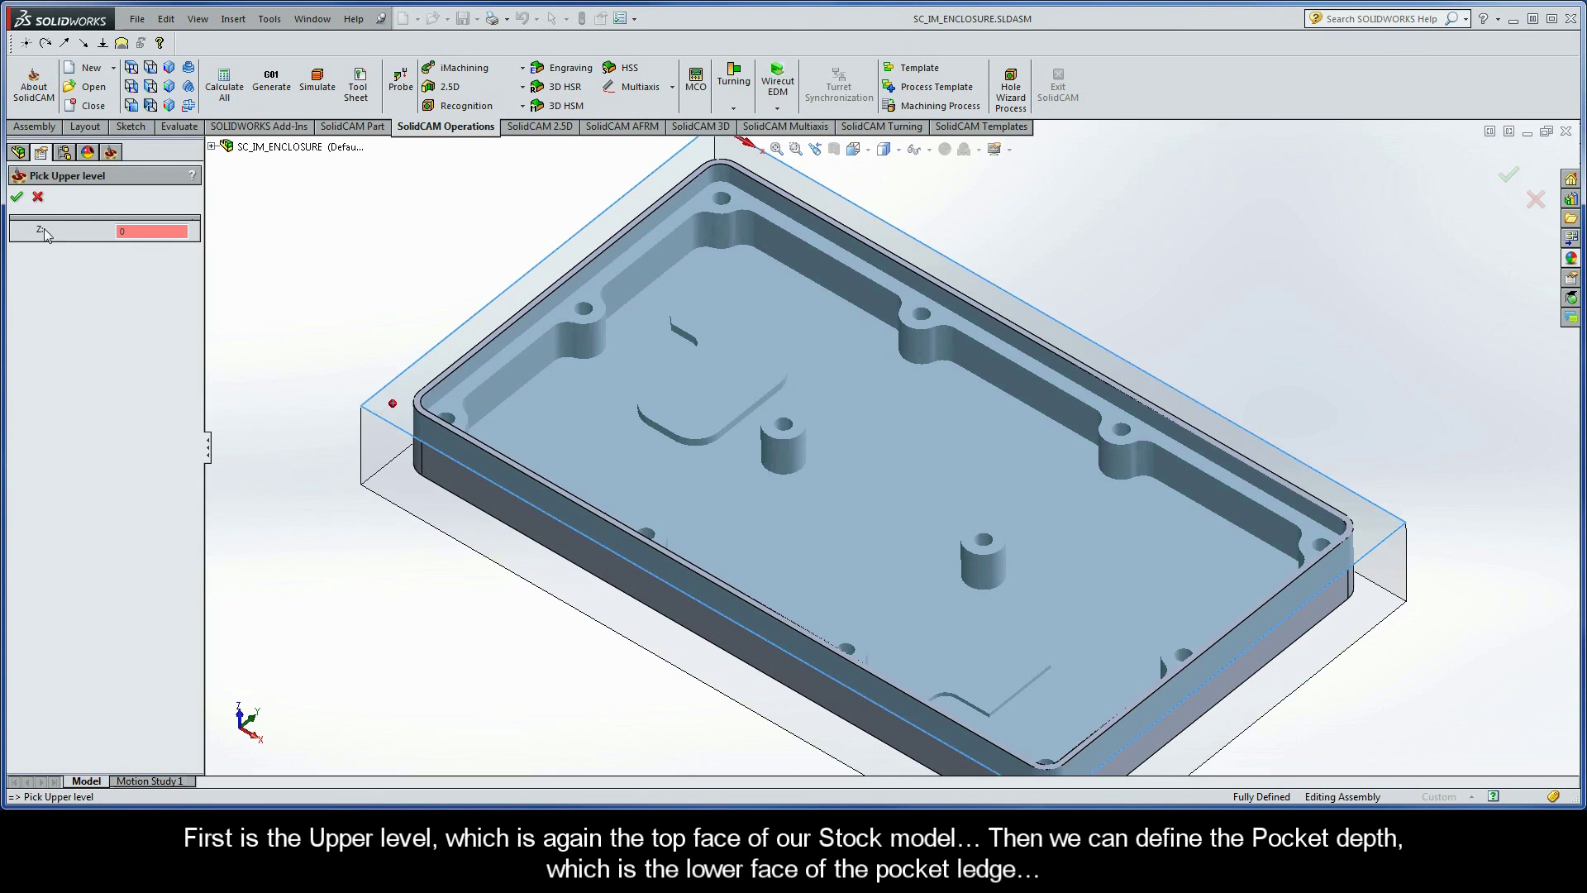
click(16, 197)
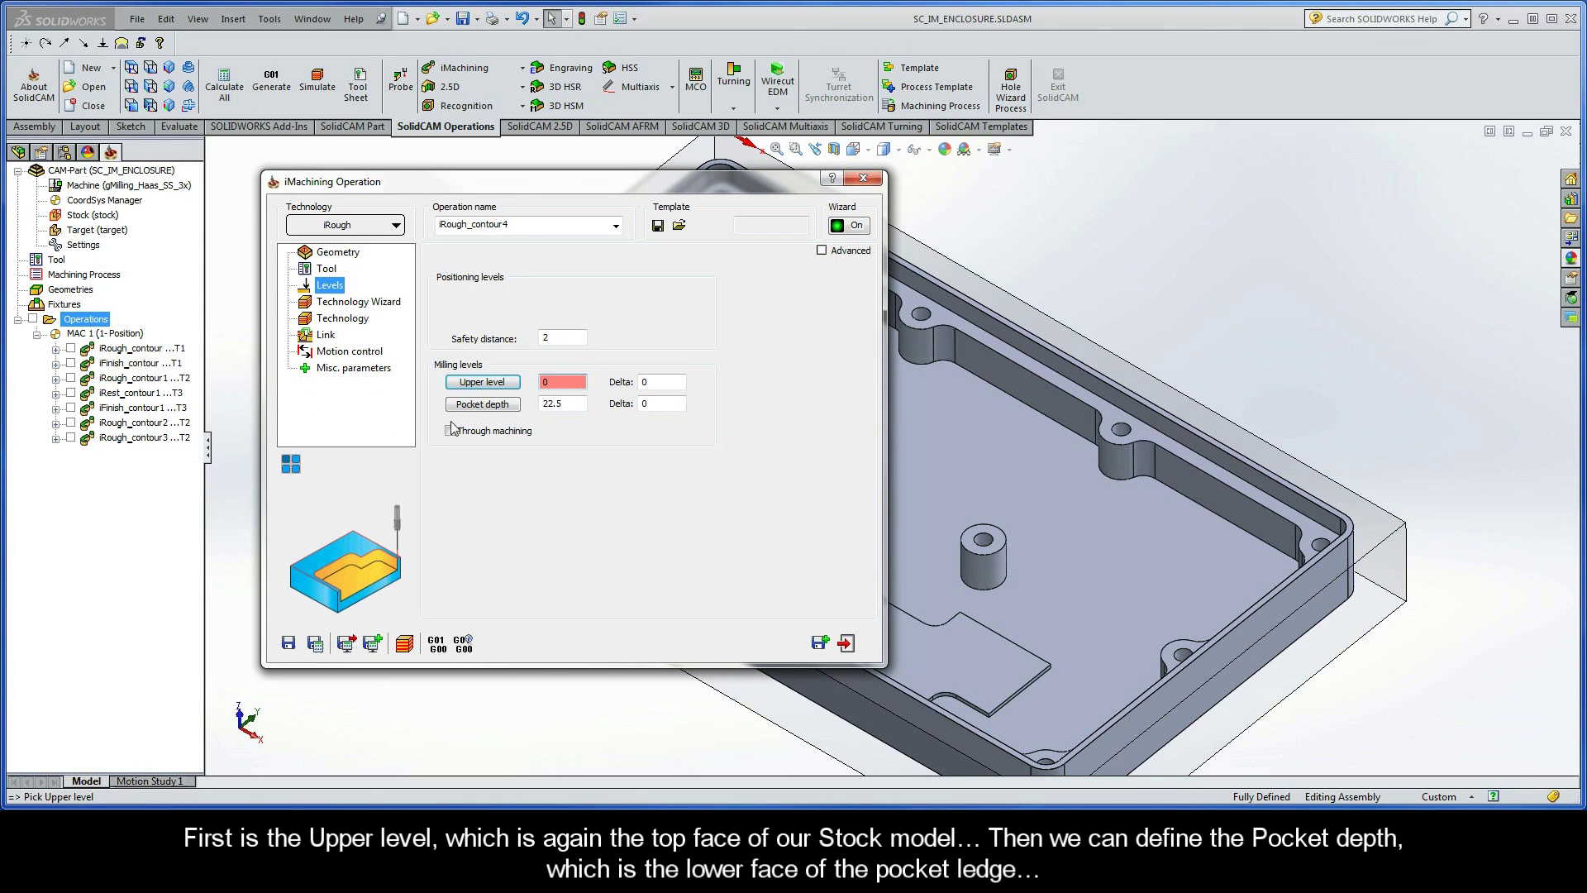
click(485, 406)
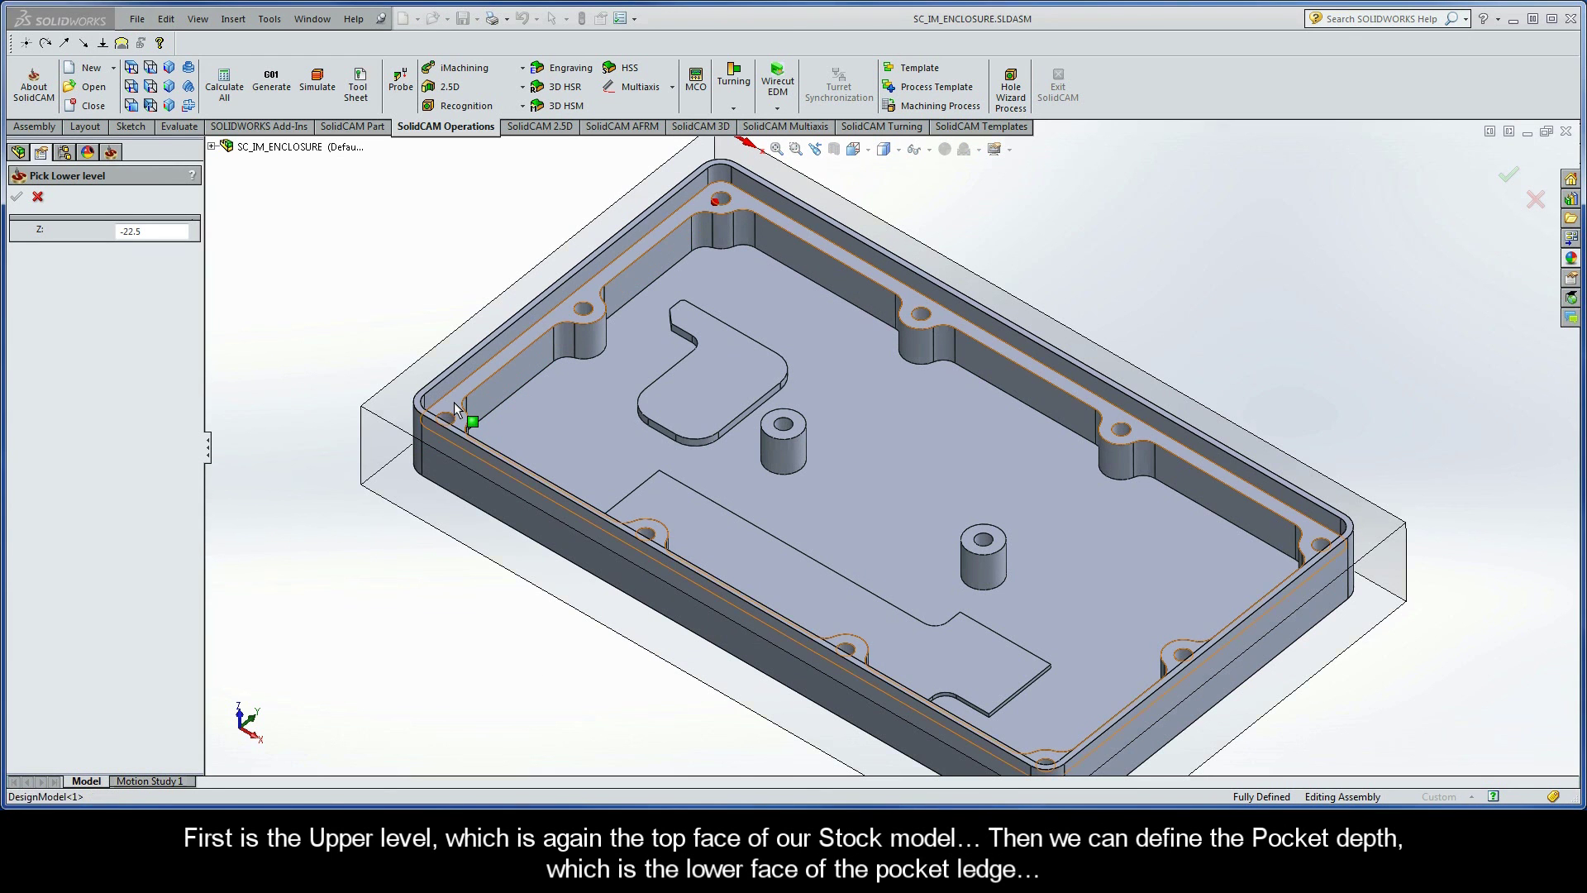
click(454, 402)
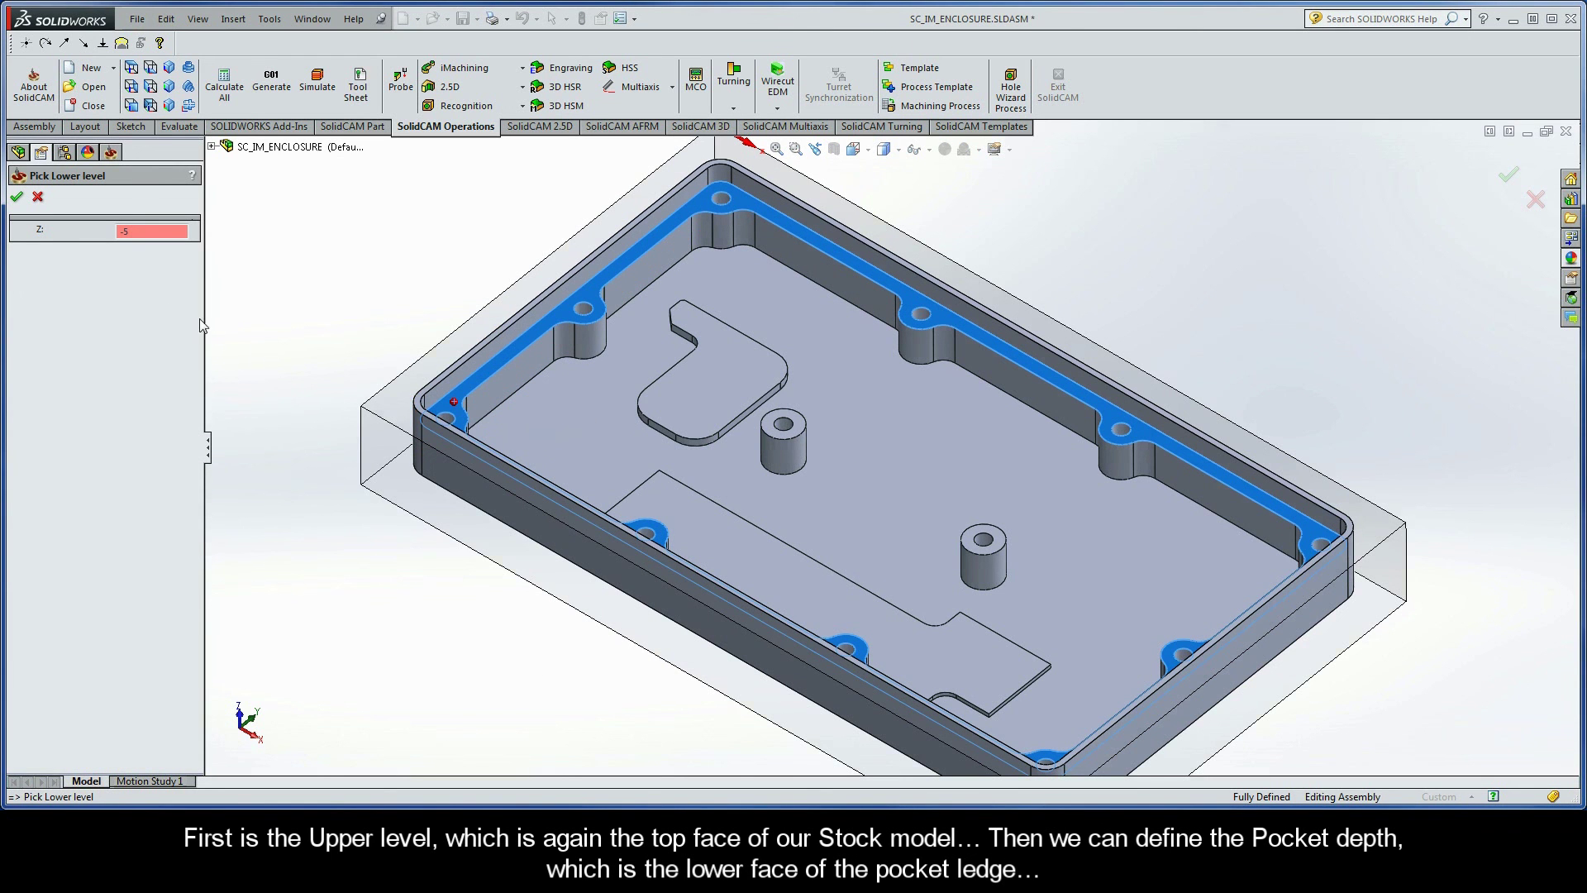
click(17, 199)
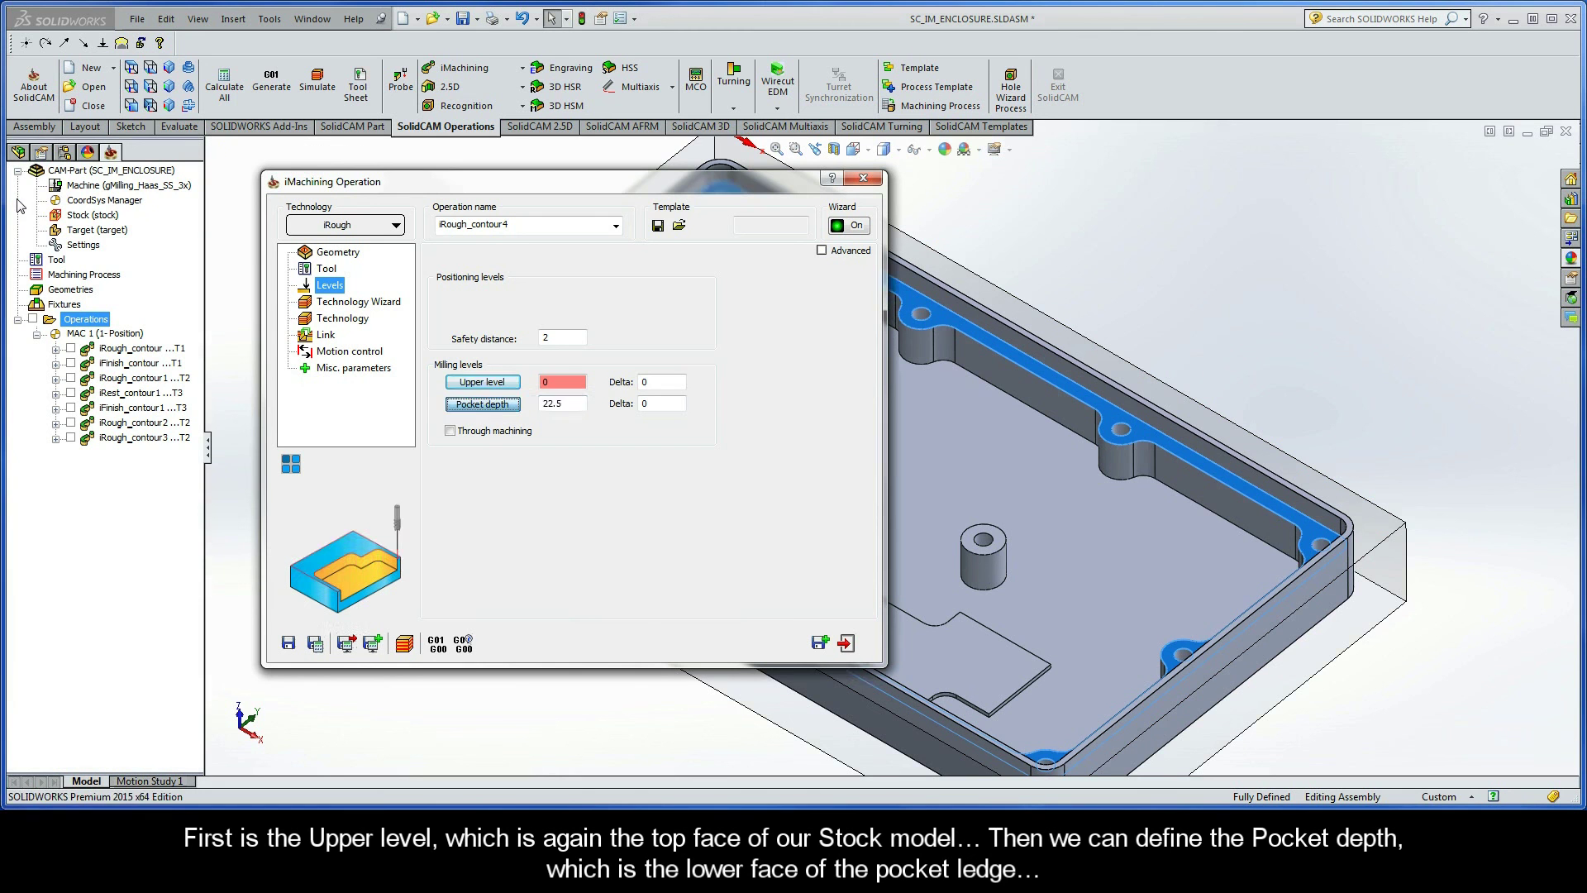
Check the Technology Wizard's result against the 5 mm depth end mill model in the DepthPicture view, then restore its Default configuration
click(359, 302)
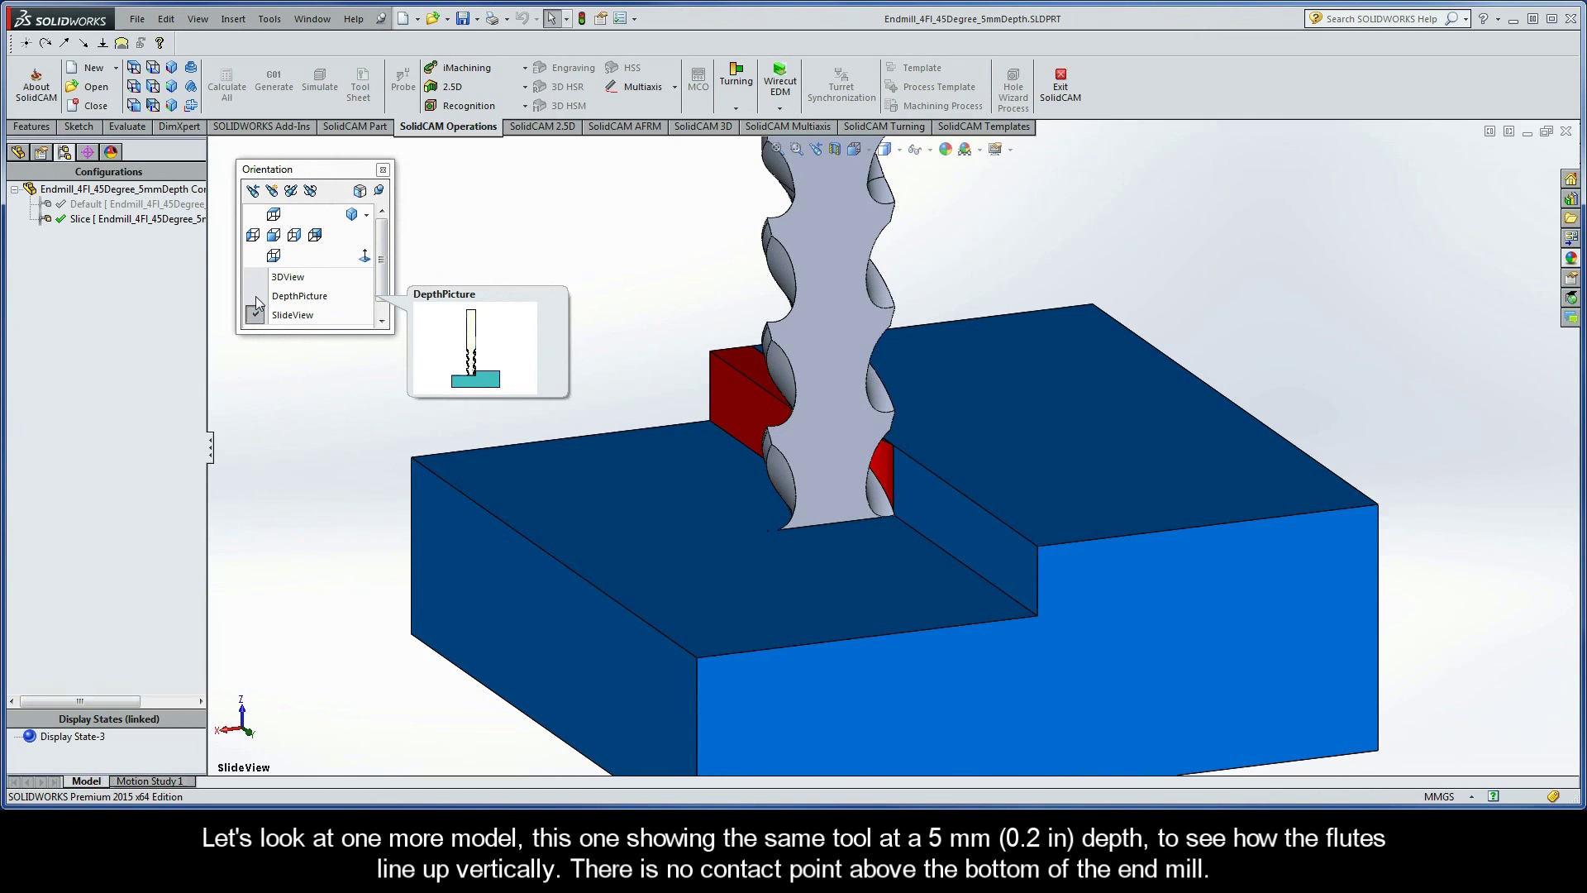
click(256, 296)
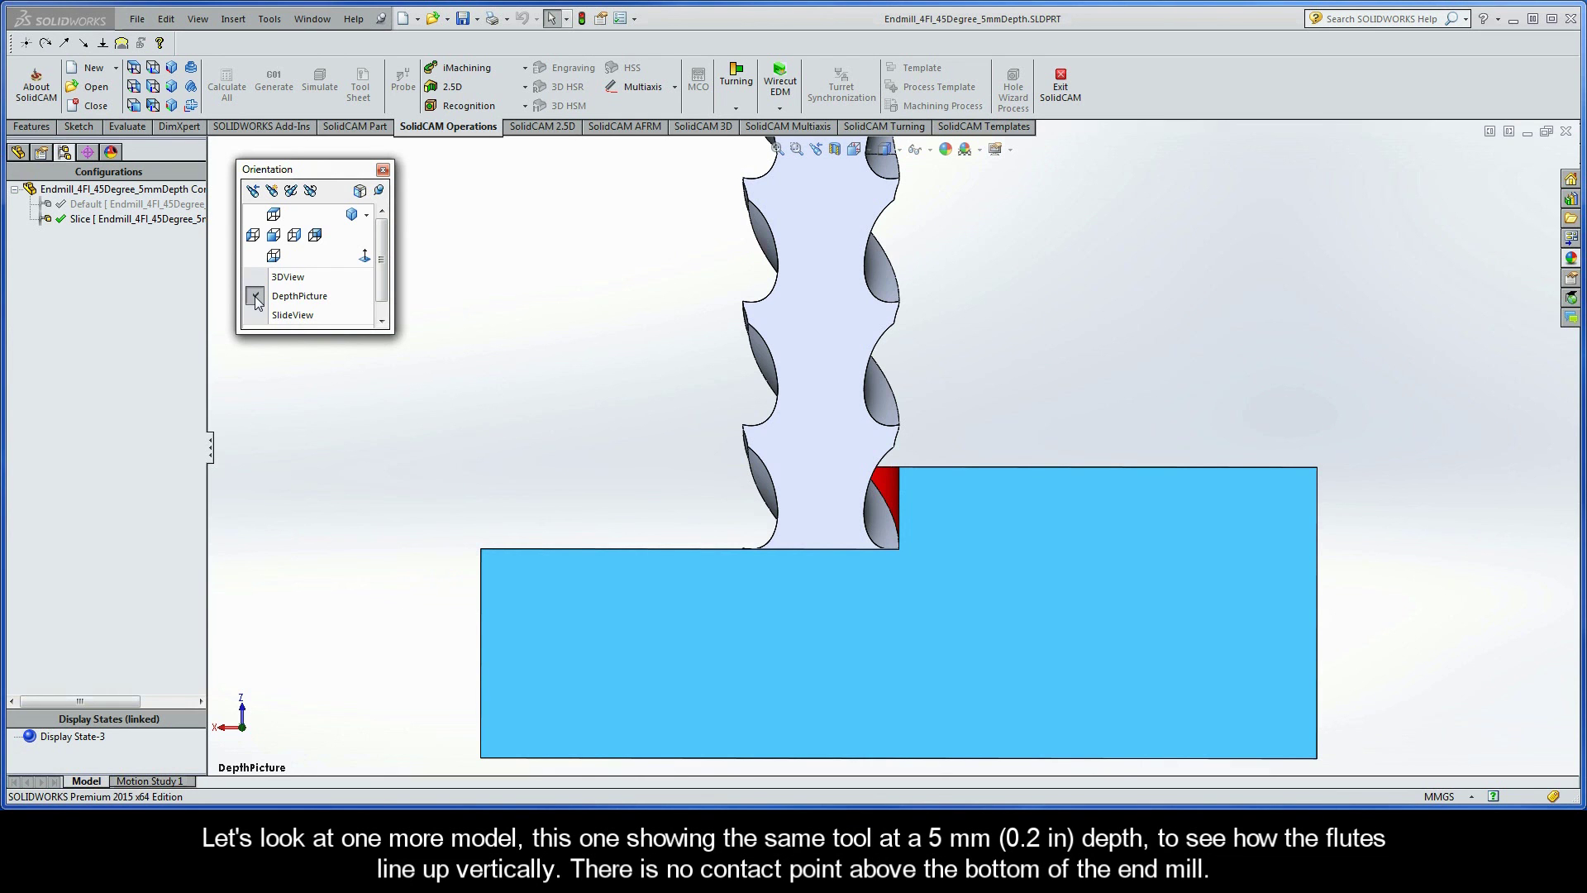
double_click(200, 205)
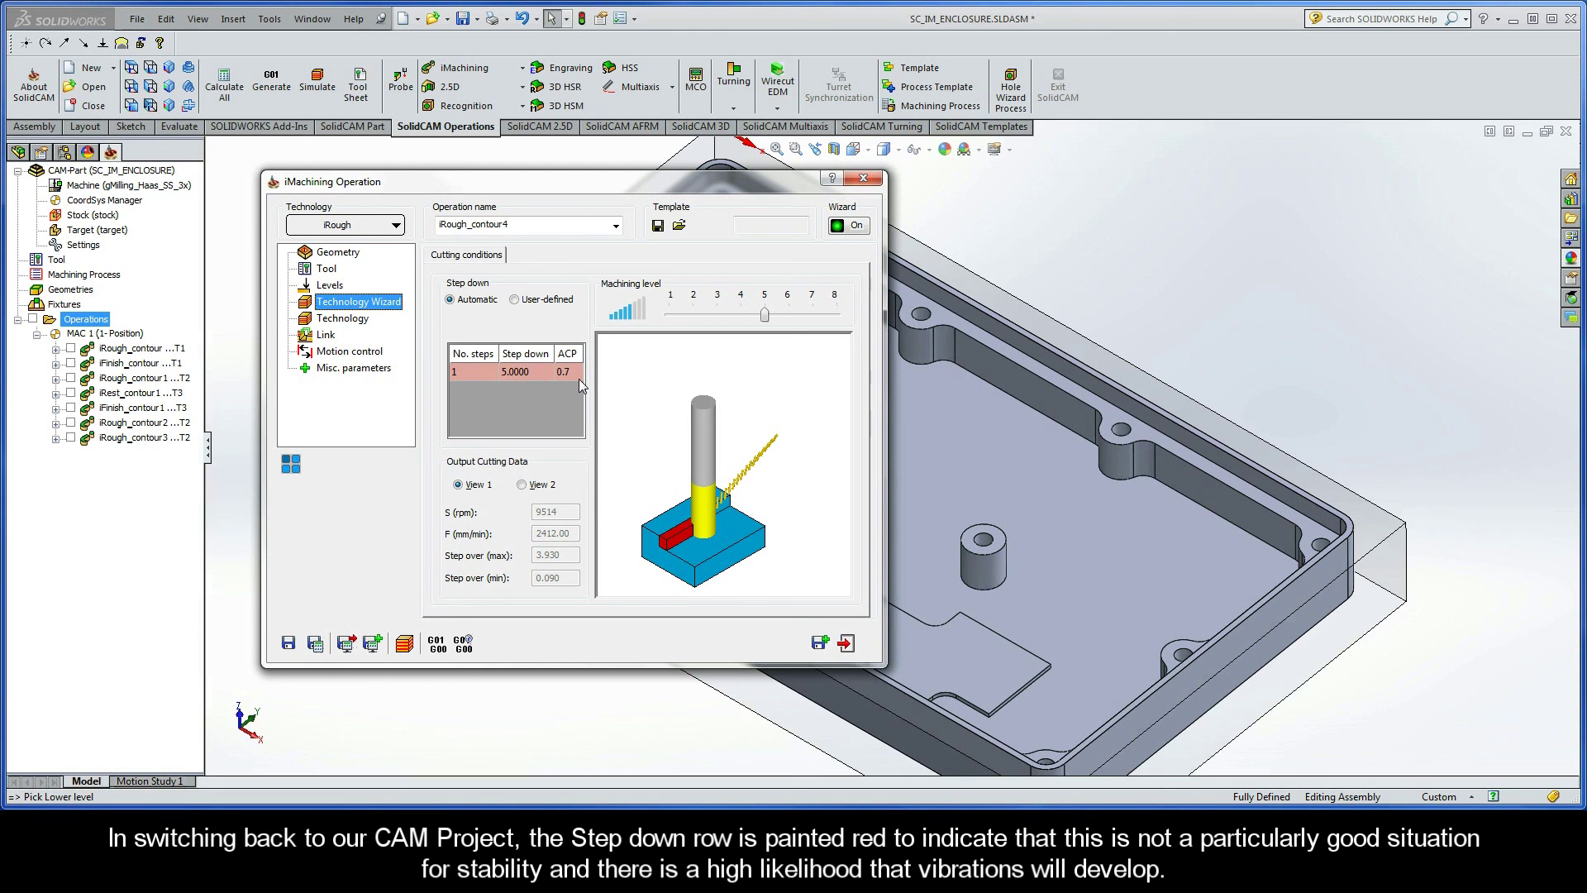
Reduce the machining level to 1, then save and calculate the ledge roughing operation
drag(764, 316, 673, 322)
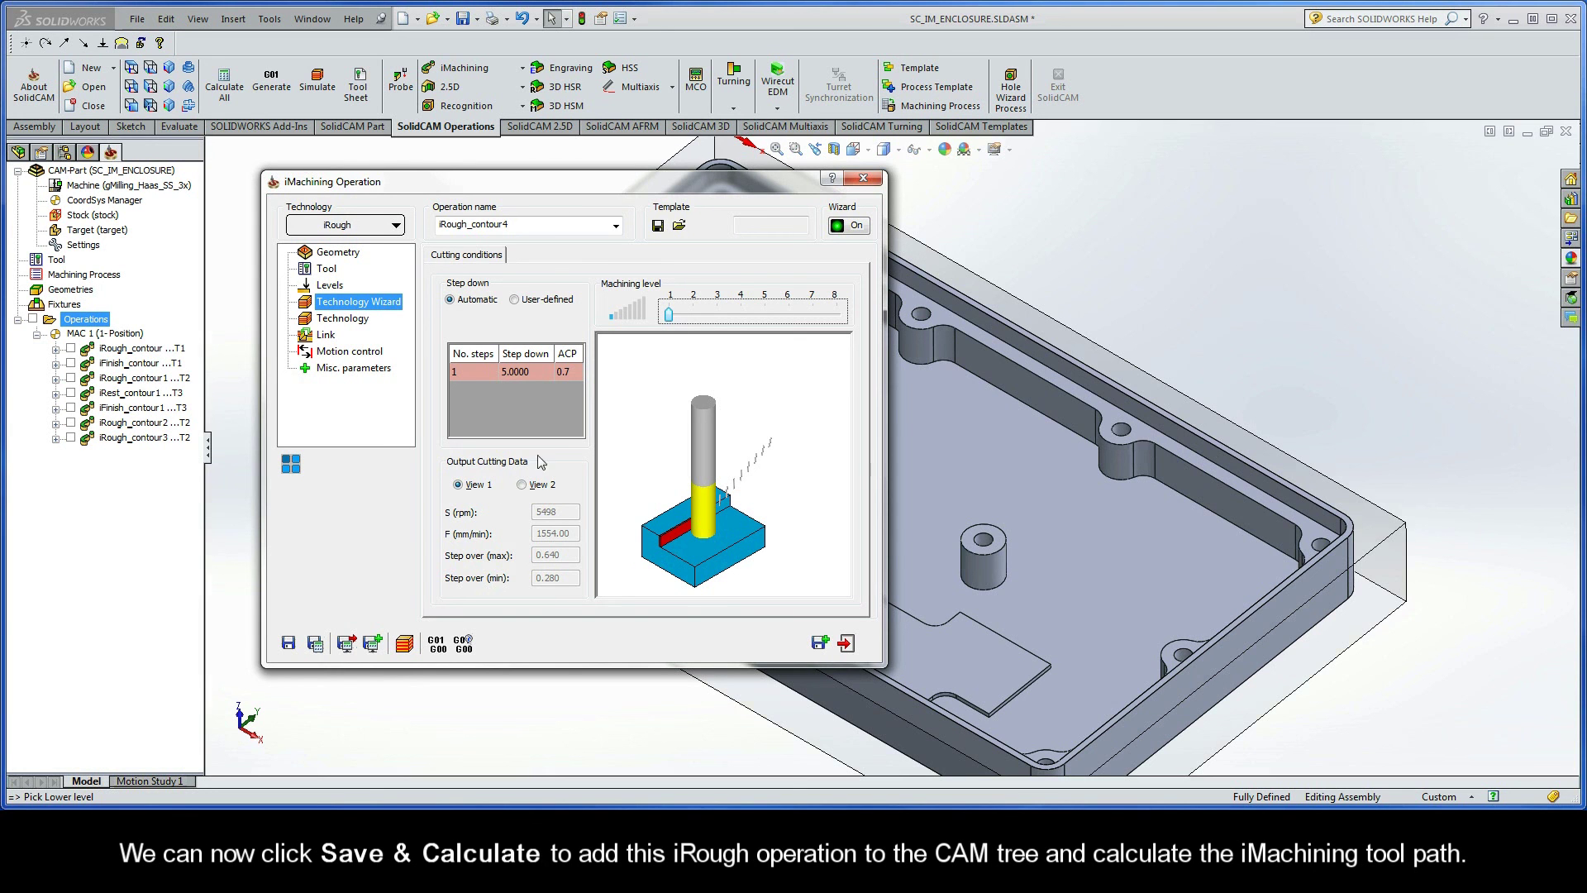
click(317, 645)
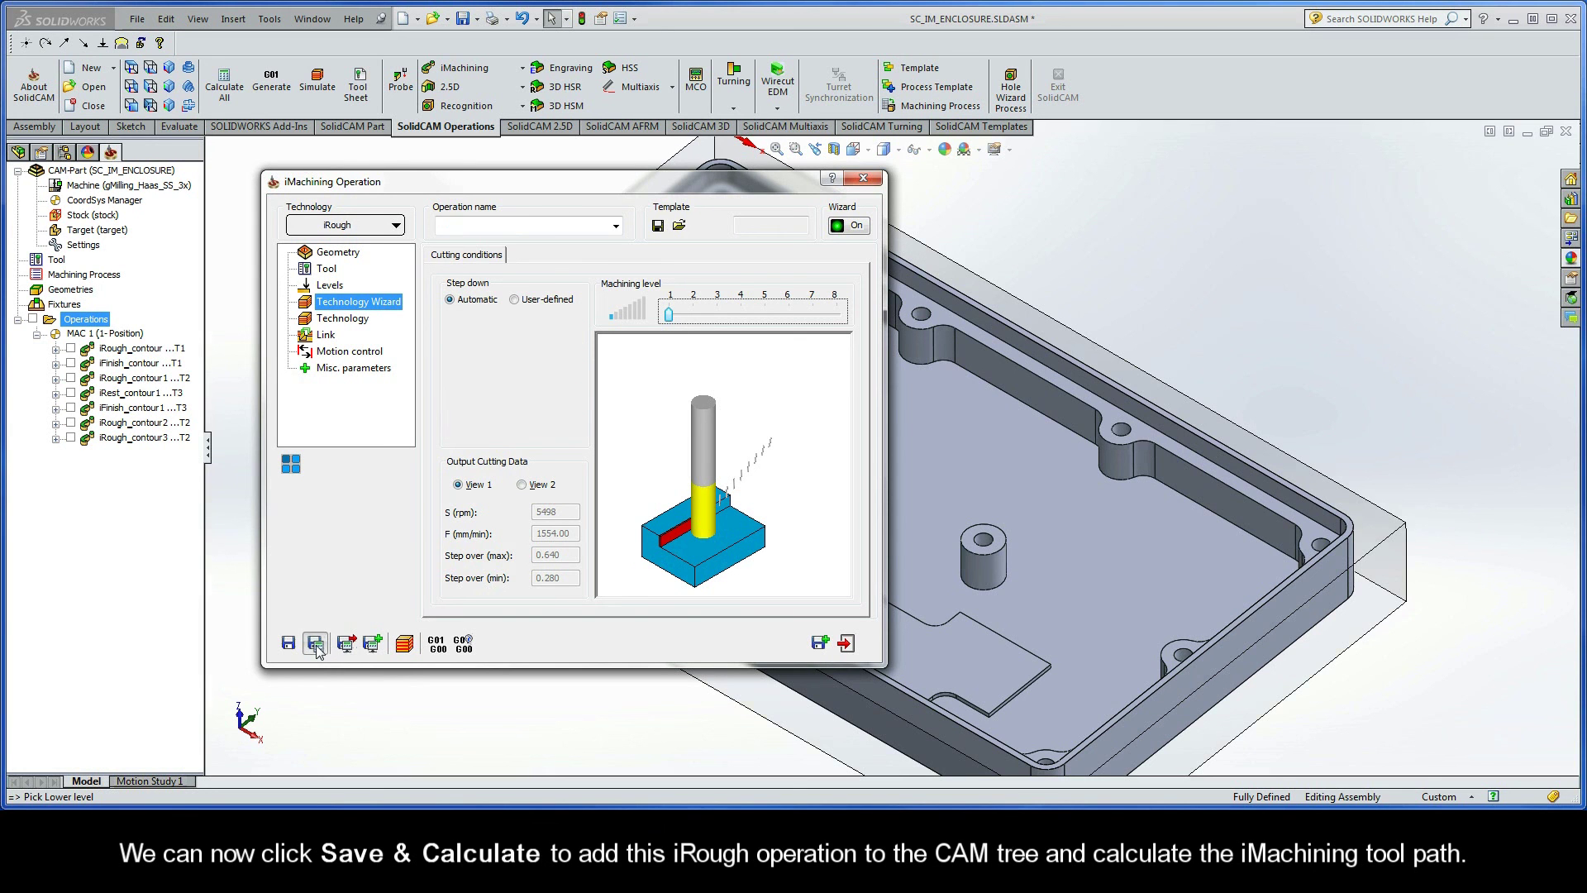